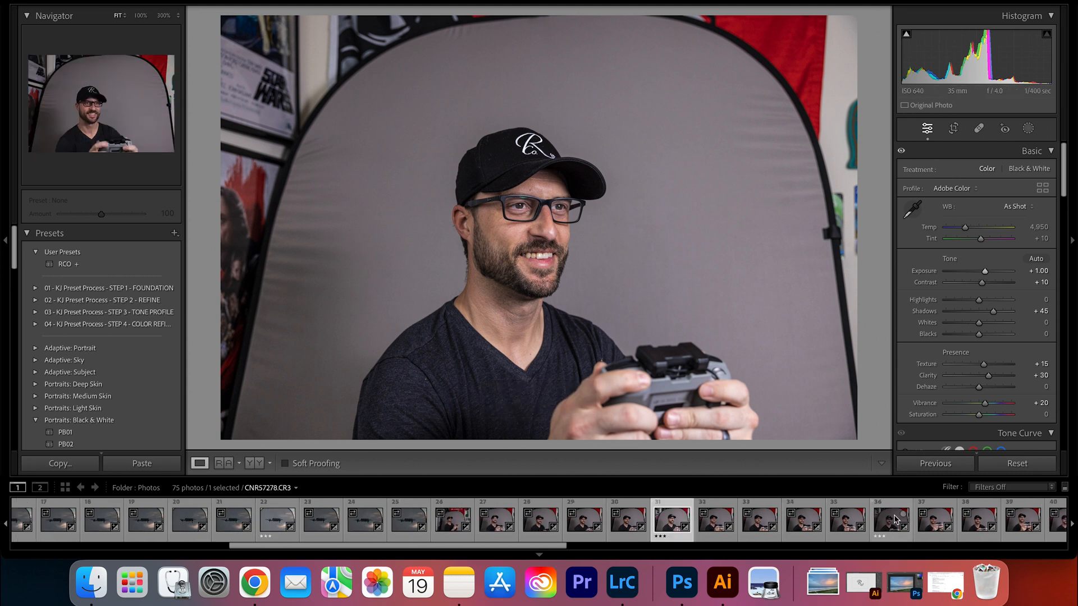
- Browse the filmstrip to the laptop reaction photo CNR57318.CR3 and set its exposure to +1.05
click(913, 521)
click(1036, 522)
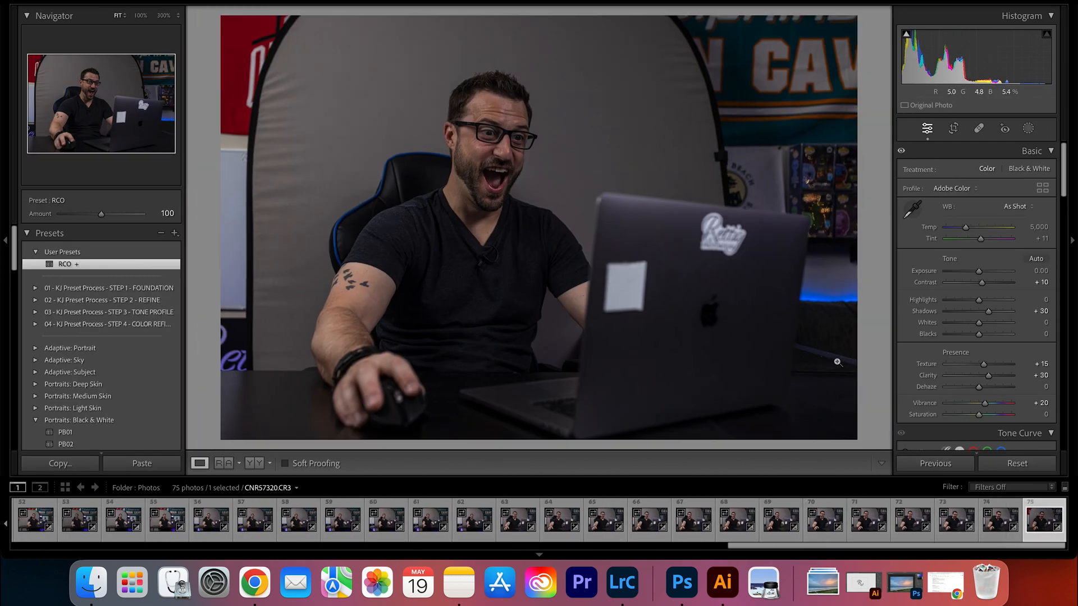
key(Left)
key(Right)
key(Left)
click(953, 526)
drag(979, 271, 986, 273)
scroll(979, 281, down, 2)
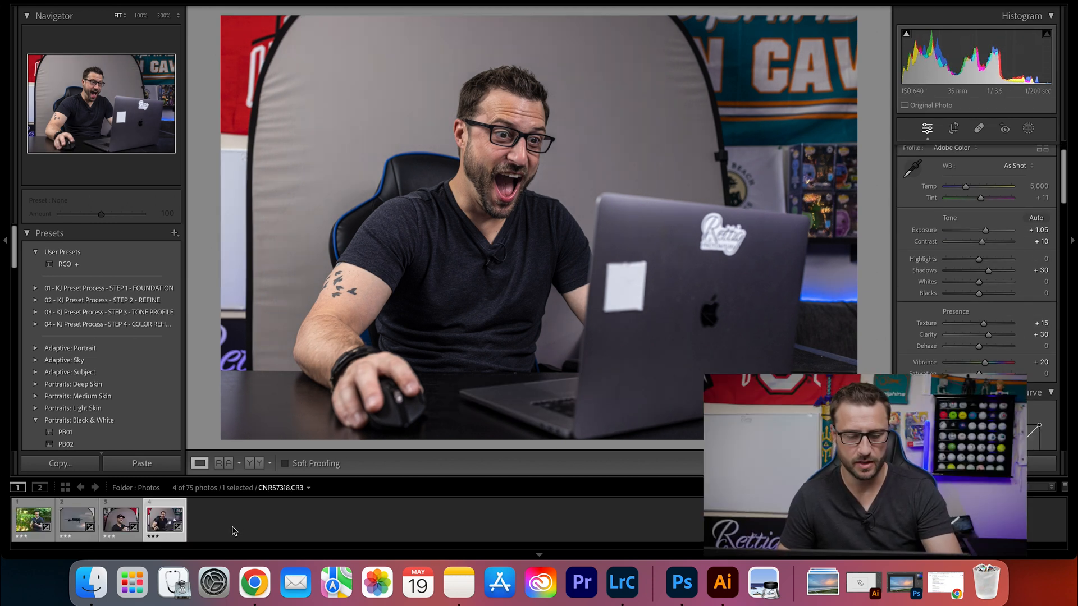
- Select all four three-star photos in the filmstrip and open them in Photoshop as separate documents
click(72, 530)
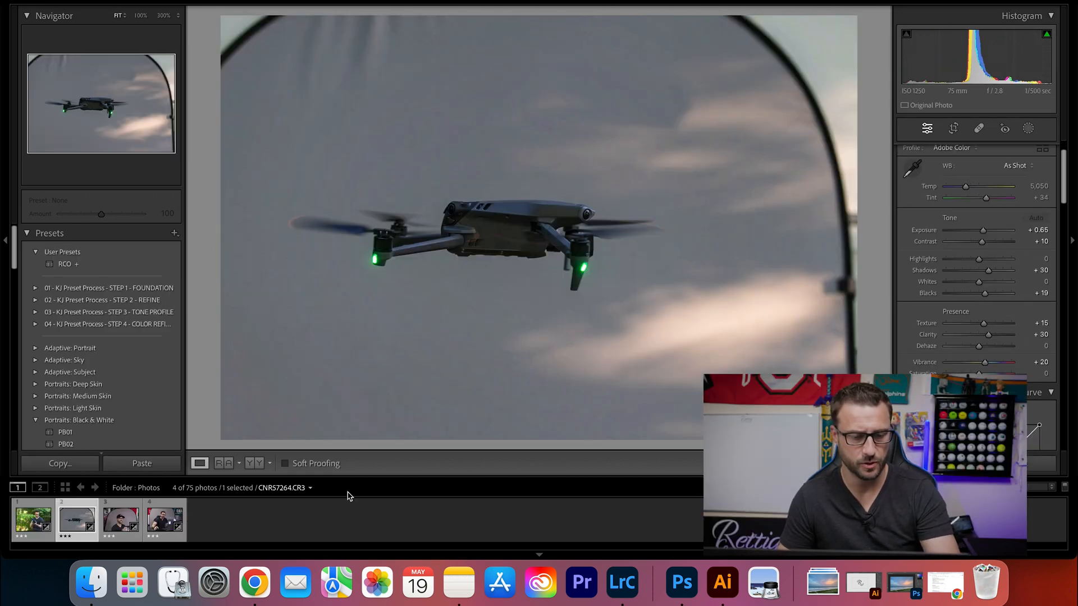
click(165, 519)
shift+click(33, 519)
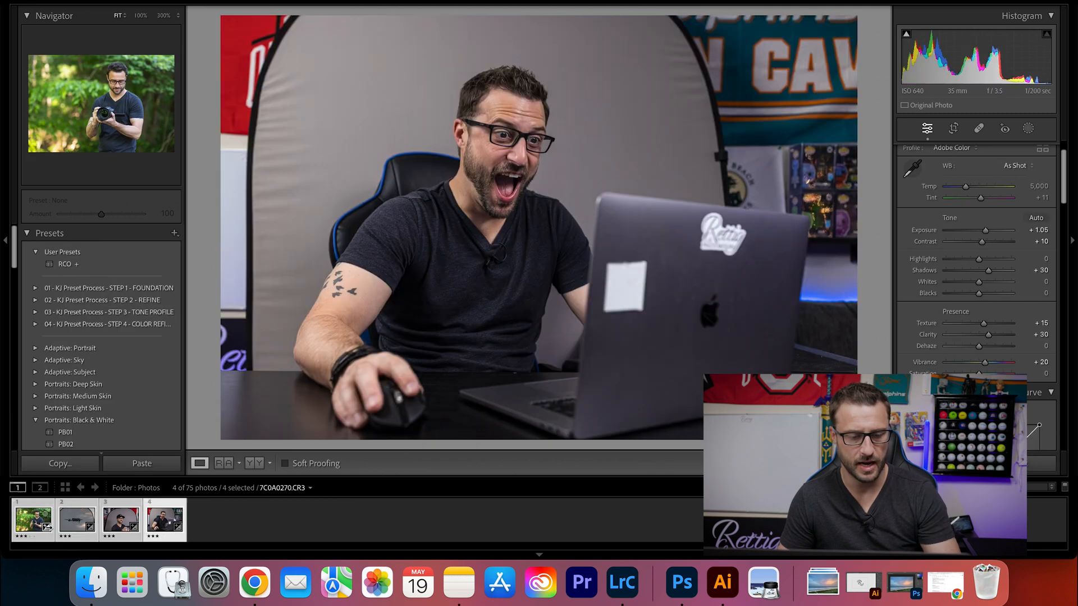
right_click(72, 528)
click(292, 247)
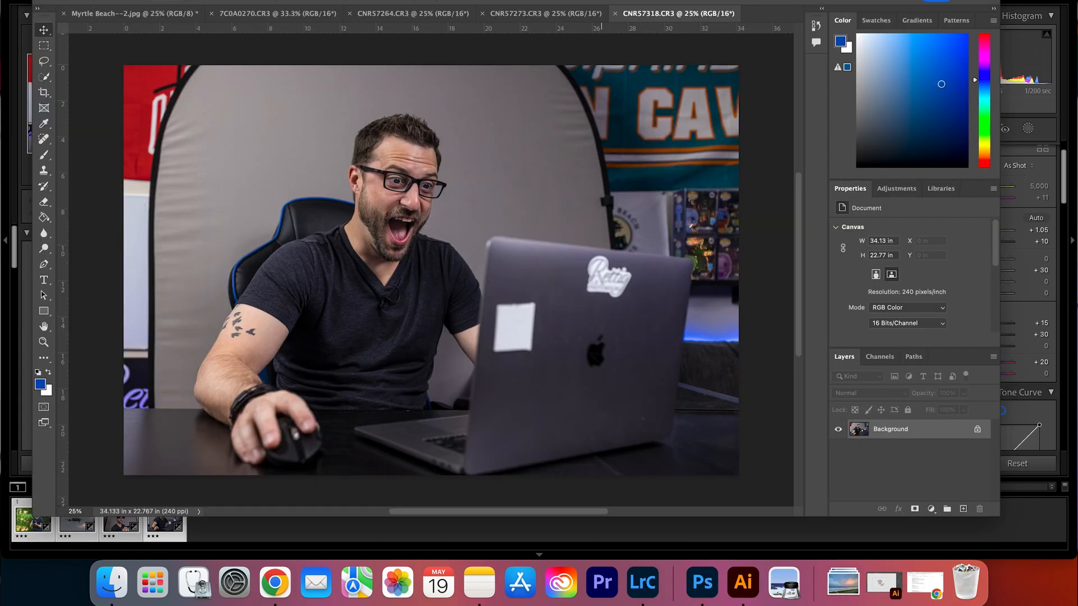
- Look through the open beach, portrait, drone, game controller and laptop photos in Photoshop
click(562, 13)
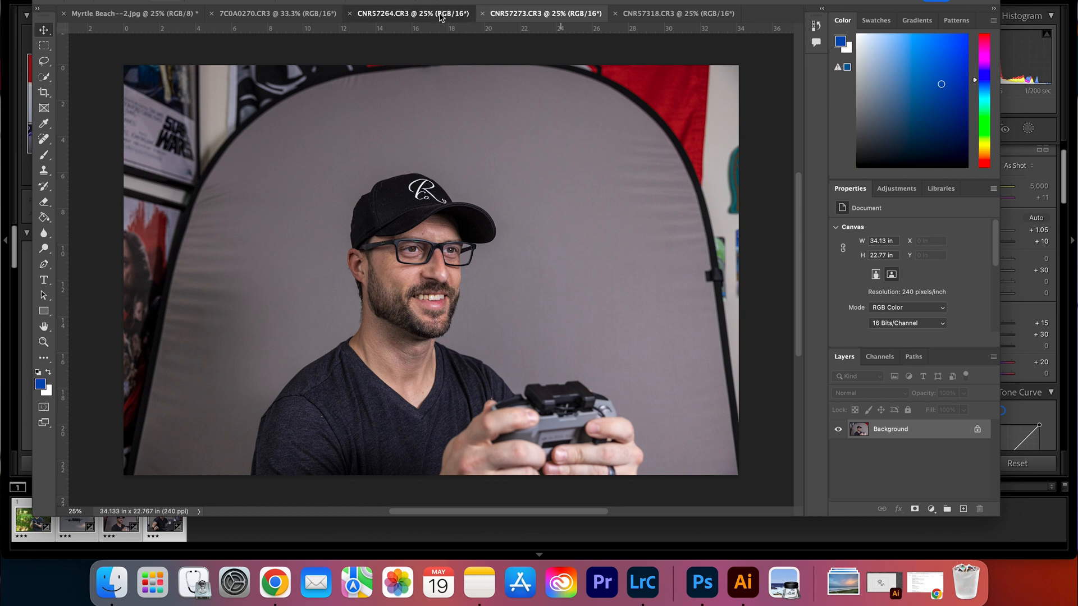
click(405, 13)
click(264, 13)
click(154, 13)
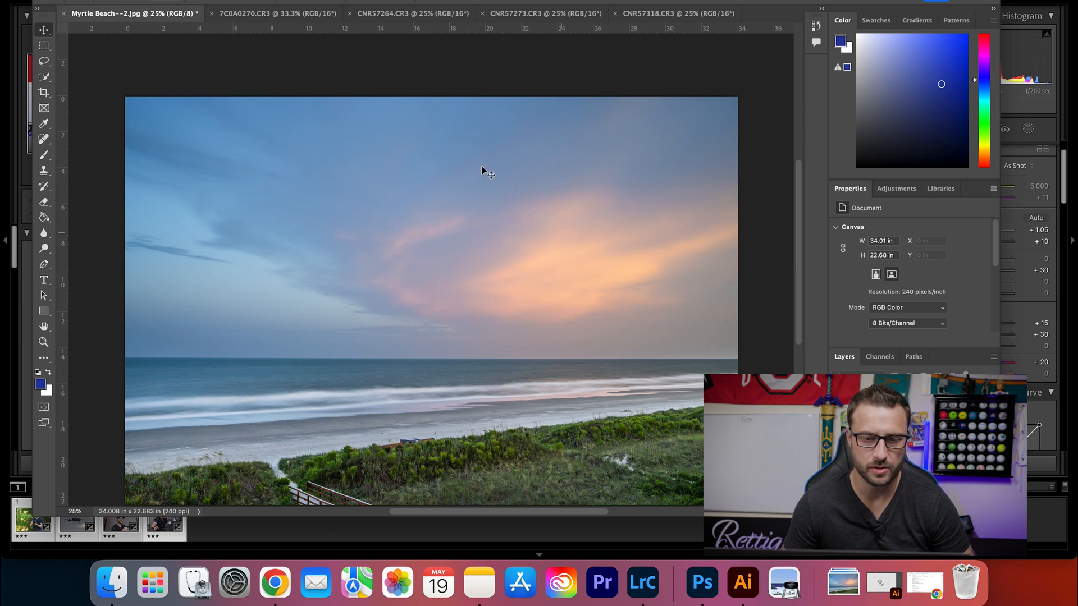
click(276, 13)
click(413, 14)
click(528, 14)
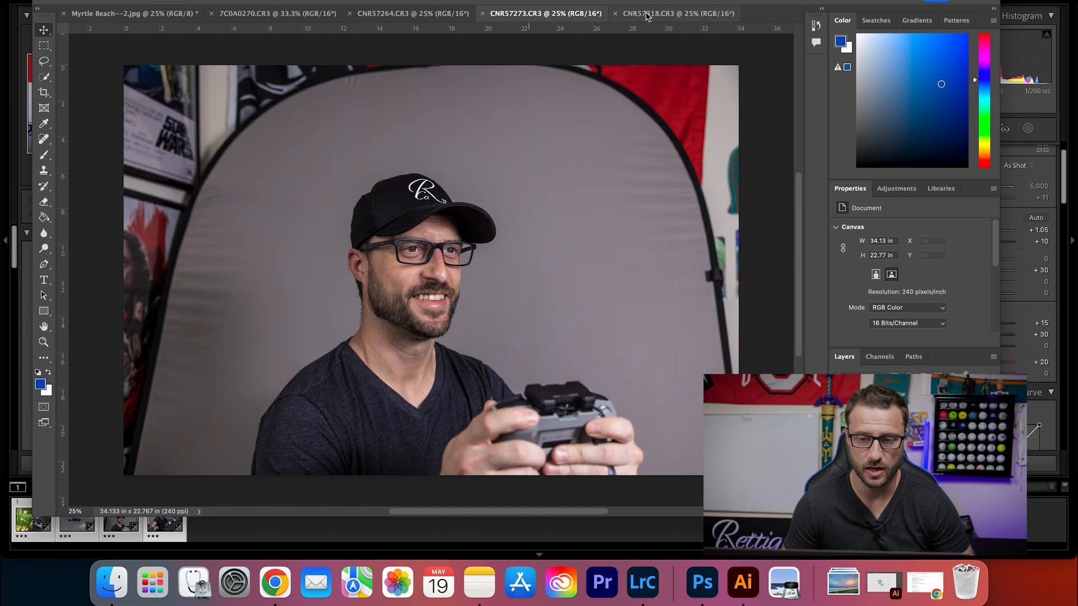
click(650, 15)
- Create a new white 8.5 x 4.8 in RGB document at 300 ppi
click(86, 0)
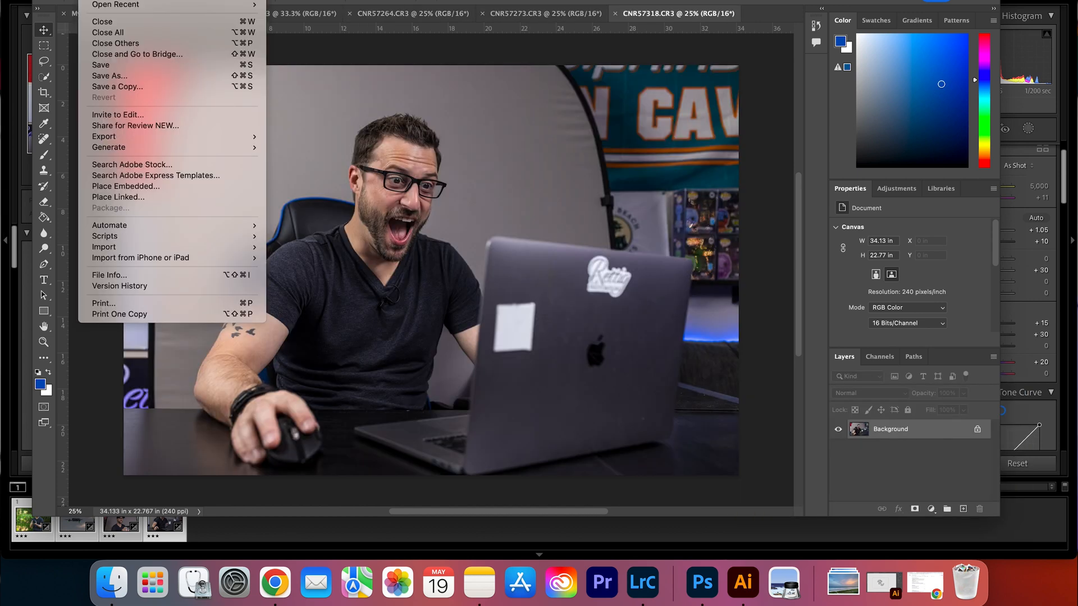
click(93, 0)
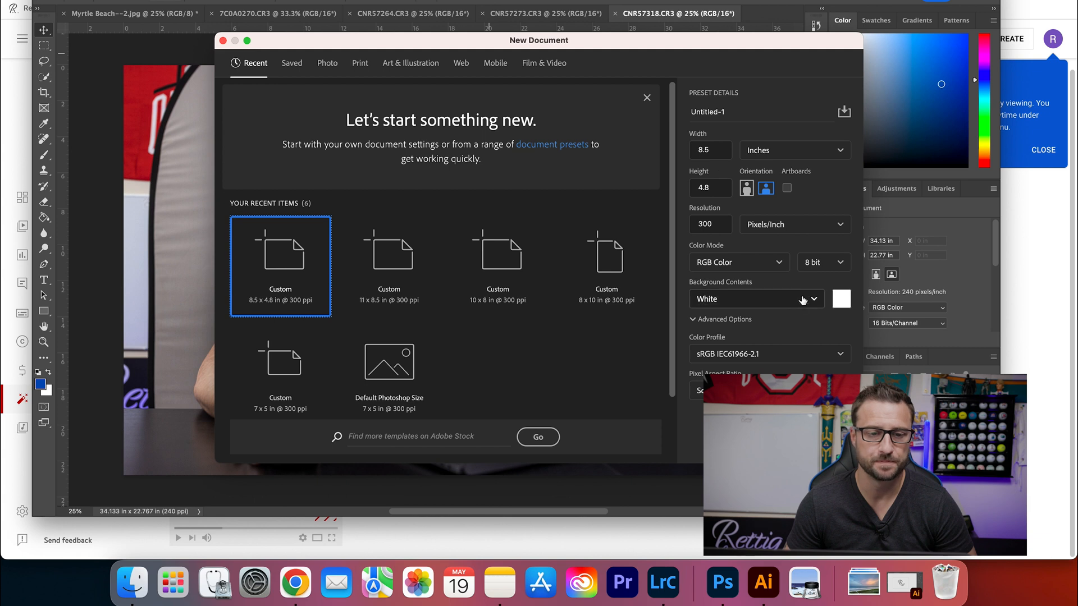
click(823, 442)
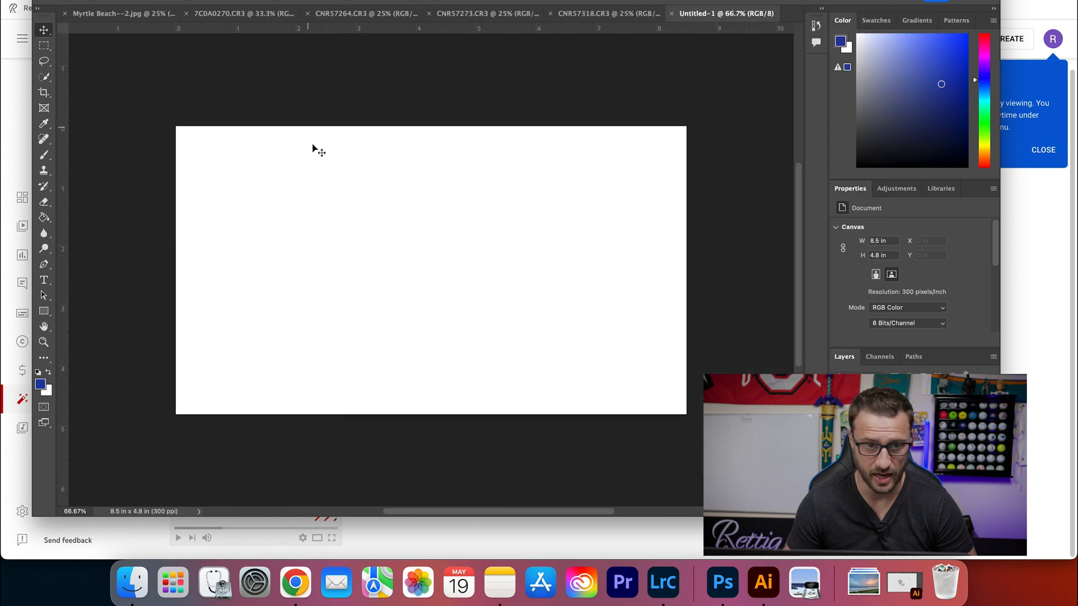
- Unlock the Myrtle Beach photo's background layer and bring the photo into the Untitled-1 document
click(116, 17)
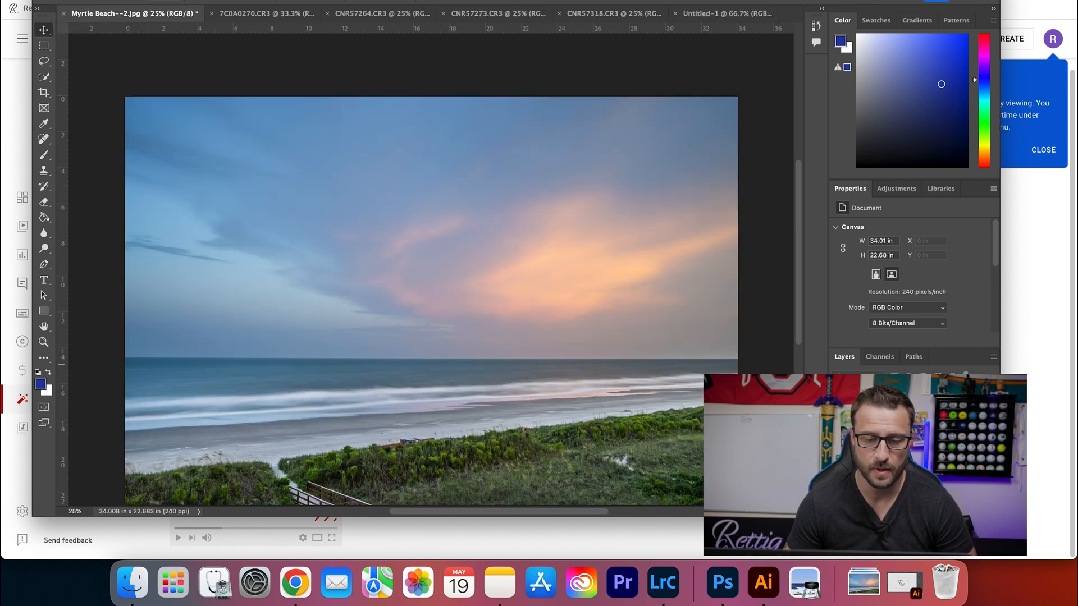
click(989, 427)
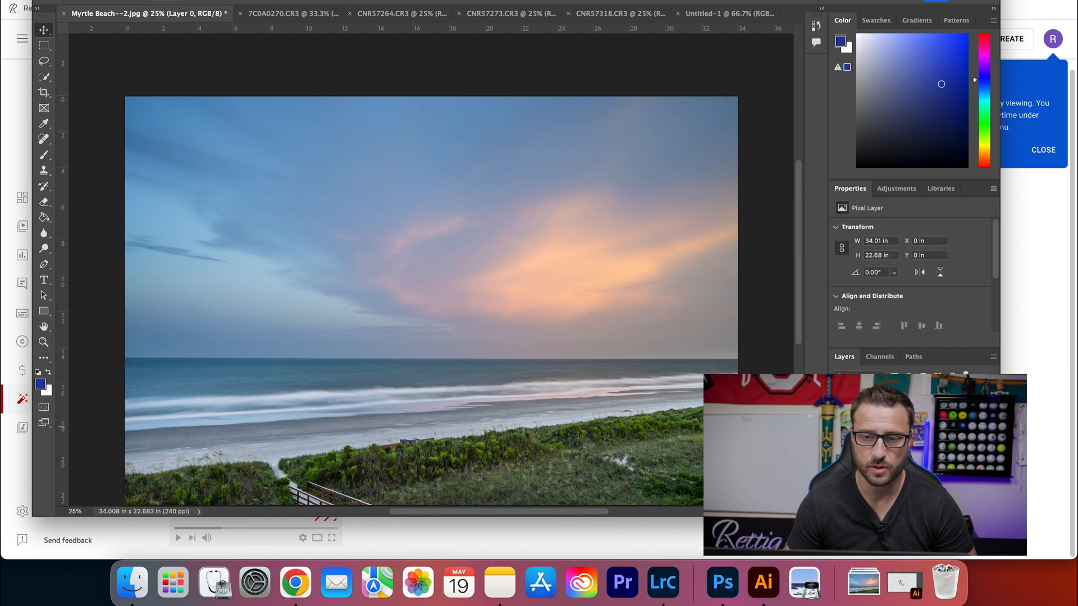
drag(457, 357, 185, 41)
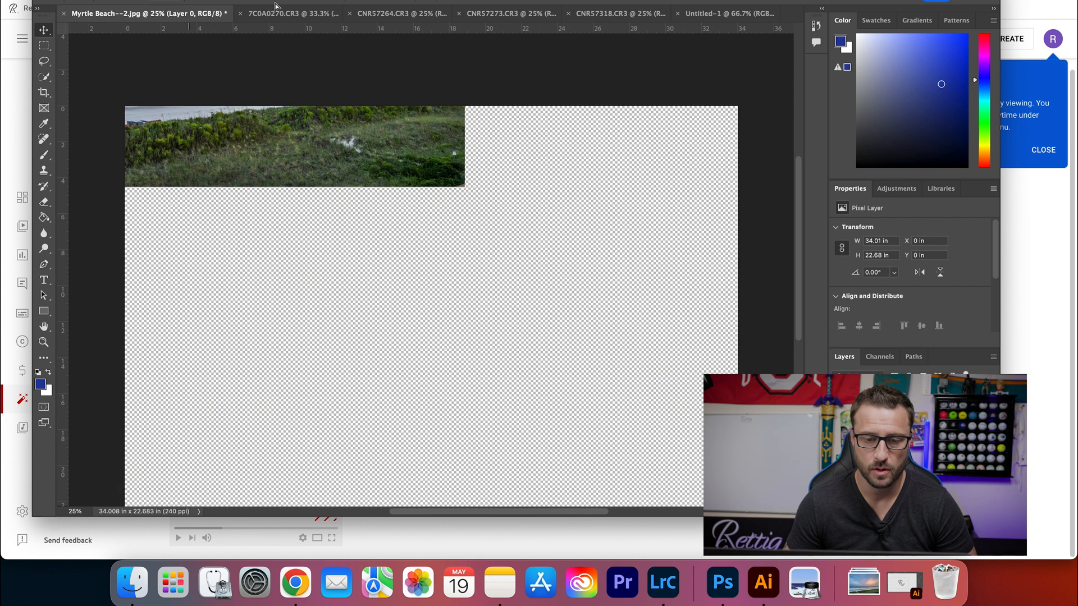
click(702, 13)
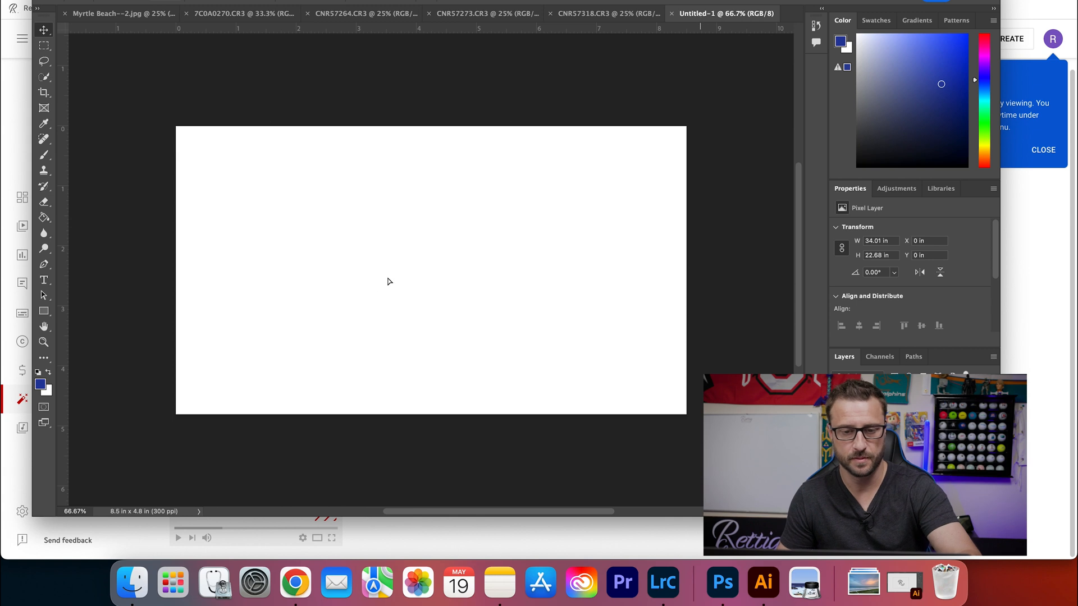
drag(387, 281, 369, 288)
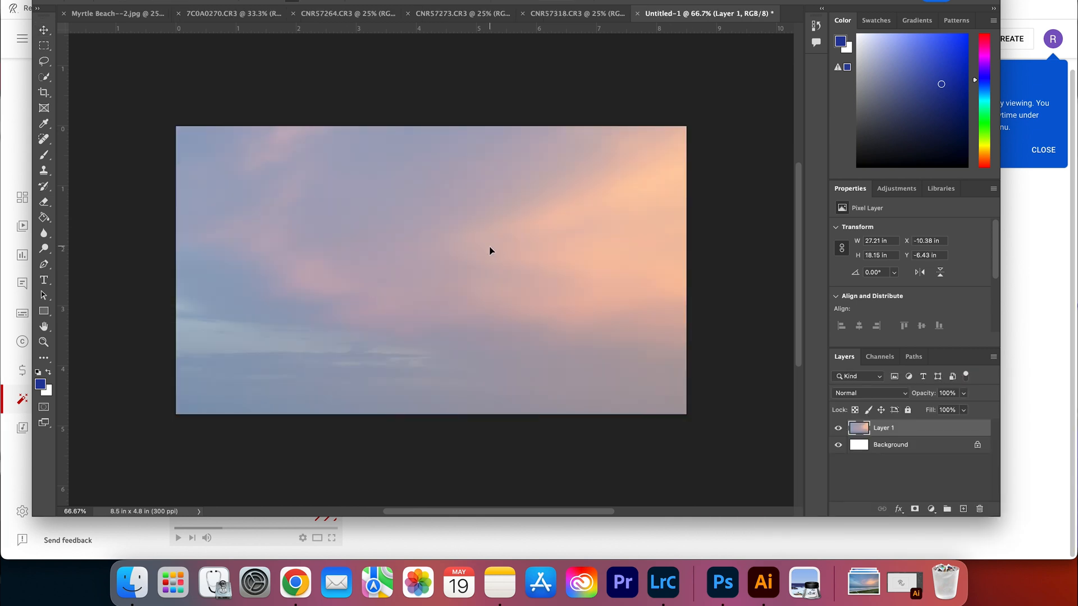
- Scale the beach layer to about 8.51 x 5.68 in and position it to fill the canvas
scroll(489, 244, down, 5)
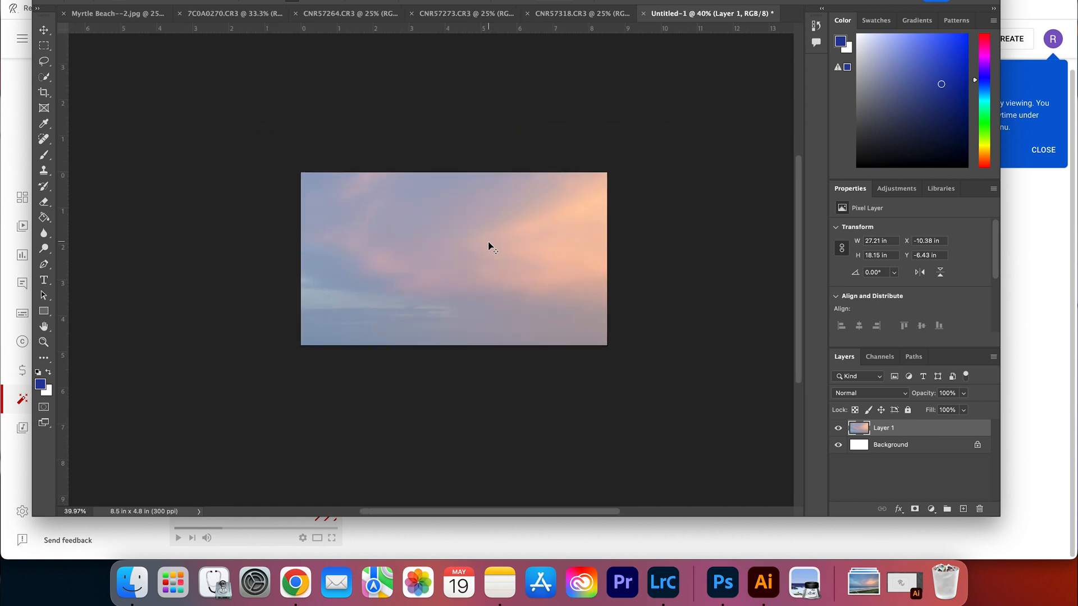
scroll(488, 243, down, 1)
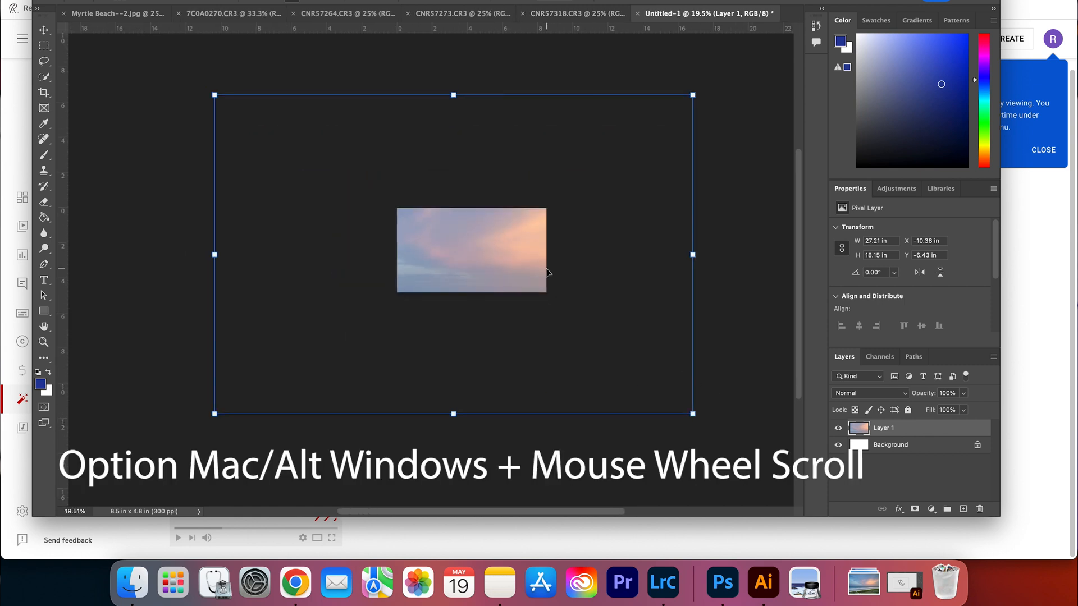
drag(692, 414, 546, 307)
drag(514, 259, 512, 248)
key(Return)
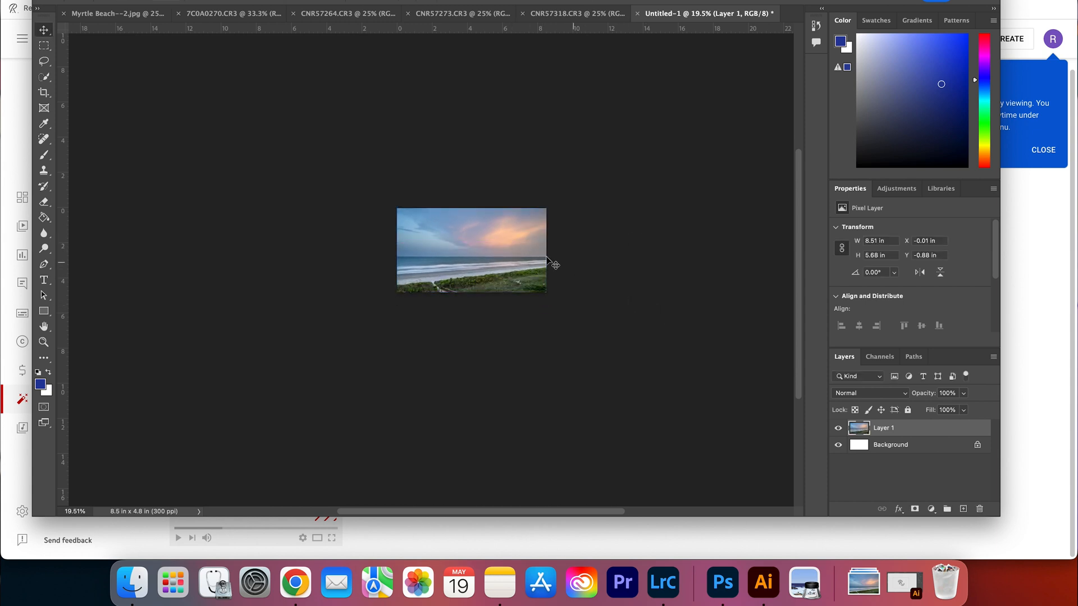
scroll(533, 274, up, 1)
scroll(533, 274, up, 6)
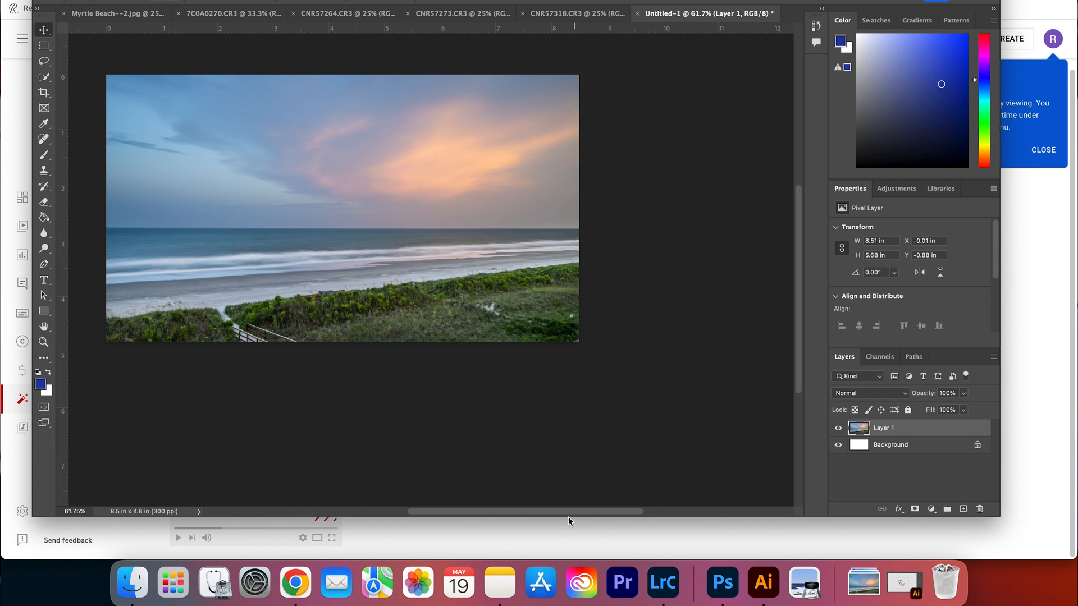
- Switch to Chrome and view the channel branding page in YouTube Studio, dismissing the dark theme and playlists notices
click(293, 583)
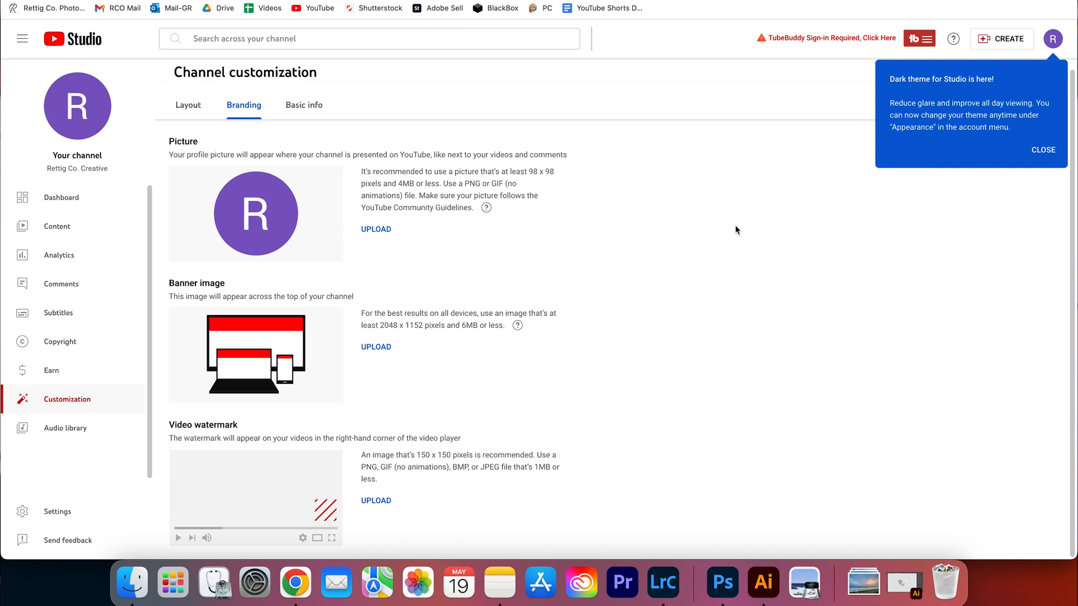
click(1043, 150)
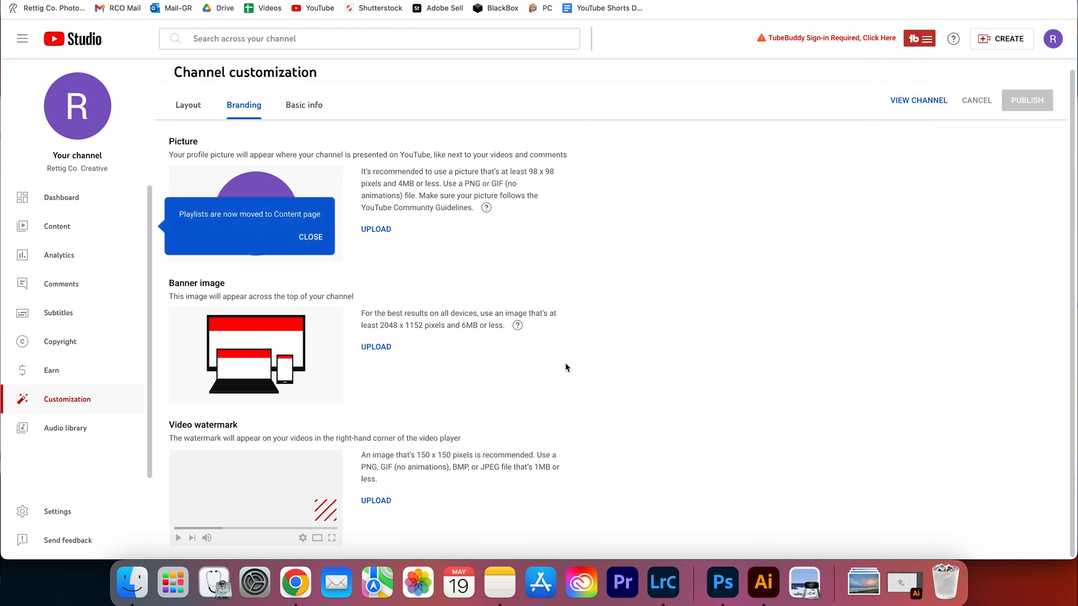
click(311, 238)
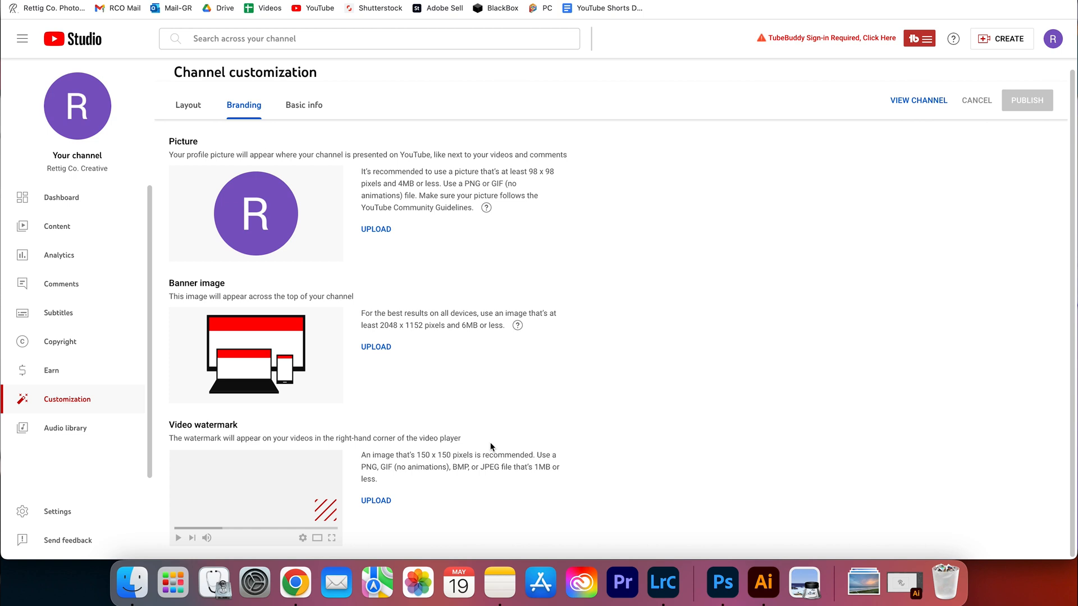
- Switch back to Photoshop and automatically select the subject in the game controller photo CNR57273.CR3
click(722, 582)
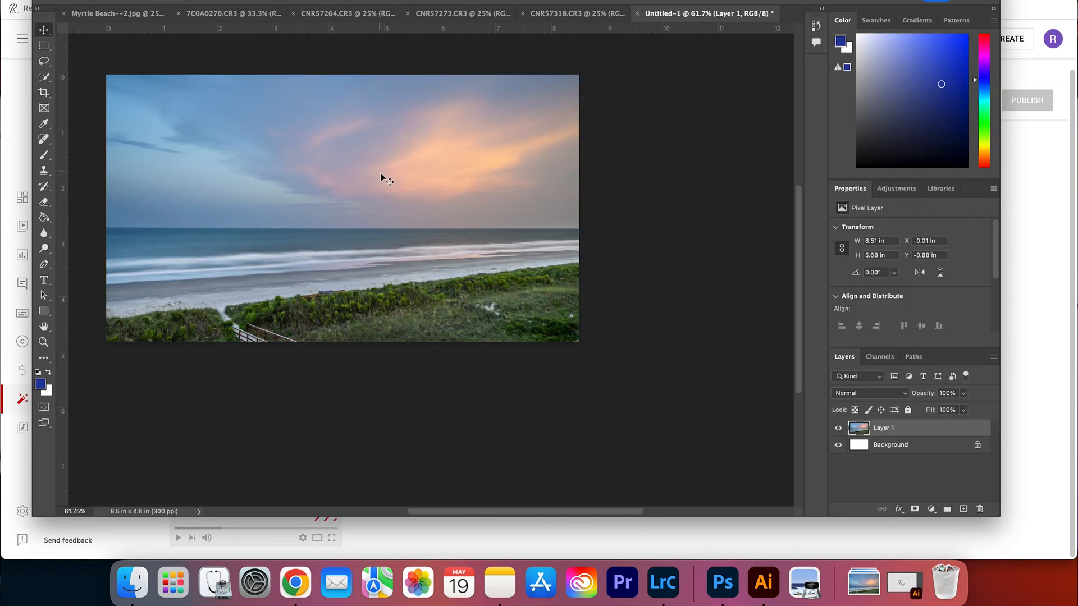
click(569, 16)
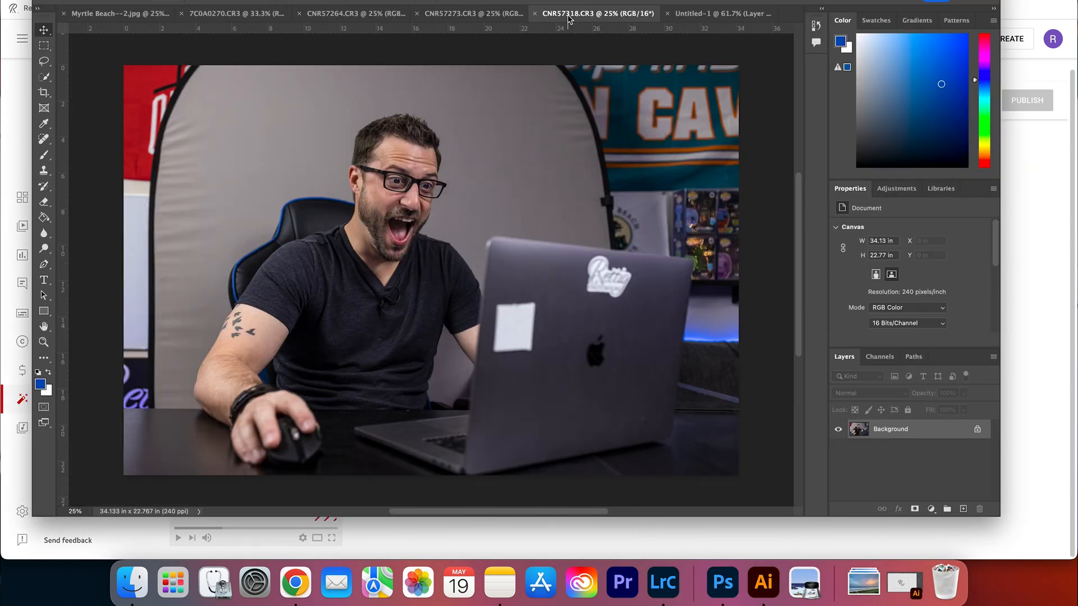
click(474, 15)
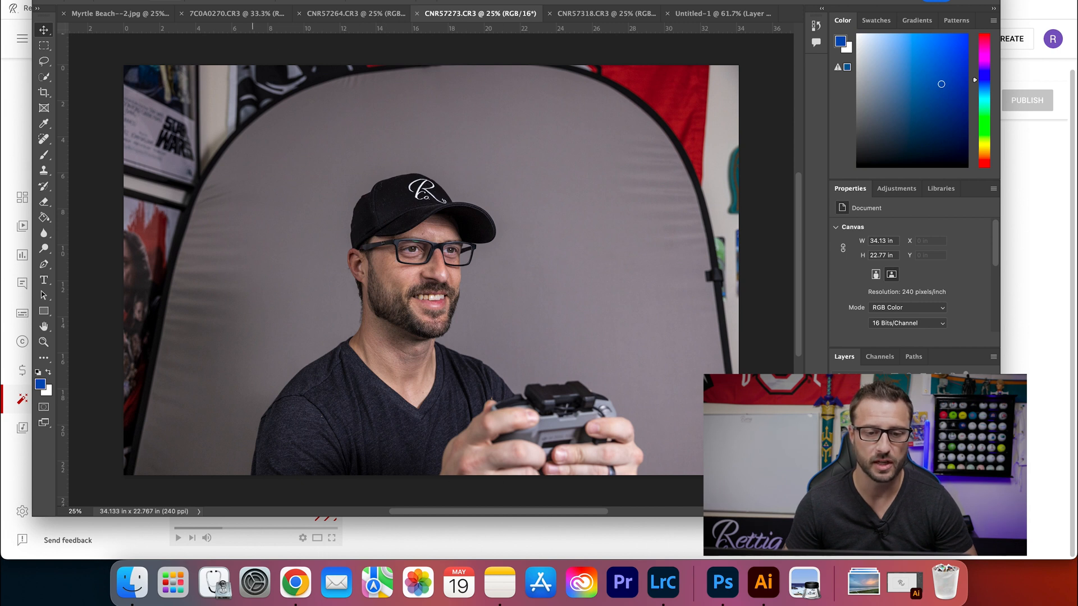
click(246, 0)
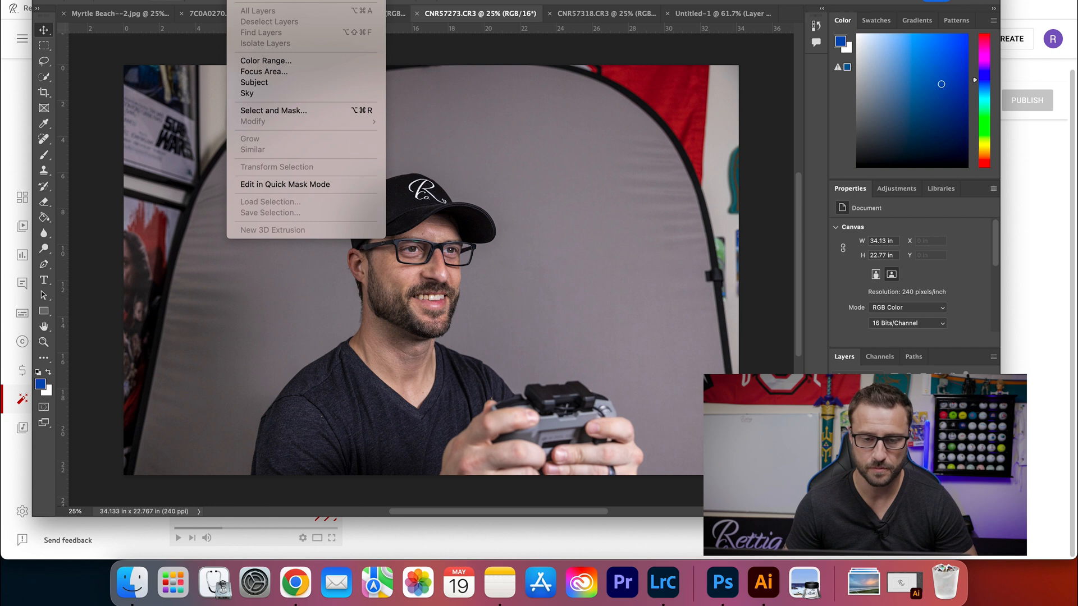
click(267, 90)
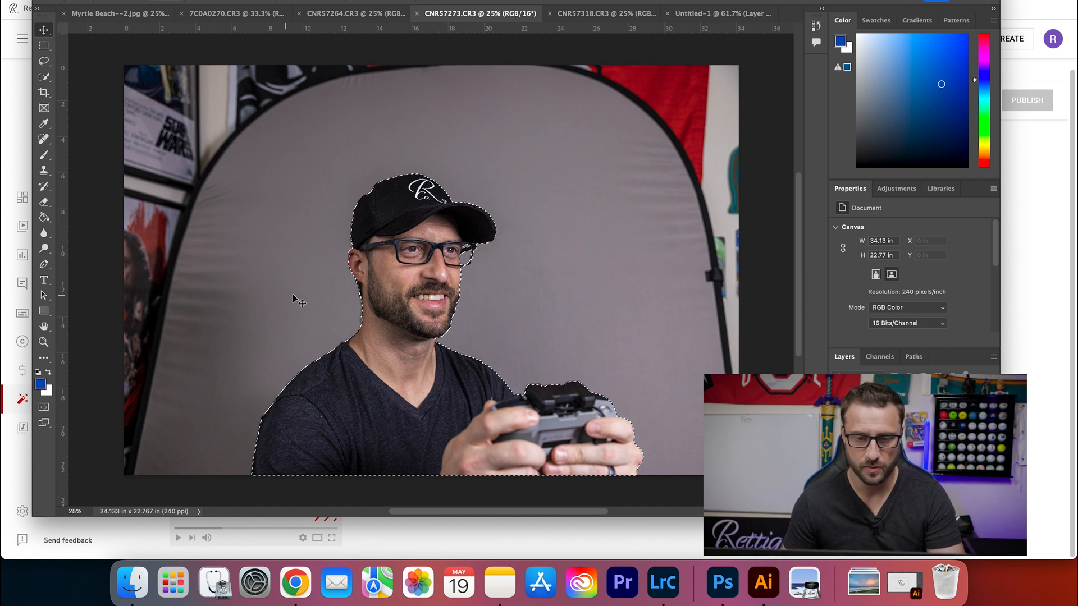
- Subtract the background seen through the far lens of the glasses from the selection with the Quick Selection tool
scroll(460, 274, up, 5)
scroll(460, 274, up, 10)
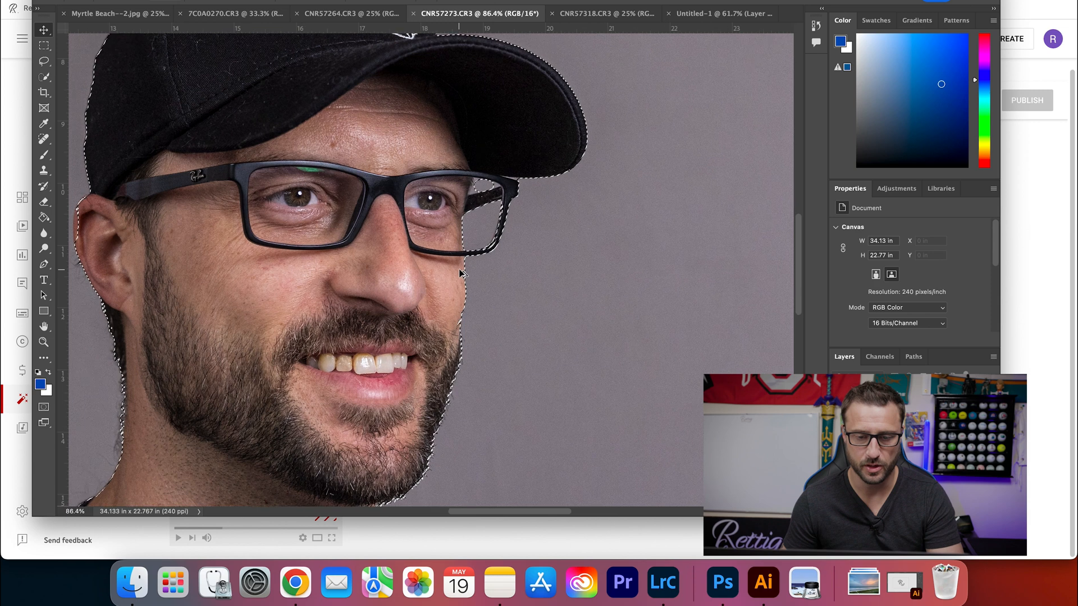
scroll(507, 208, down, 10)
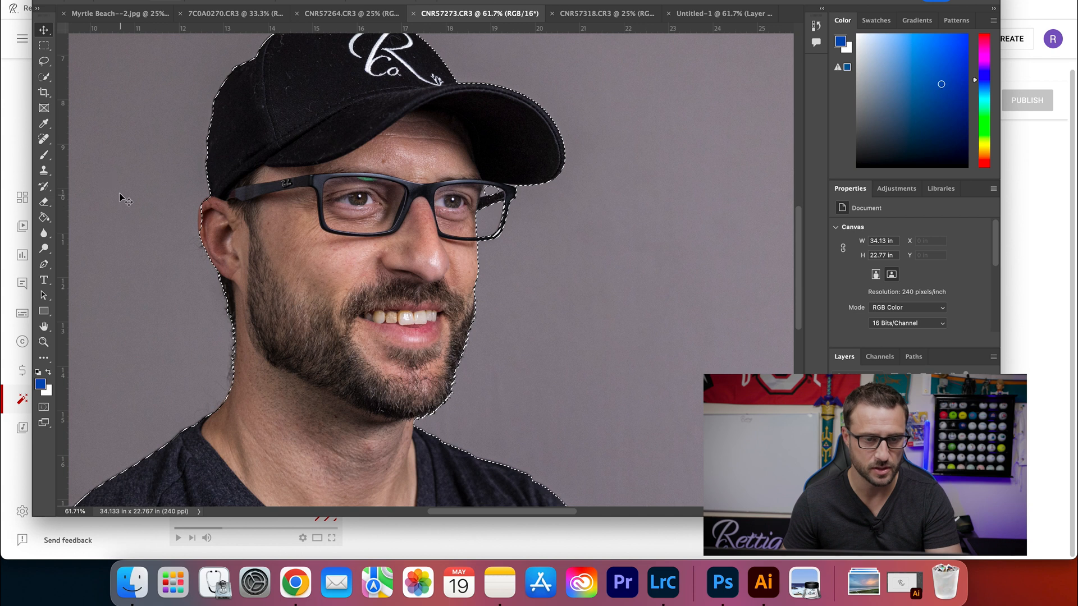
click(45, 79)
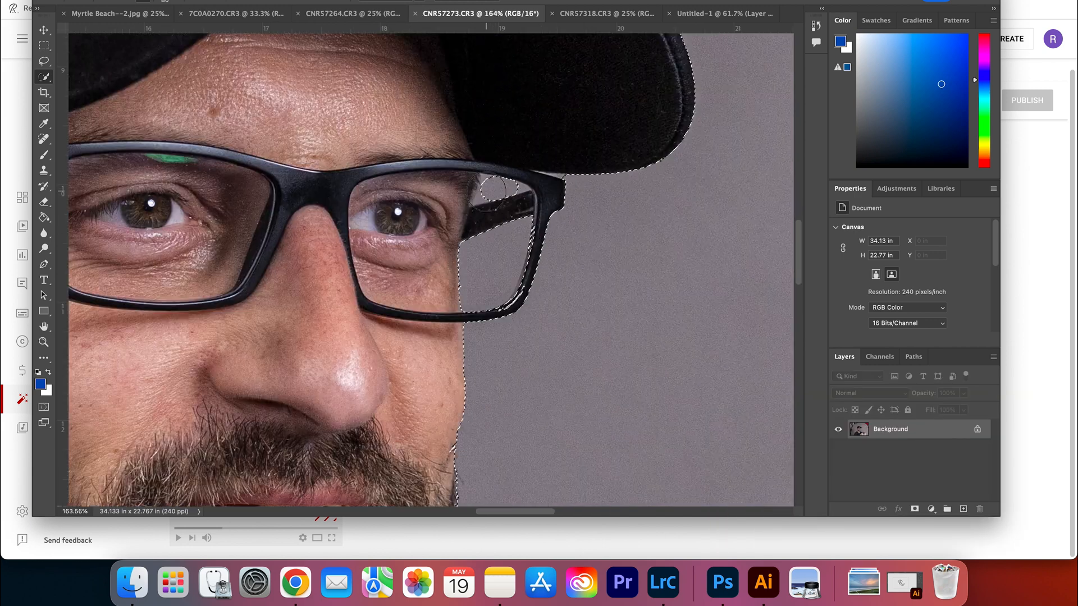
scroll(497, 201, up, 5)
drag(498, 203, 488, 207)
- Reduce the Quick Selection brush size and add the outer rim of the glasses frame back to the selection
key([)
key([)
key([)
key([)
key([)
key([)
key([)
key([)
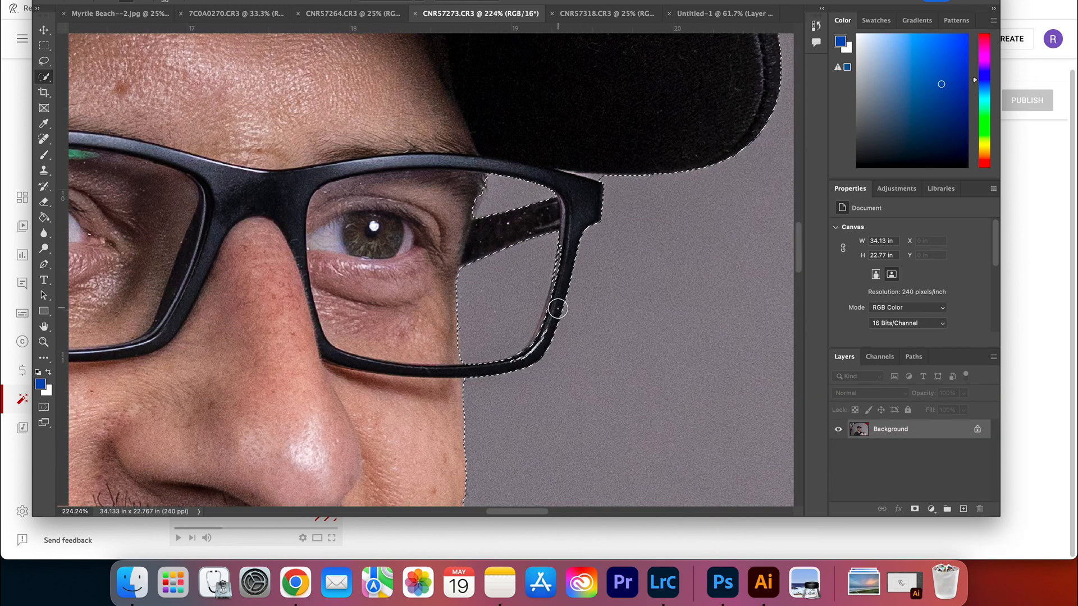
drag(543, 325, 563, 250)
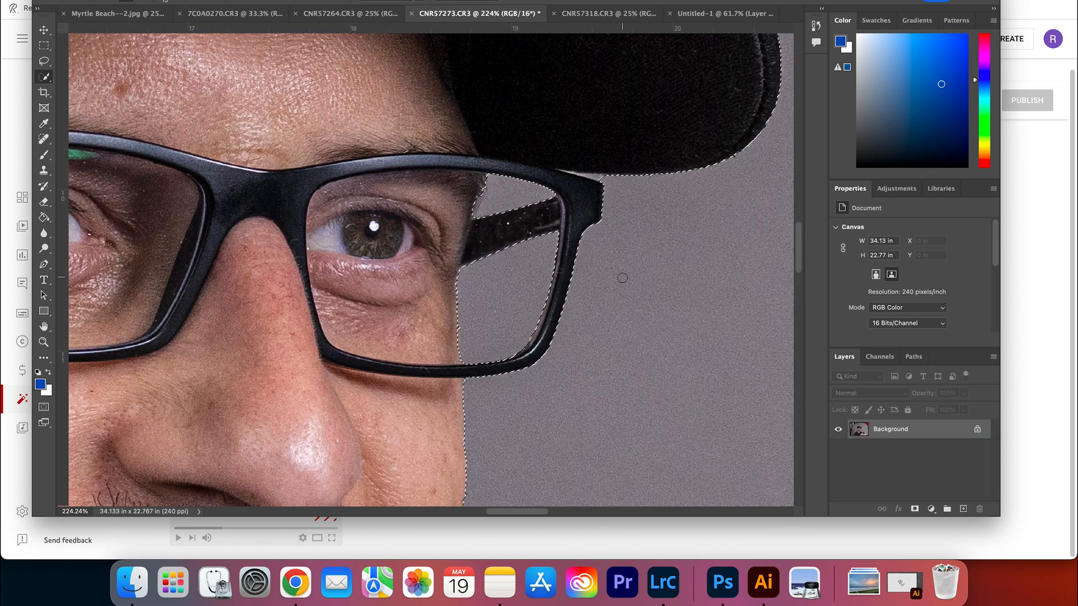
- Copy the selected man and controller to a new layer and hide the Background layer
scroll(650, 298, down, 5)
scroll(321, 457, up, 5)
scroll(321, 457, down, 5)
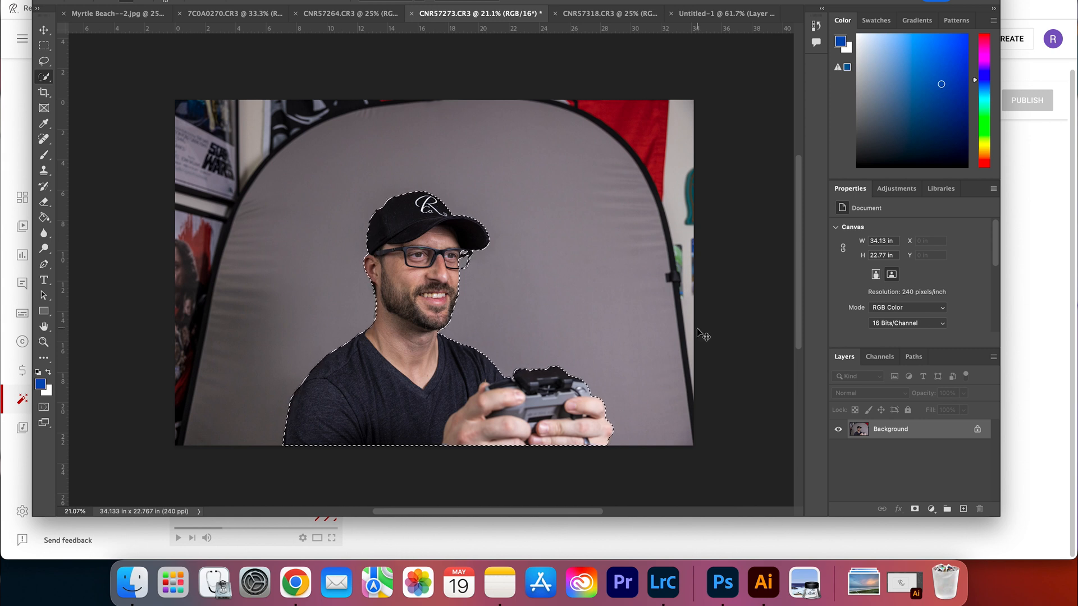
key(super+j)
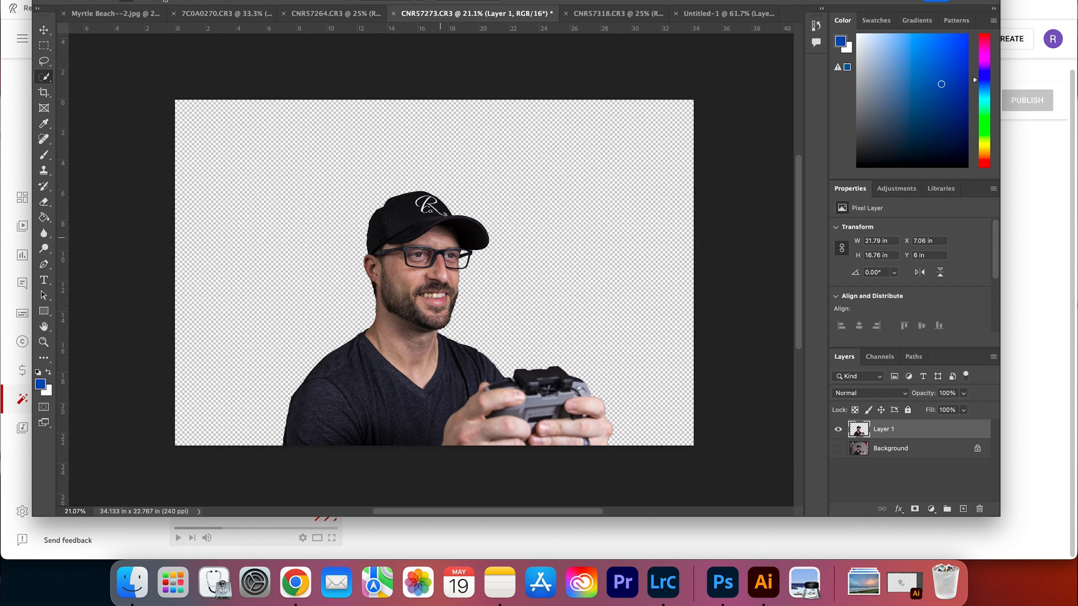
- Move the cut-out man with the controller into the Untitled-1 beach document and accept the bit depth conversion
click(42, 30)
drag(419, 278, 696, 10)
drag(318, 194, 319, 194)
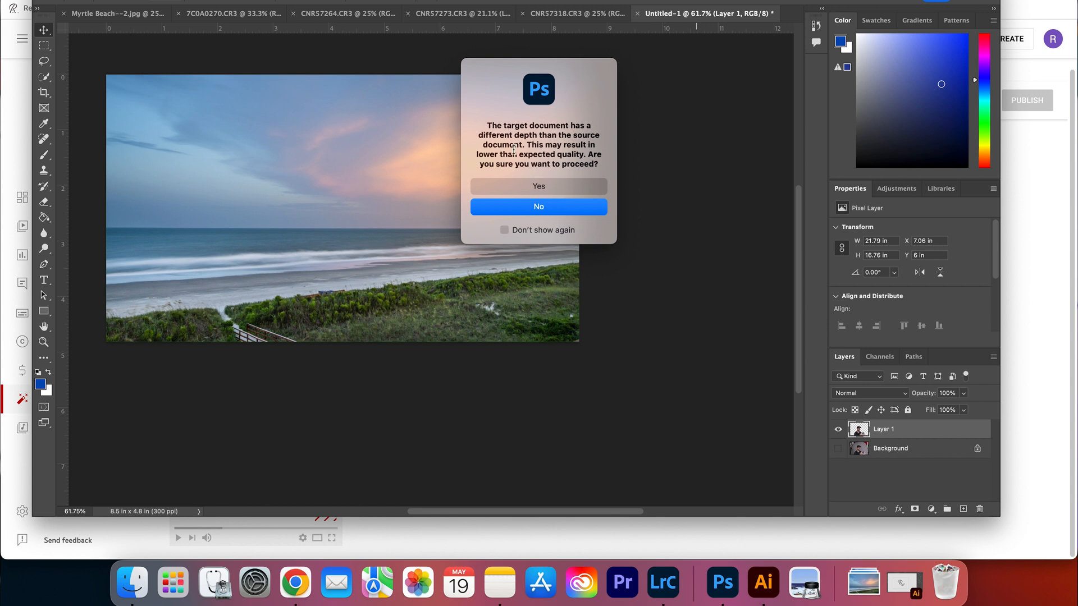
click(549, 186)
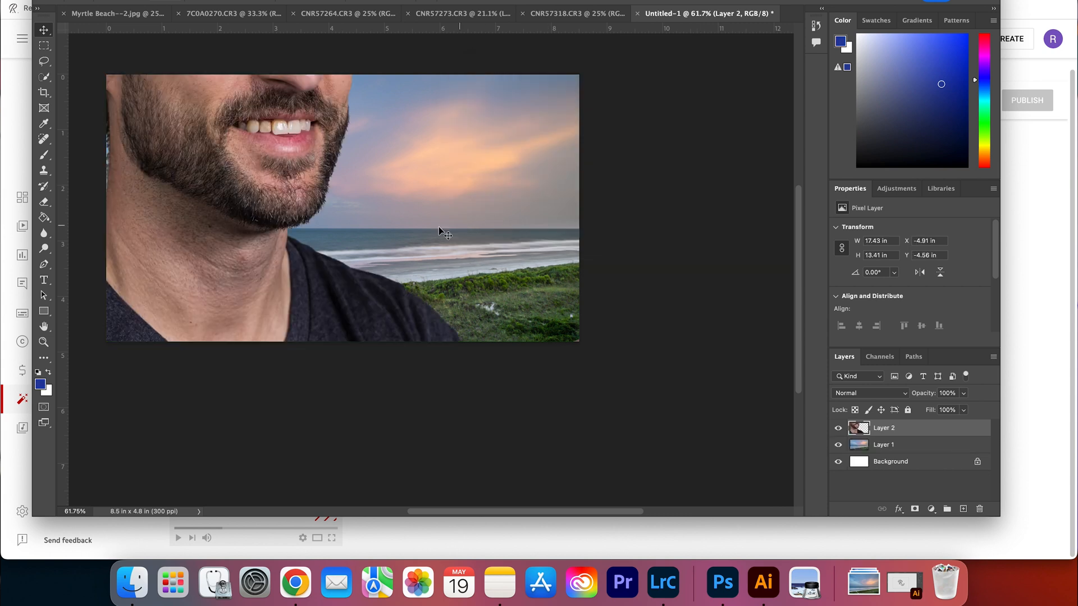
- Scale the man's layer down to about 1.66 × 1.28 in and place him over the sea, left of the canvas centre
key(super+t)
scroll(503, 286, down, 5)
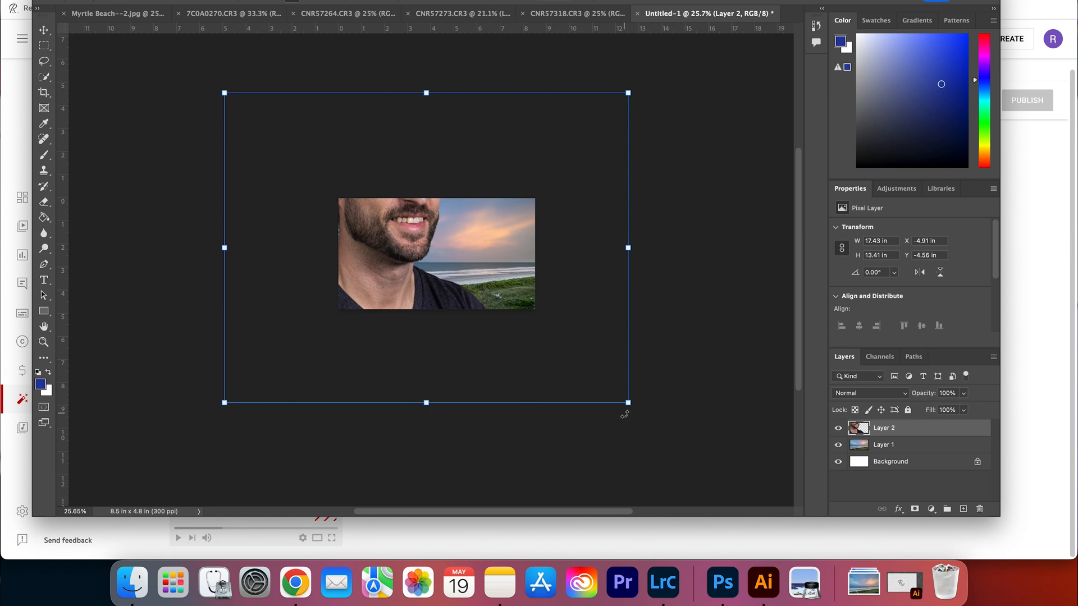
drag(628, 403, 252, 143)
drag(244, 106, 427, 257)
scroll(466, 275, up, 5)
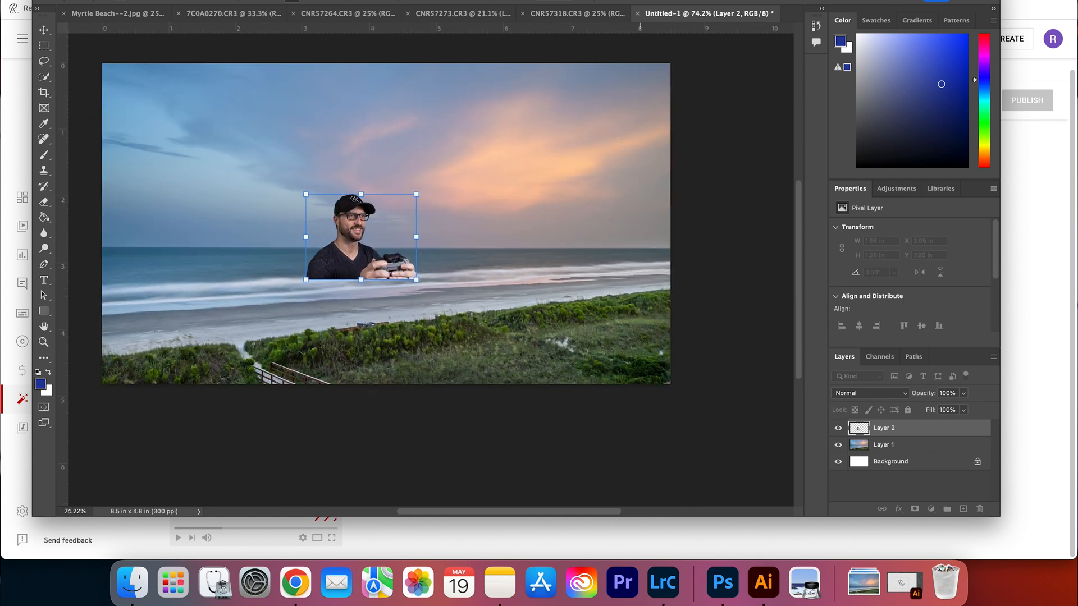
key(Return)
drag(354, 239, 302, 257)
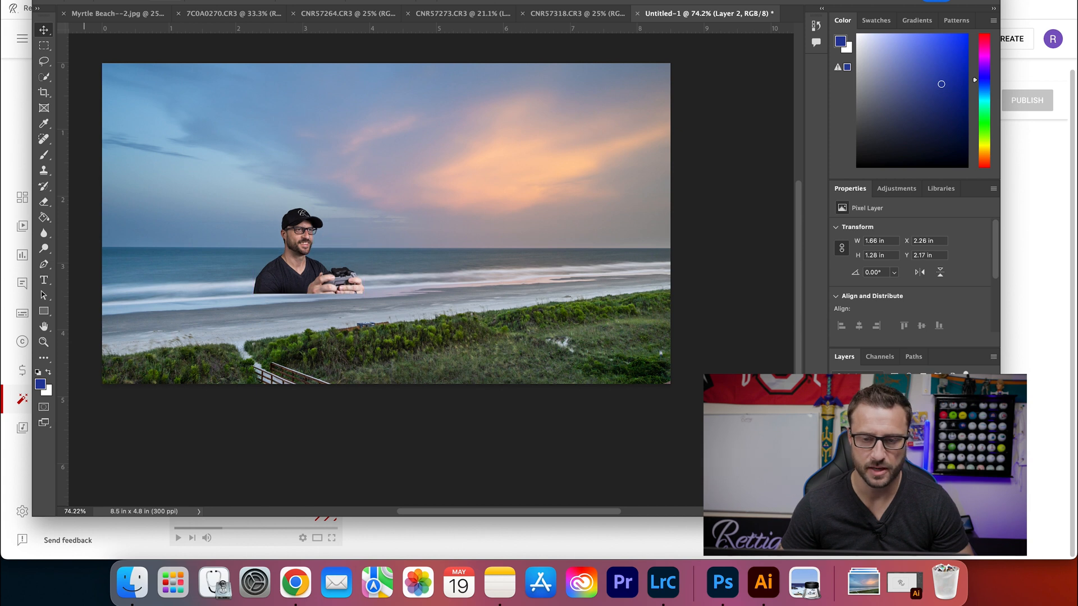
- Save the document to the Desktop as Rettig Co Creative YouTube Banner.psd in Photoshop format with Maximize Compatibility on
click(87, 1)
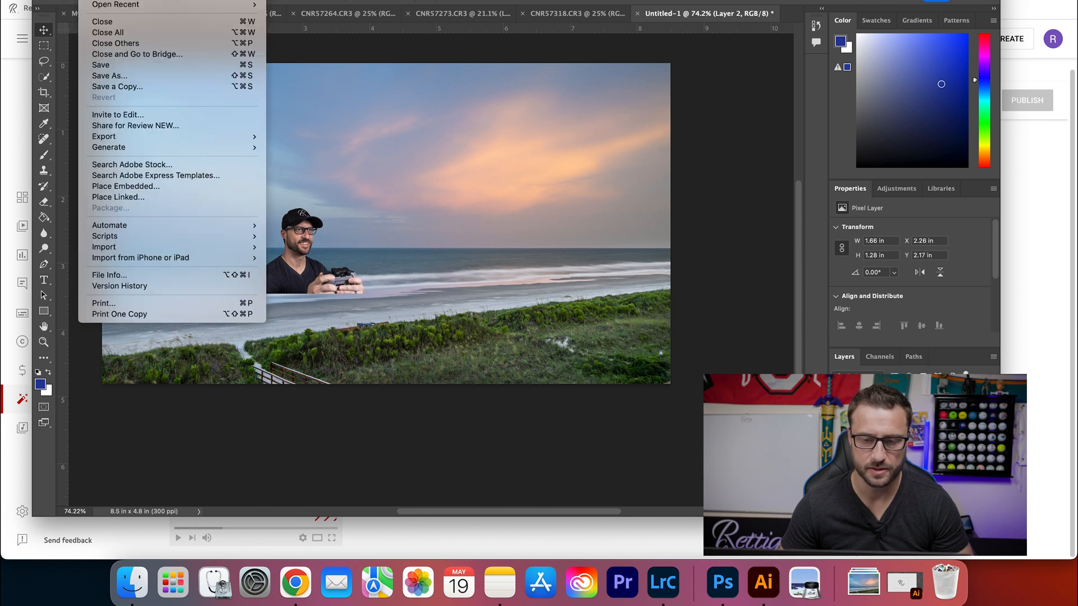
click(124, 77)
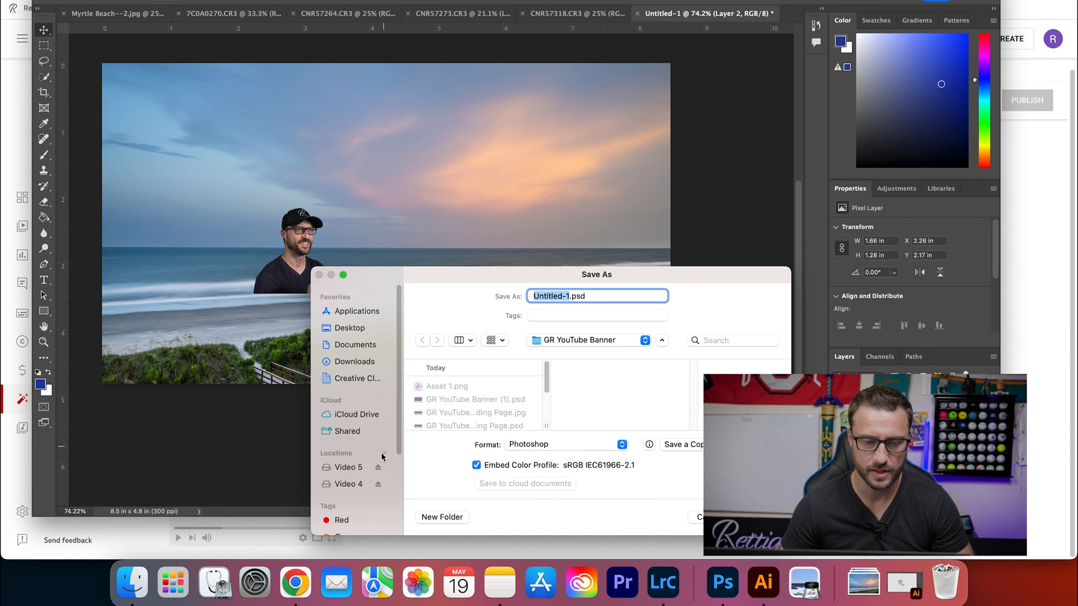
click(363, 330)
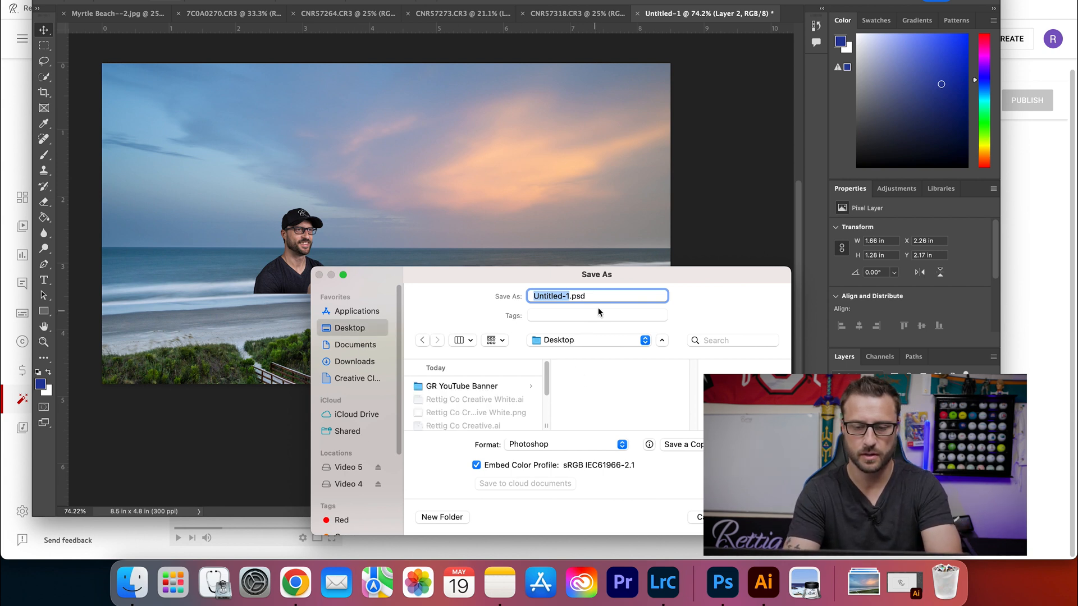
text(Rettig)
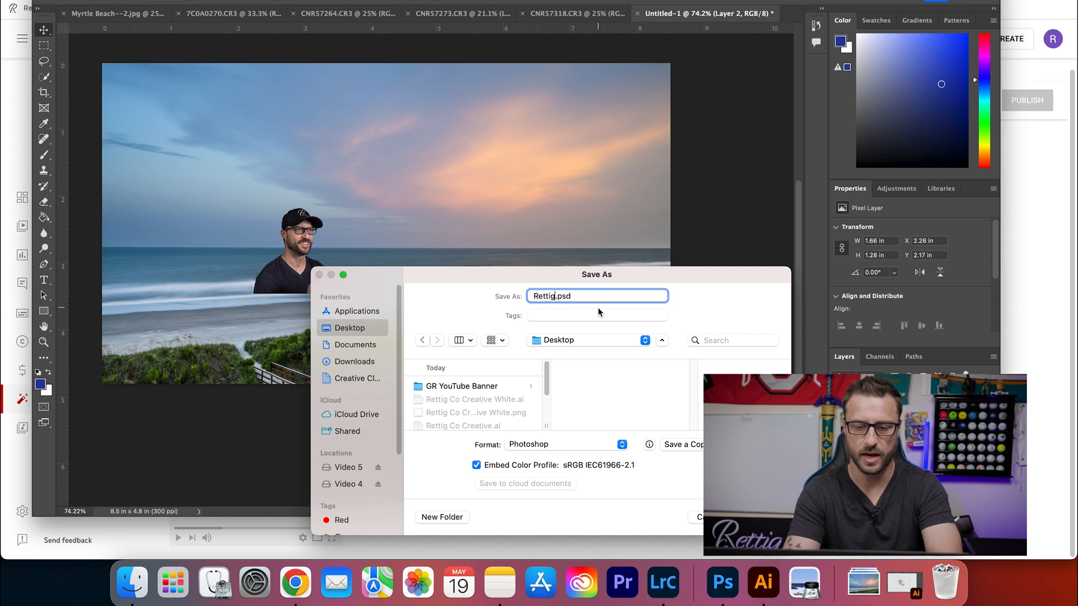
text( Co Creative)
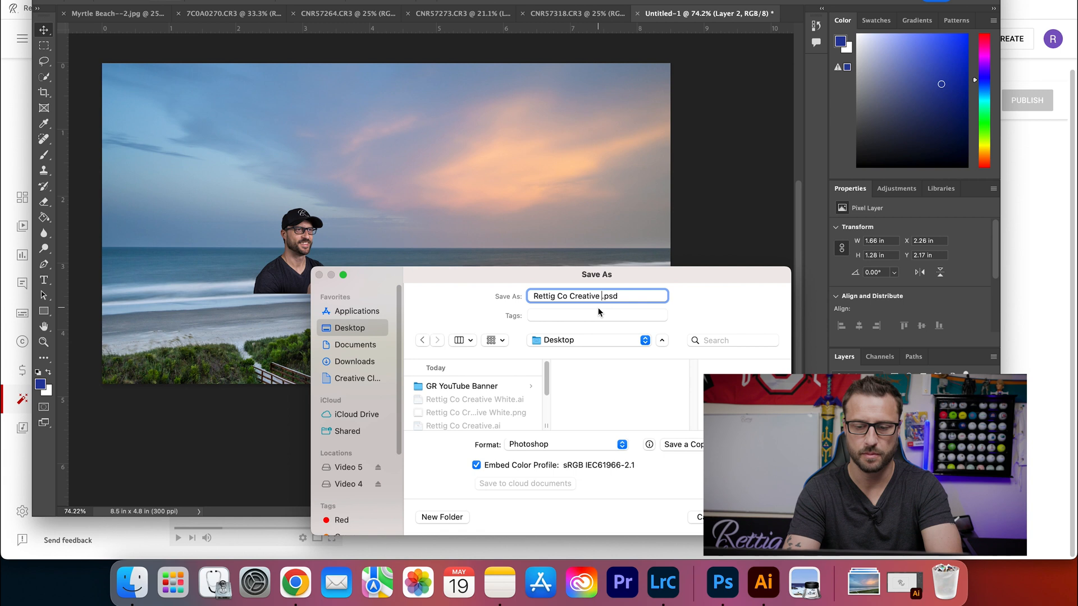
text( YouTube )
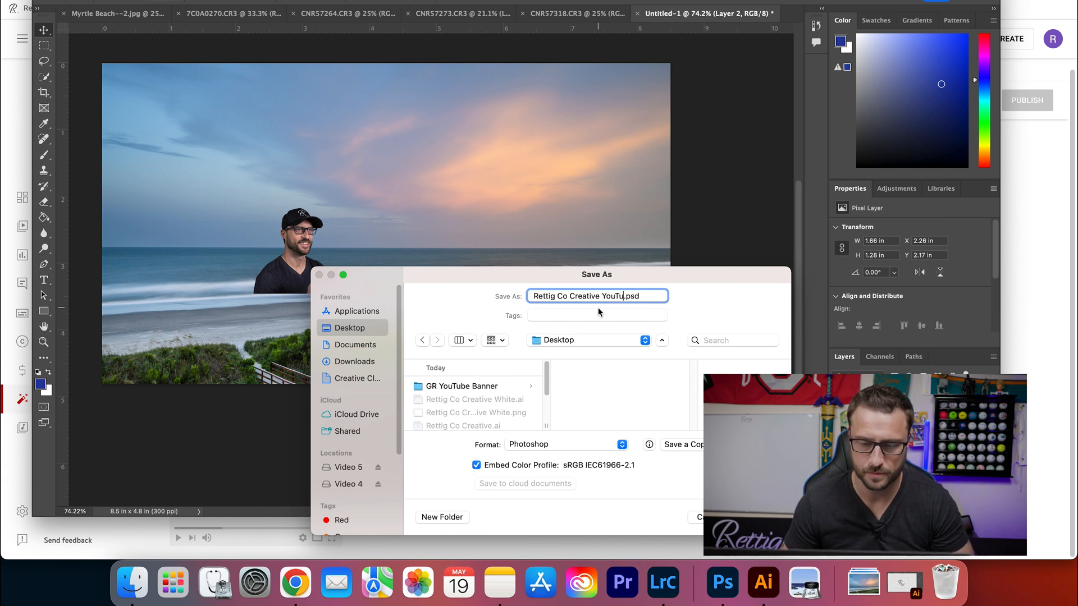
text(Banner)
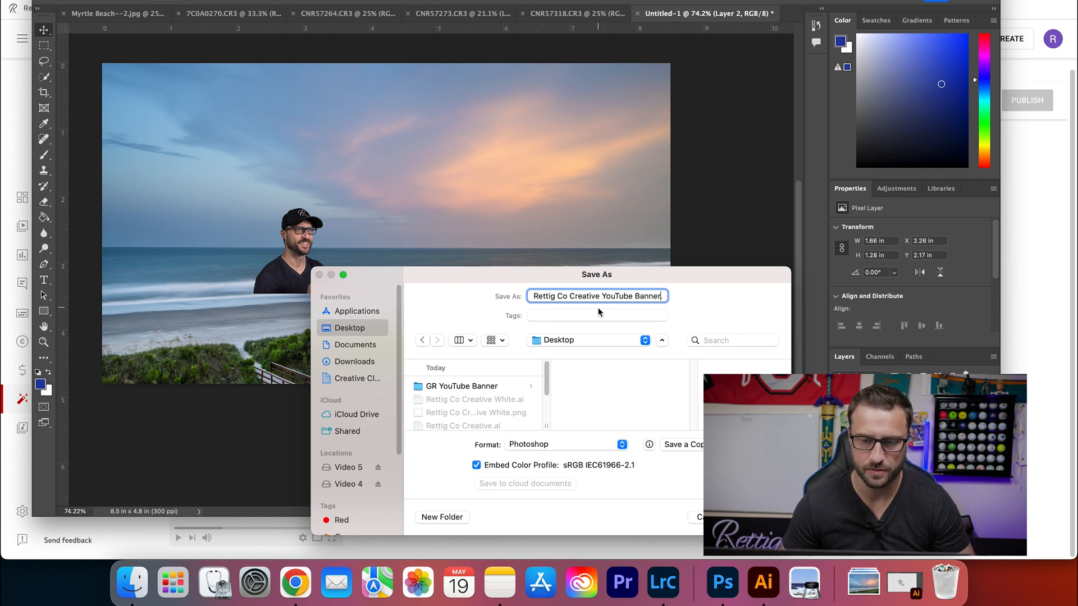
click(697, 517)
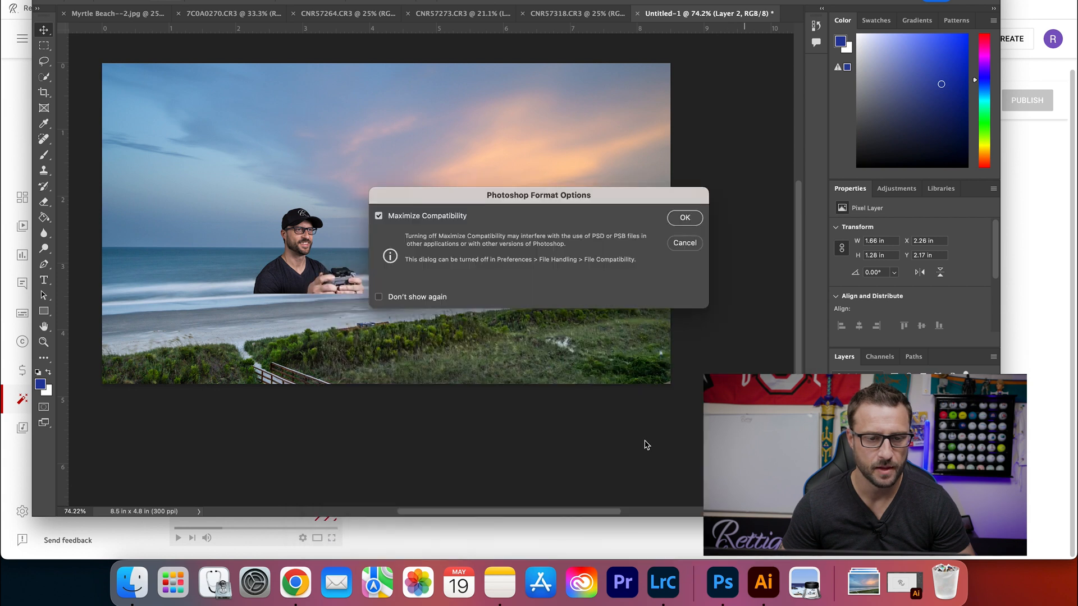
click(683, 218)
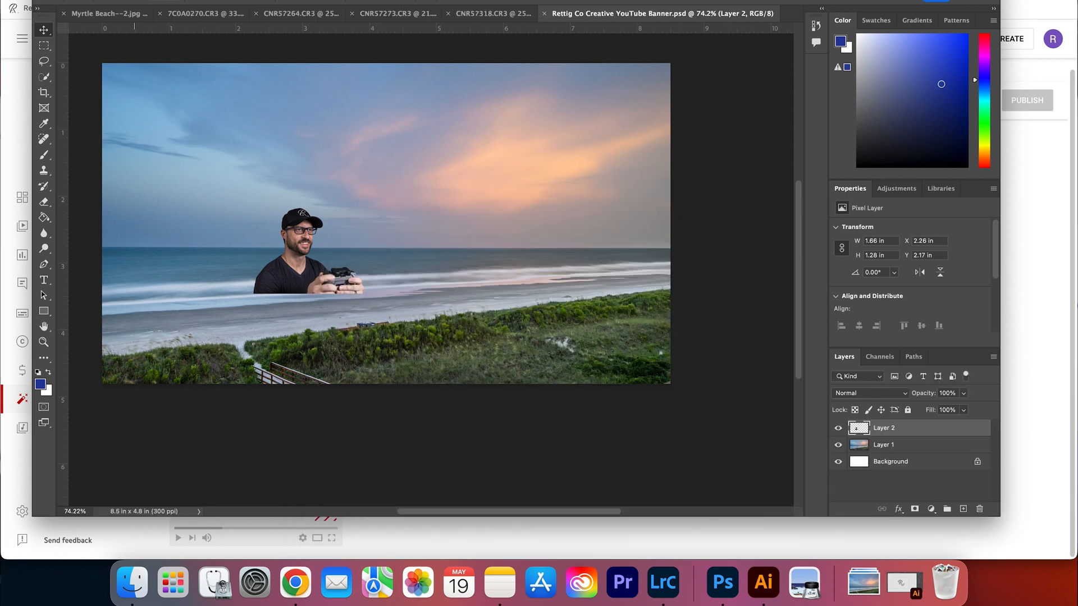
- Export the banner as a JPG at quality 7 to the Desktop, named Rettig Co Creative YouTube Banner
click(96, 1)
mouse_move(134, 137)
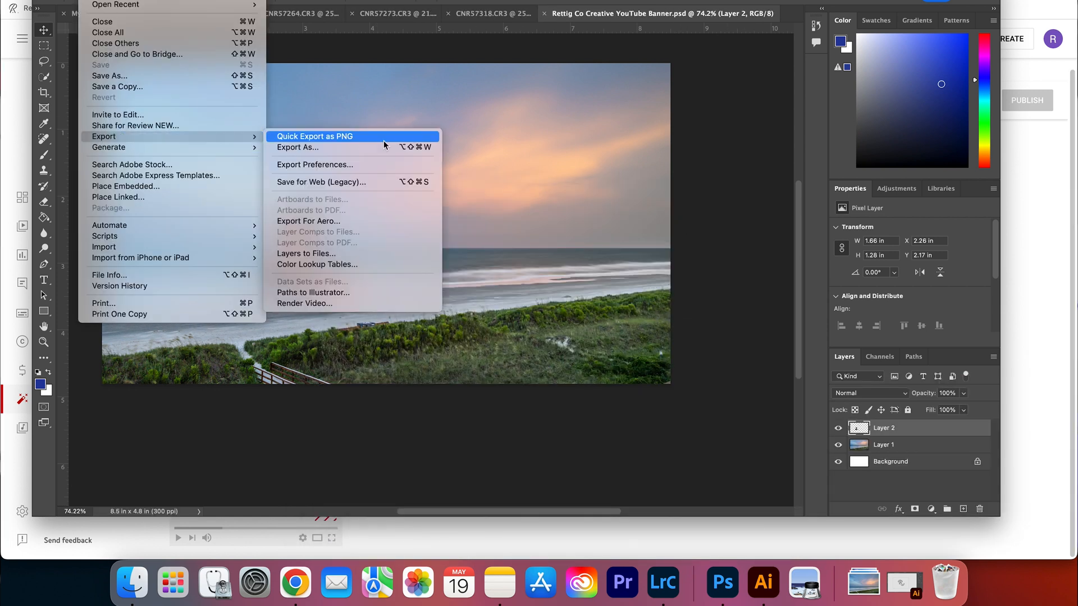
click(352, 146)
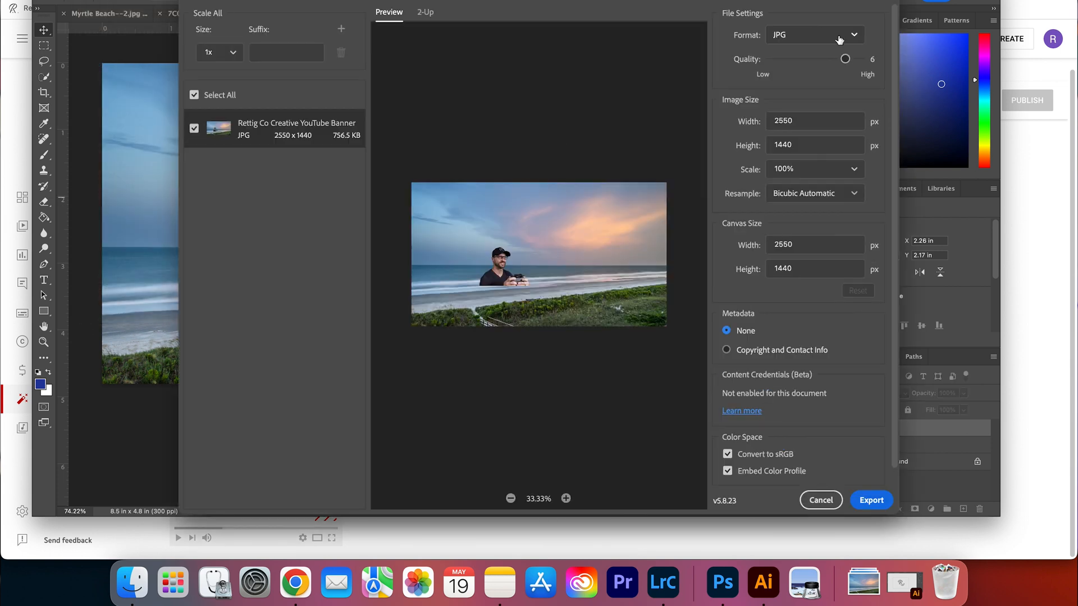
drag(845, 58, 860, 58)
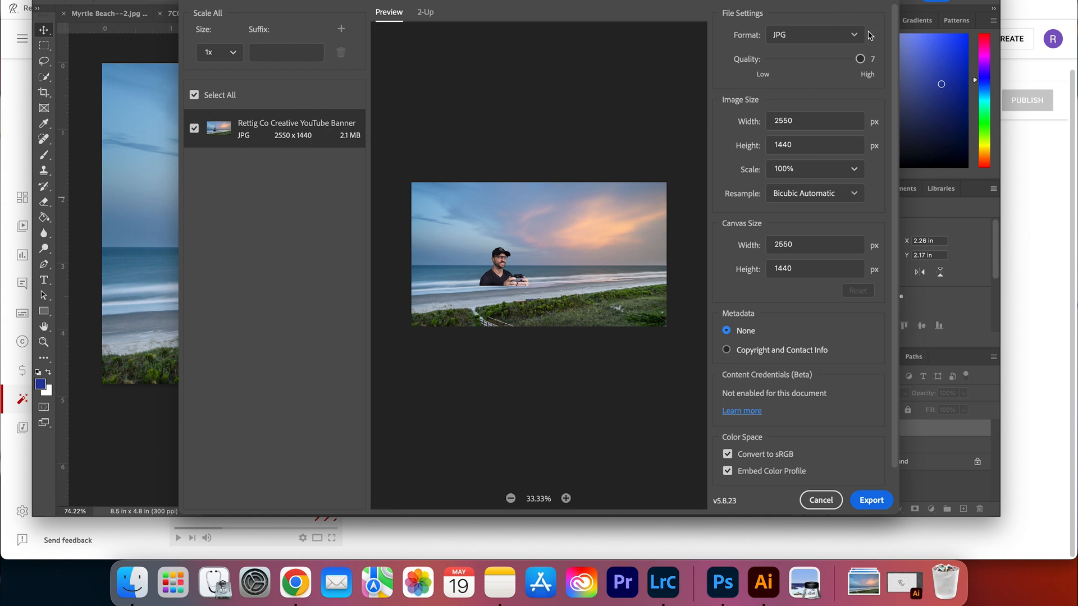
click(867, 502)
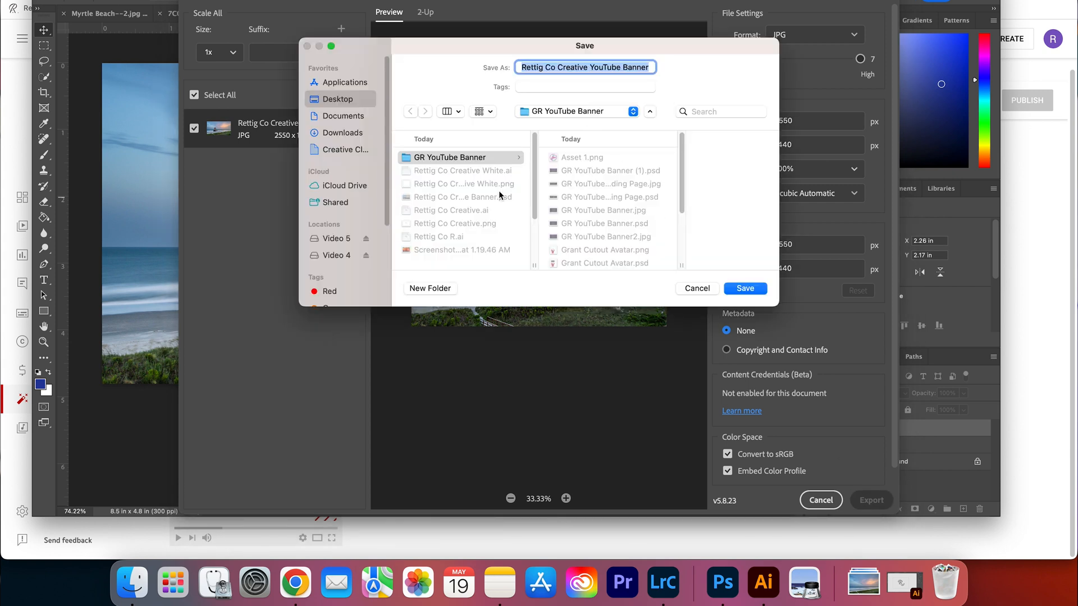
click(745, 289)
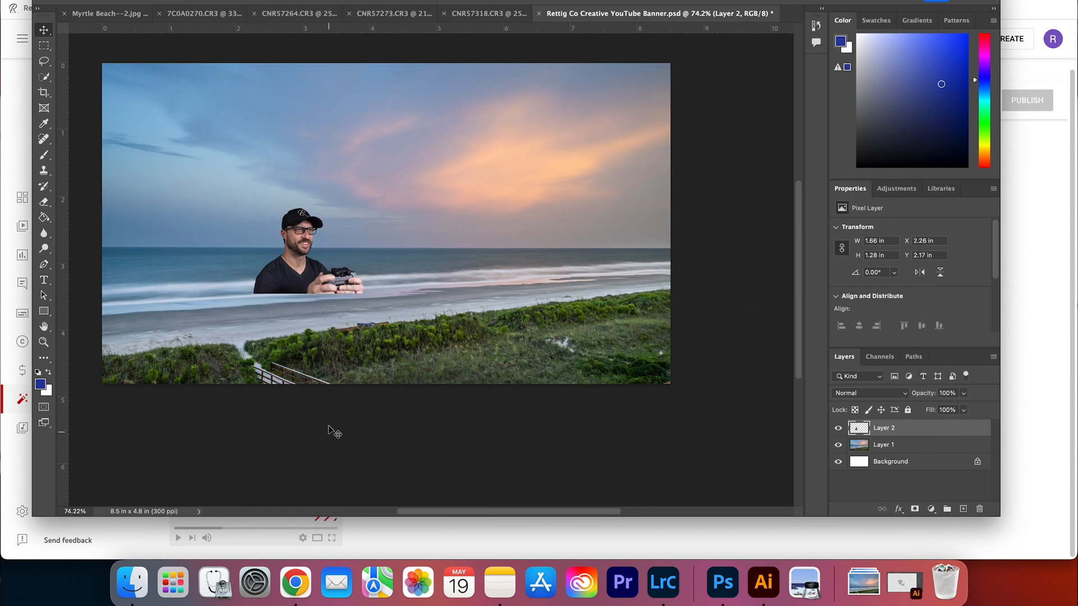
- Switch to YouTube Studio in Chrome and upload Rettig Co Creative YouTube Banner.jpg from the Desktop as the channel's banner image
click(296, 584)
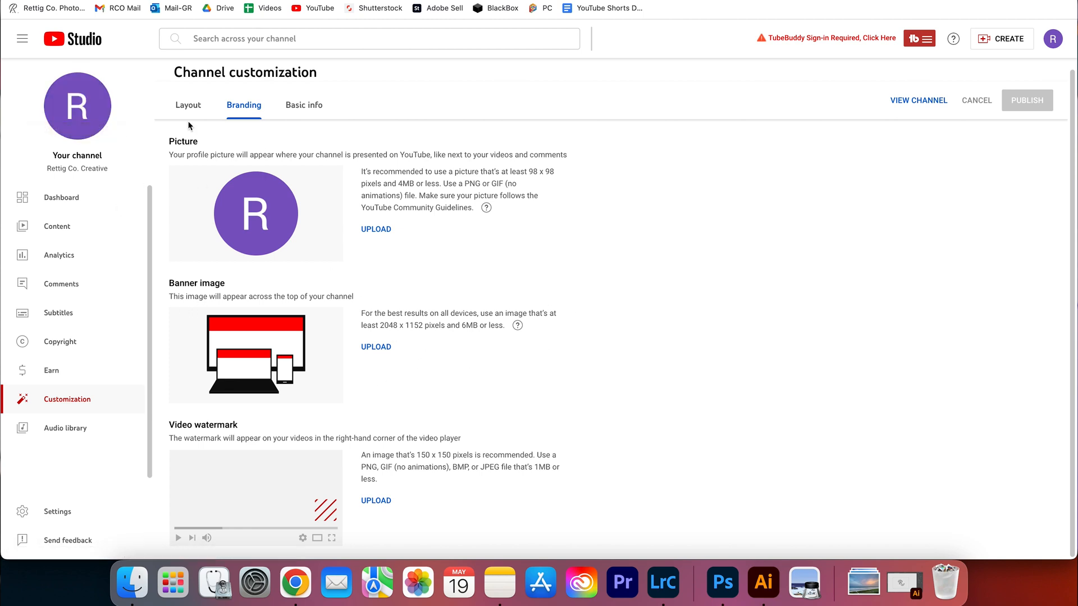
click(377, 348)
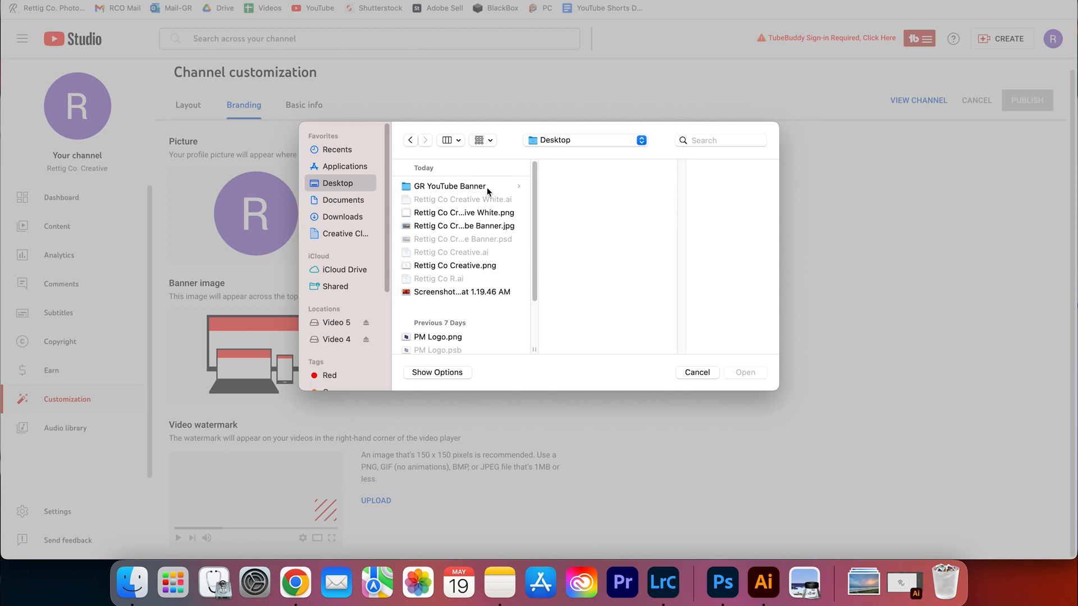
click(488, 224)
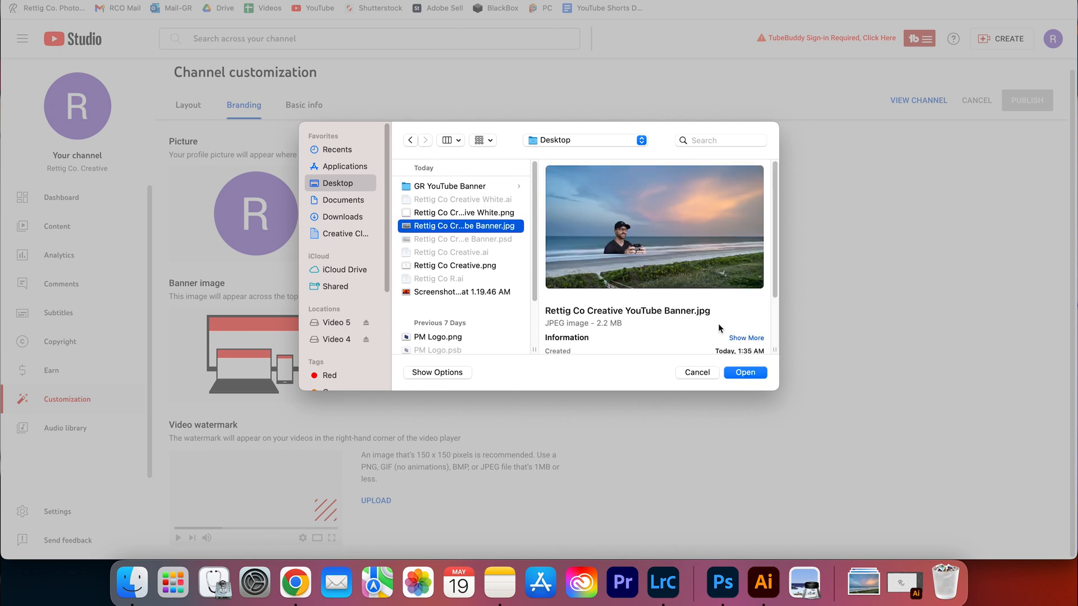
click(753, 373)
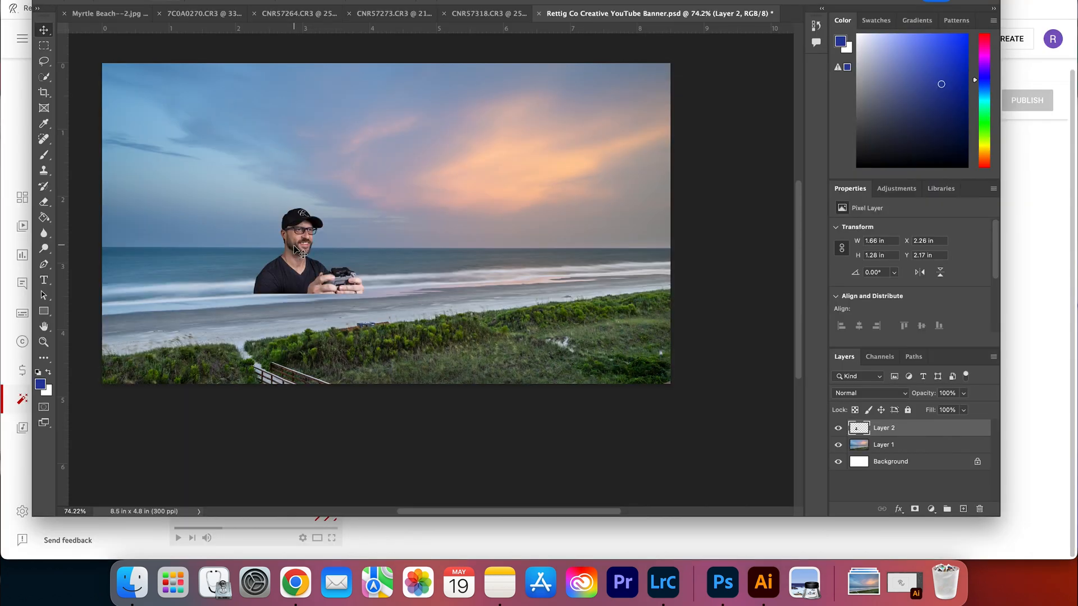
- Back in Photoshop, scale the man's layer down to about 1.2 × 0.93 in and keep him over the sea
click(301, 249)
drag(365, 293, 334, 271)
drag(294, 238, 293, 252)
key(Return)
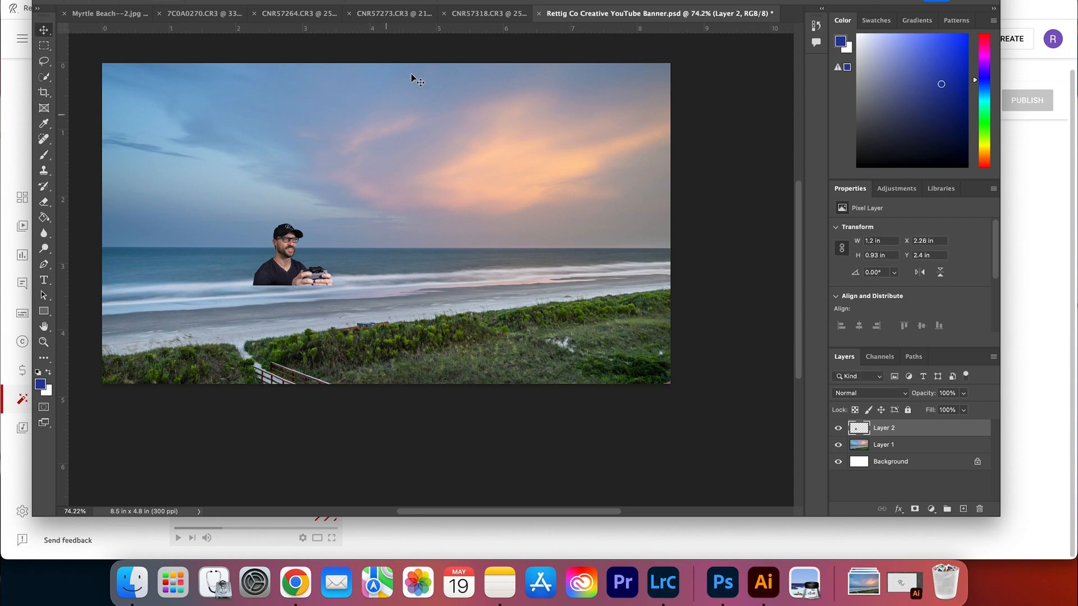
- Open the drone photo CNR57264.CR3 and automatically select its subject
click(474, 12)
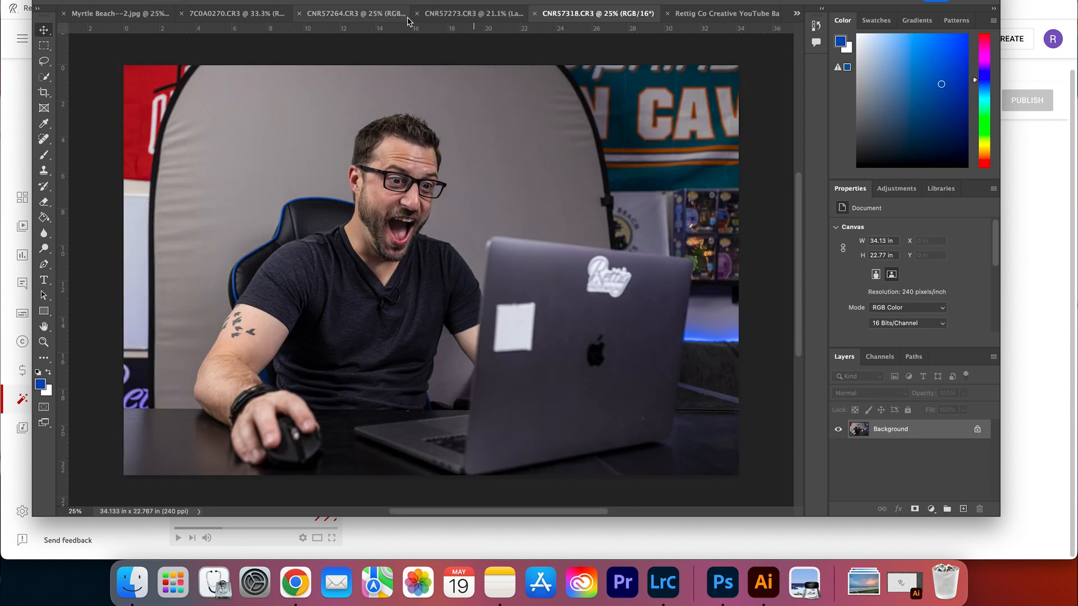
click(360, 13)
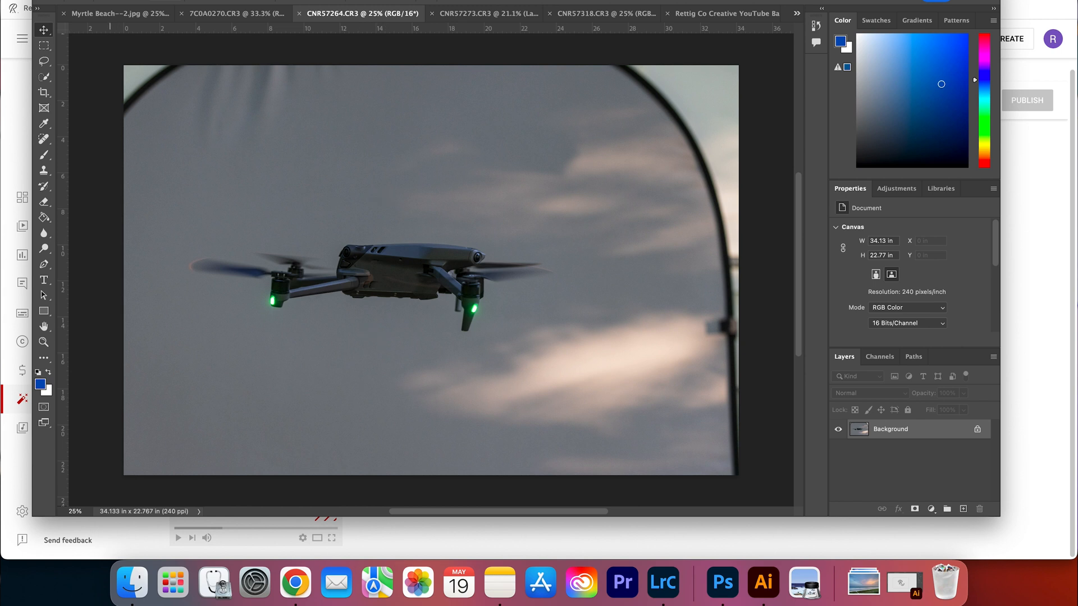
click(241, 0)
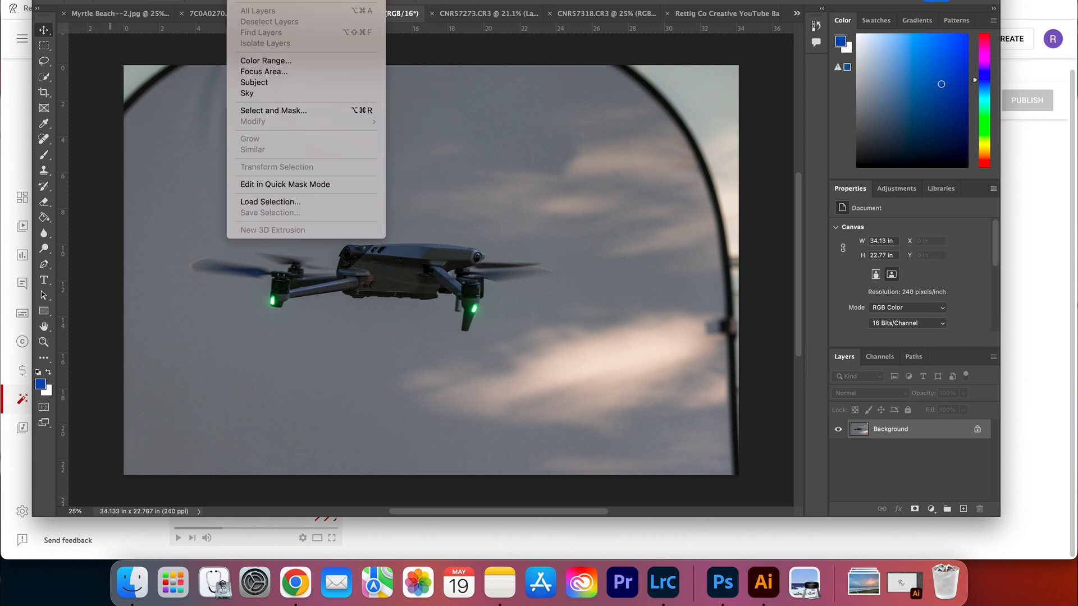
click(255, 81)
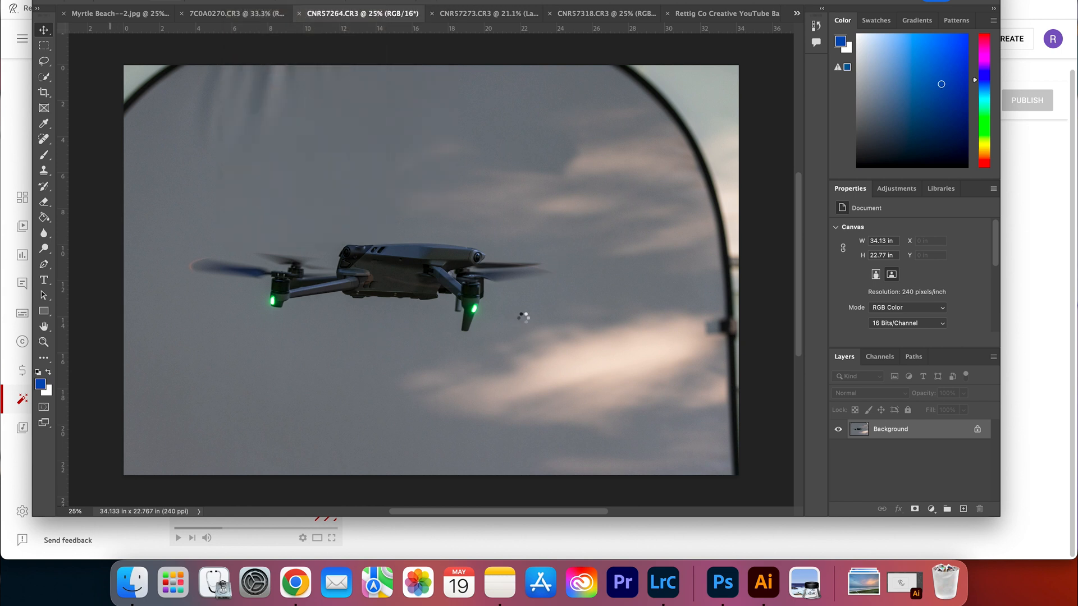
- Copy the selected drone to a new layer and hide the Background layer
scroll(303, 286, up, 3)
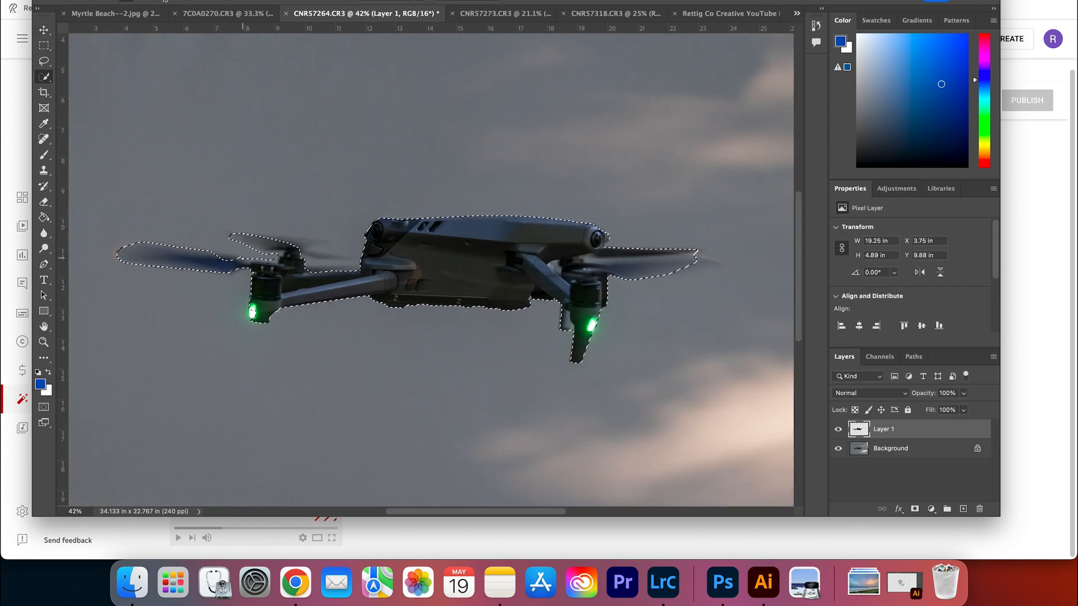
key(super+j)
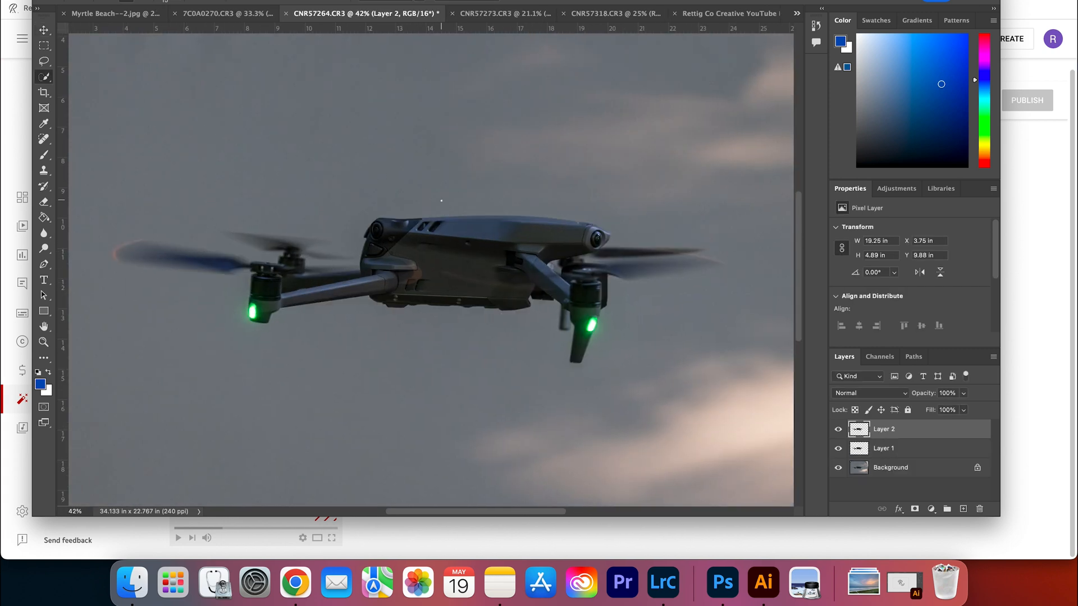
click(838, 468)
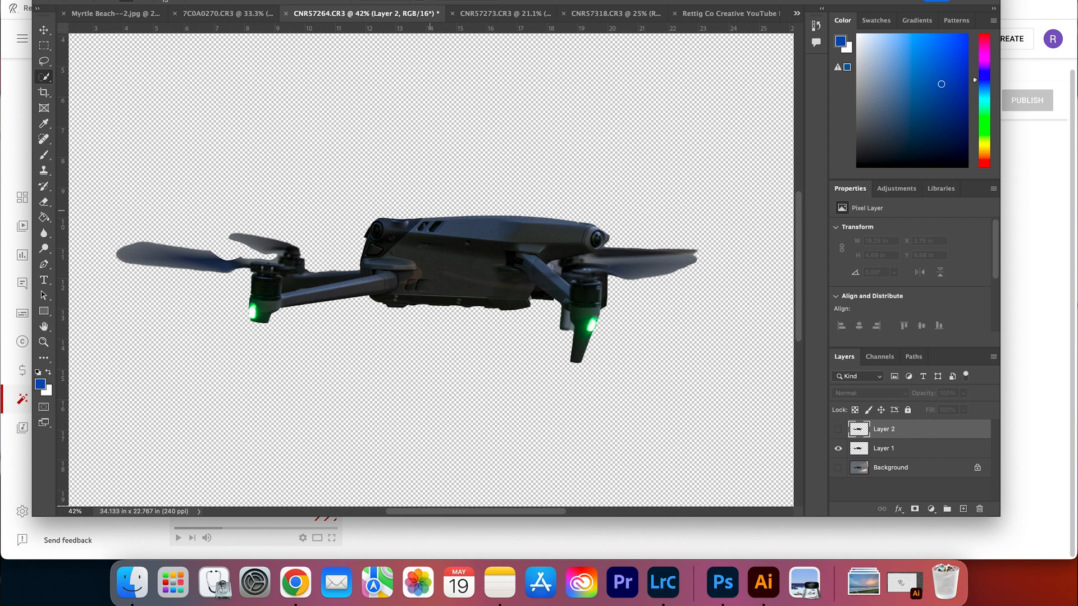
- Move the cut-out drone layer into the Rettig Co Creative YouTube Banner document and accept the bit depth conversion
key(v)
drag(486, 259, 534, 3)
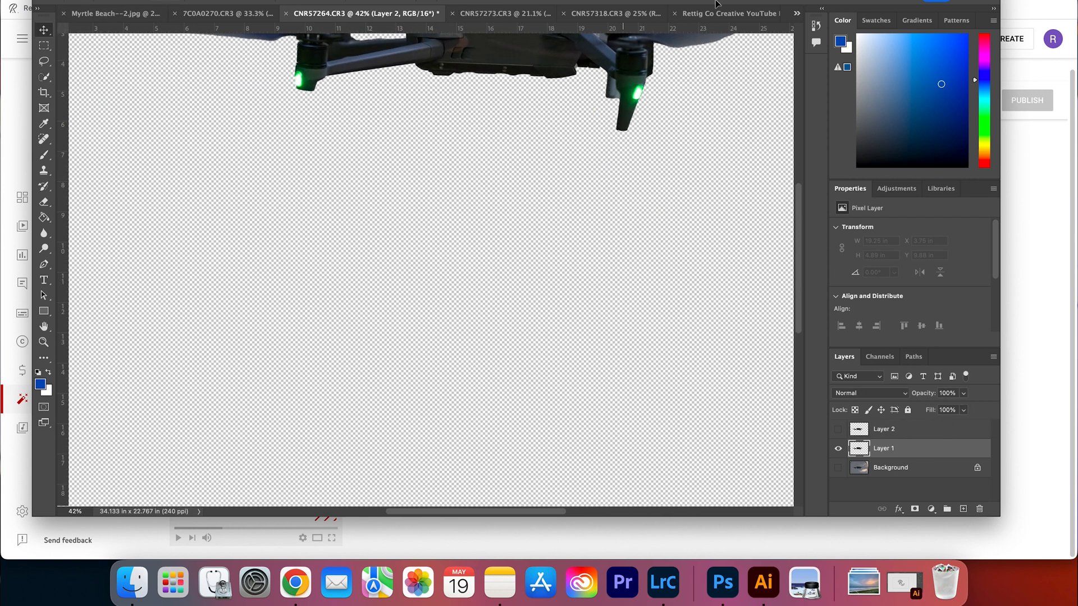
drag(718, 15, 450, 241)
drag(337, 251, 348, 255)
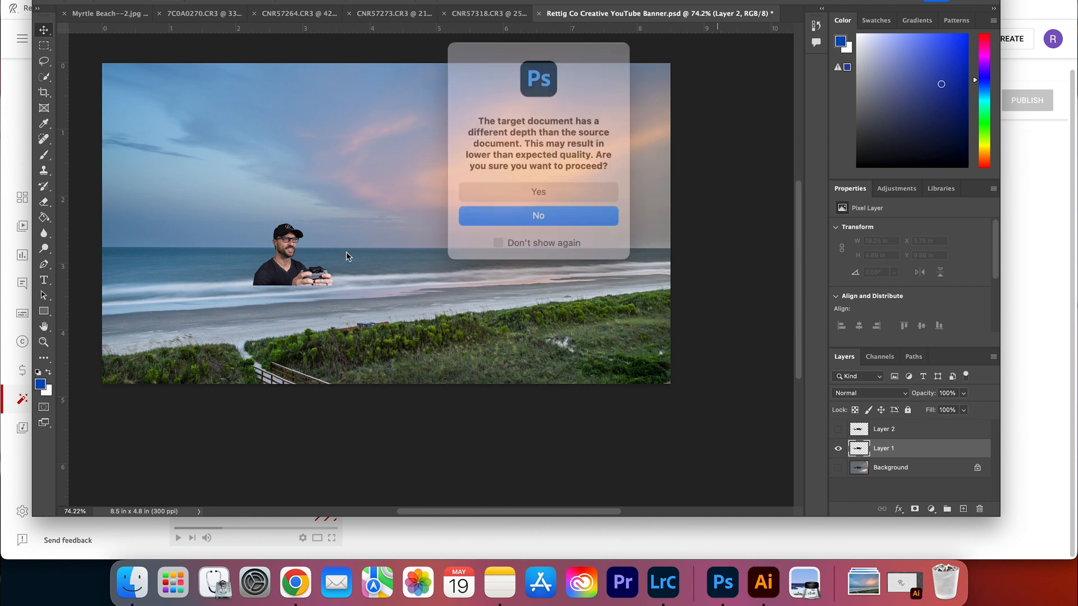
click(558, 185)
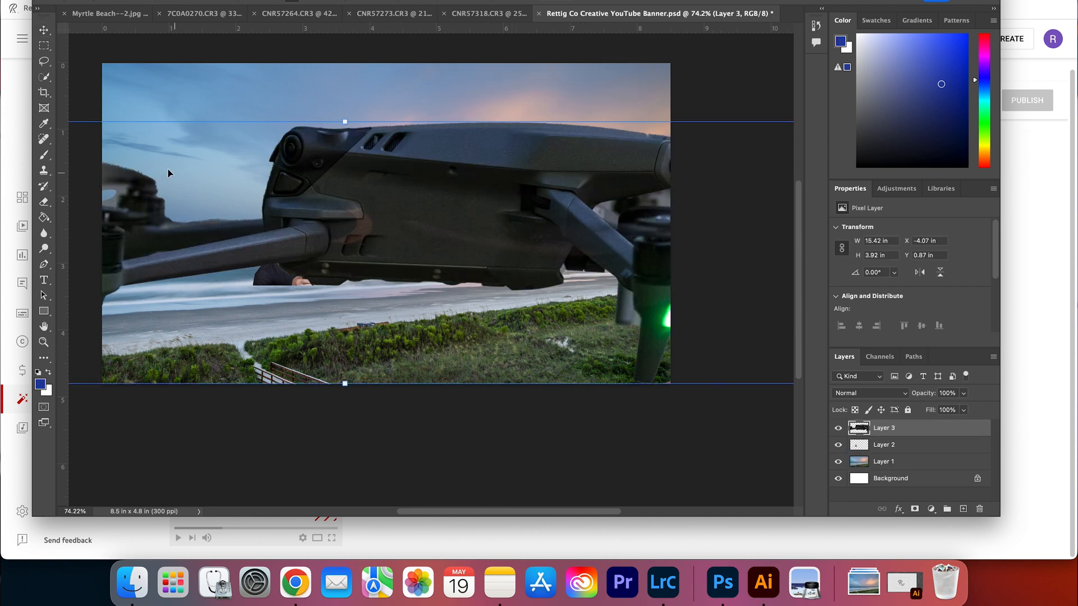
- Scale the drone layer down to about 0.92 × 0.23 in and place it beside the man holding the controller
drag(238, 173, 539, 206)
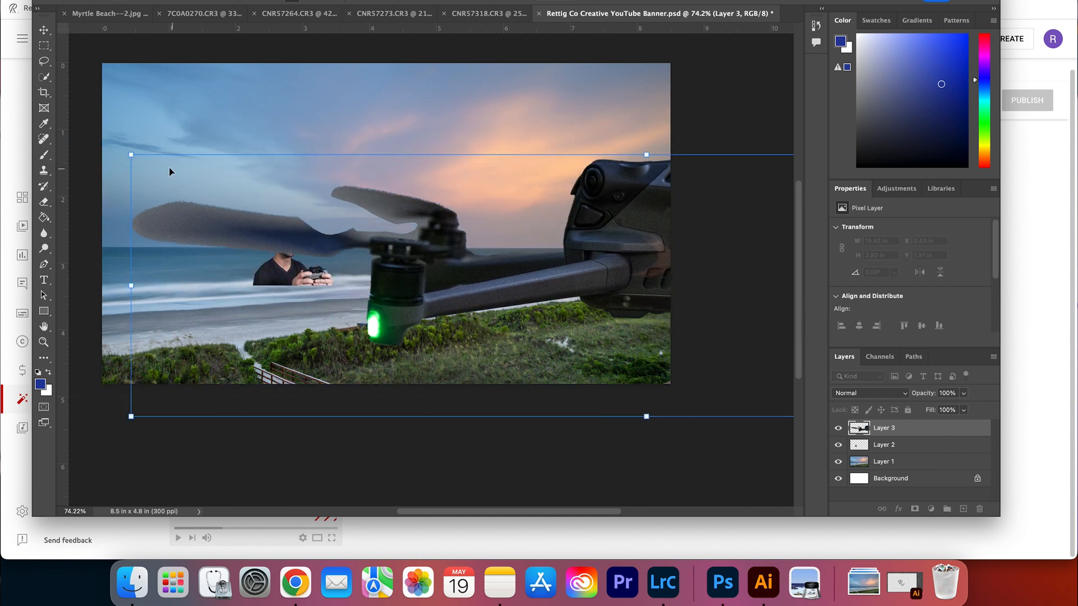
drag(129, 155, 206, 203)
drag(162, 142, 341, 241)
key(Return)
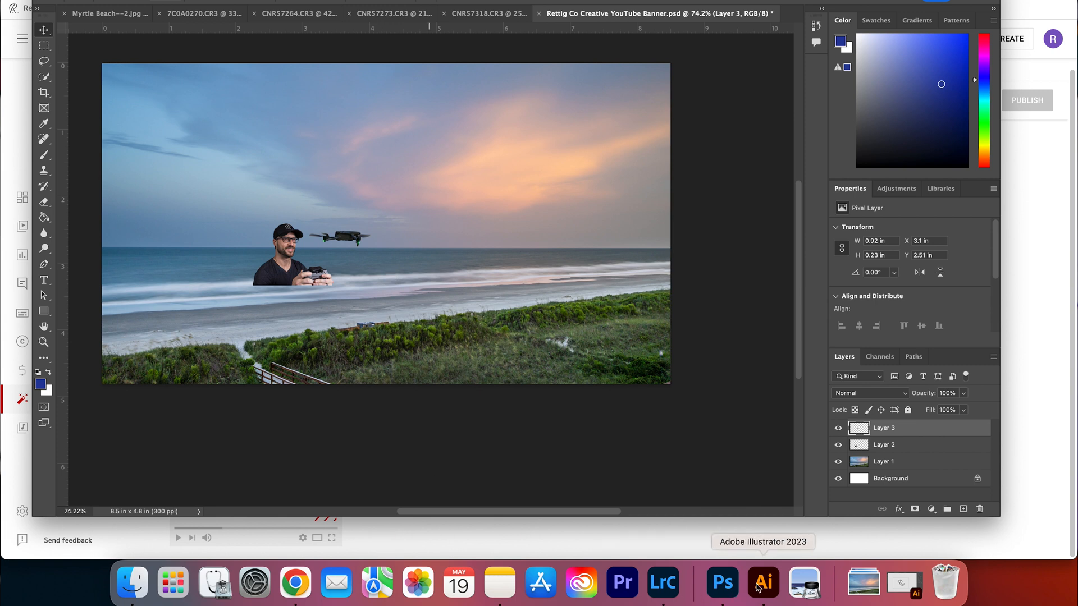
- Open the photo 7C0A0270.CR3 of the man holding a camera and automatically select its subject
click(507, 15)
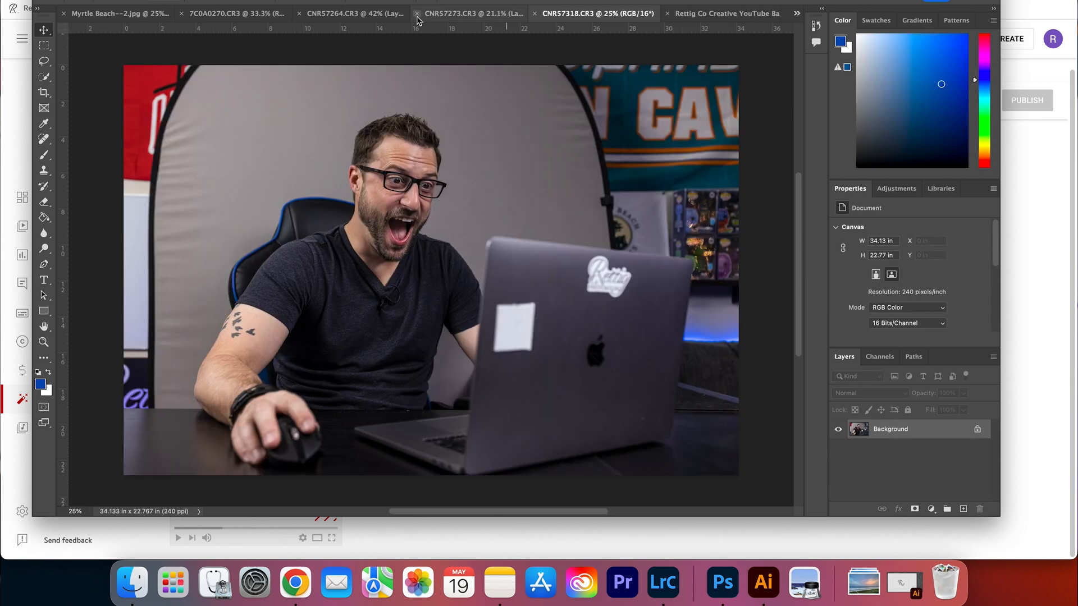
click(371, 16)
click(221, 15)
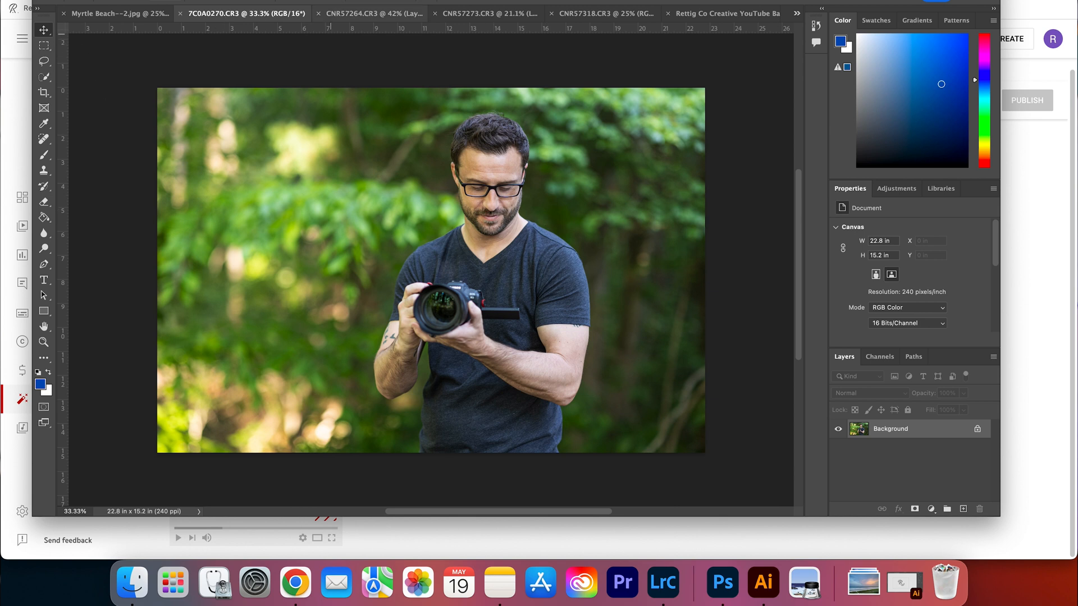
click(303, 0)
mouse_move(241, 0)
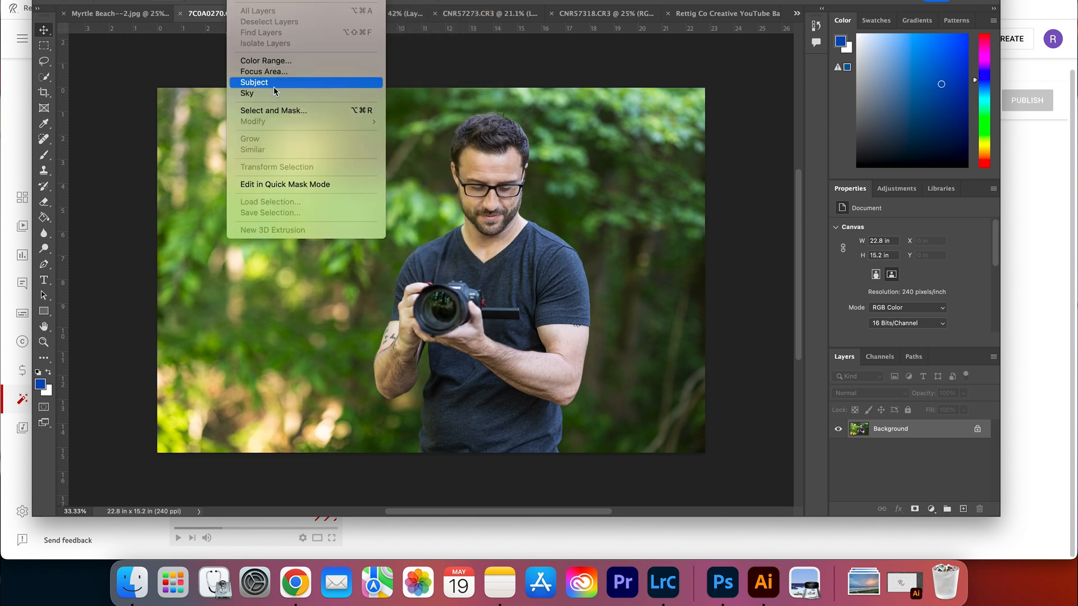
click(256, 82)
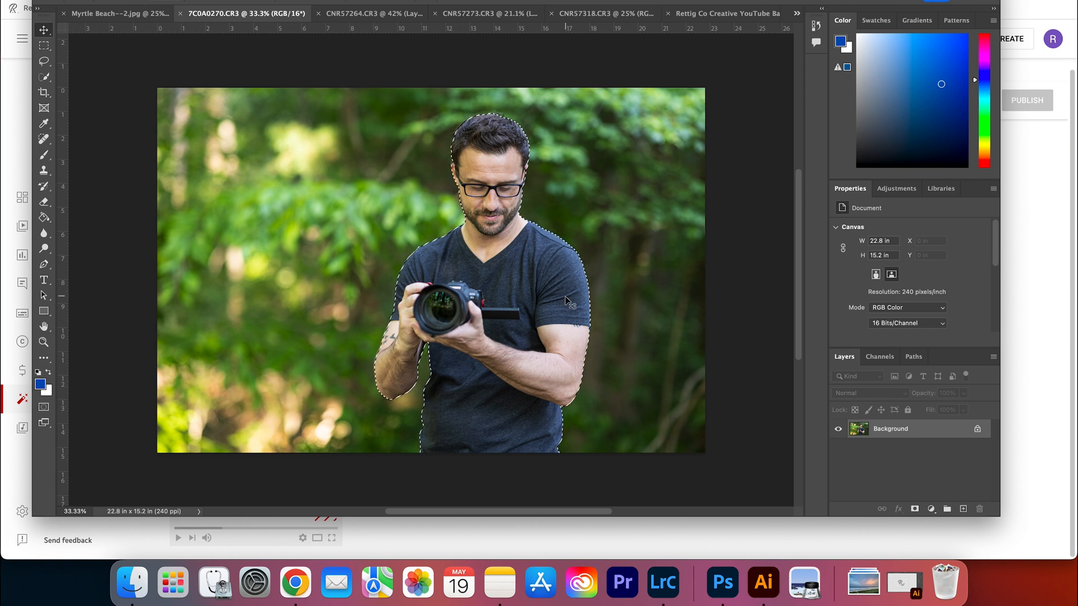
- Isolate the selected man on a new layer with Background hidden and move it into the banner document, accepting the bit depth conversion
key(super+j)
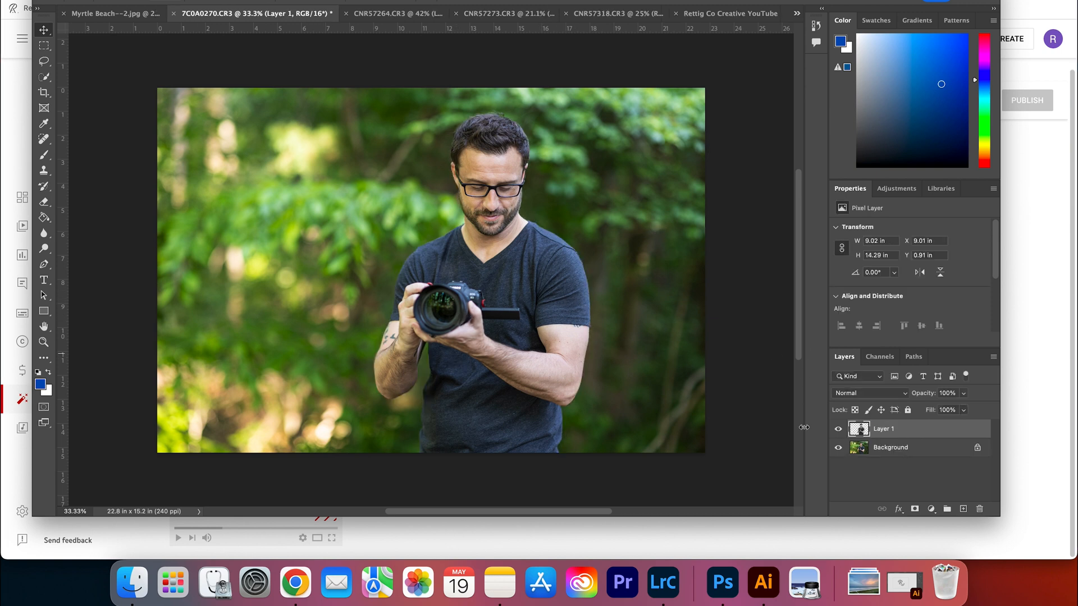
click(839, 449)
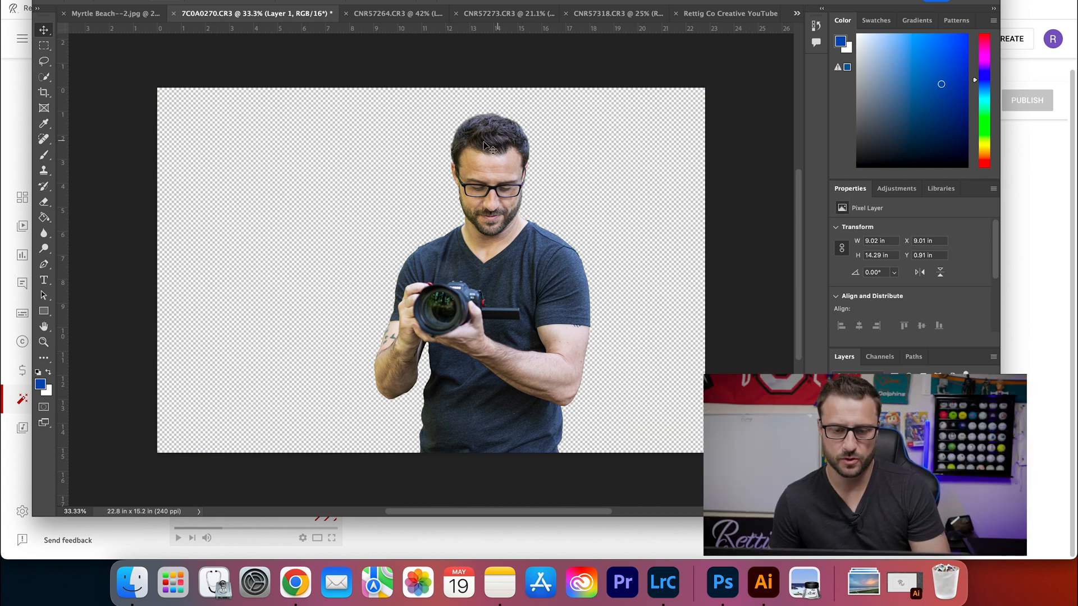
drag(556, 279, 438, 265)
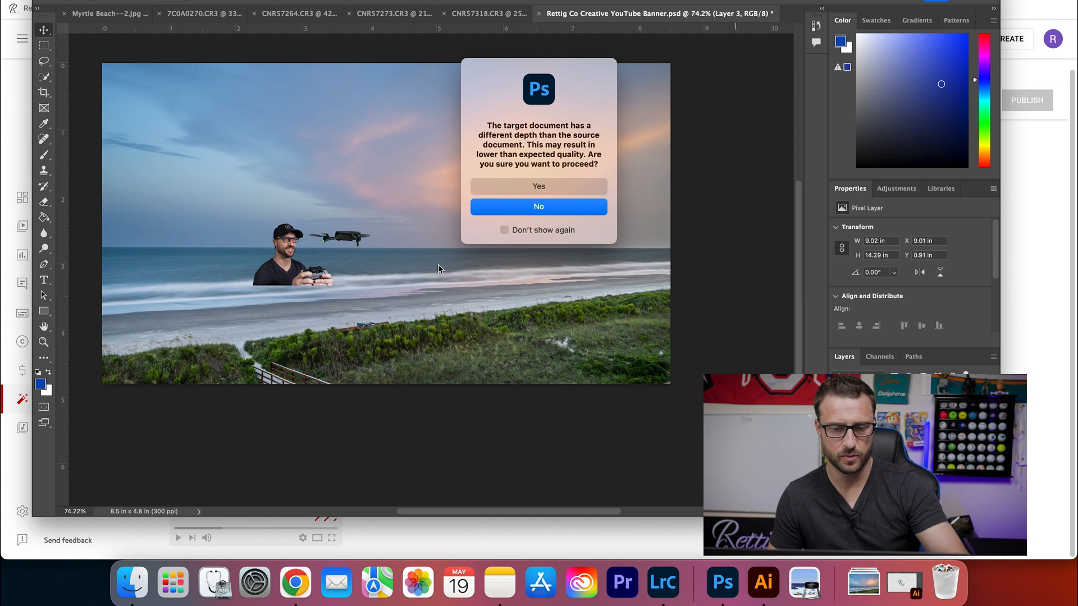
click(538, 186)
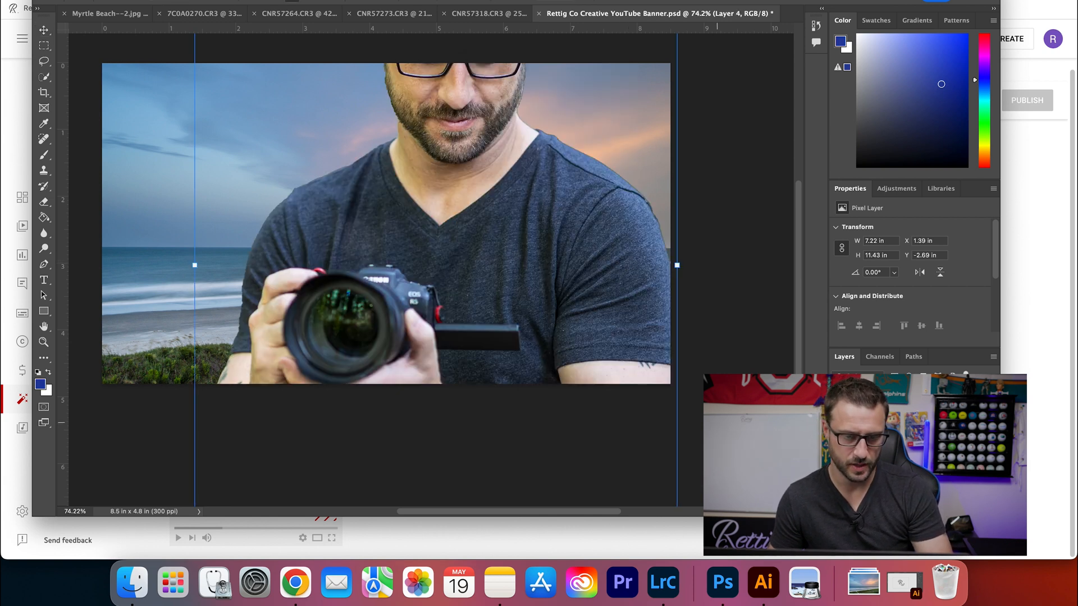
- Scale the man with the camera down to about 0.73 × 1.16 in and place him over the sea, opposite the drone operator
key(super+0)
drag(558, 65, 334, 372)
drag(325, 428, 425, 251)
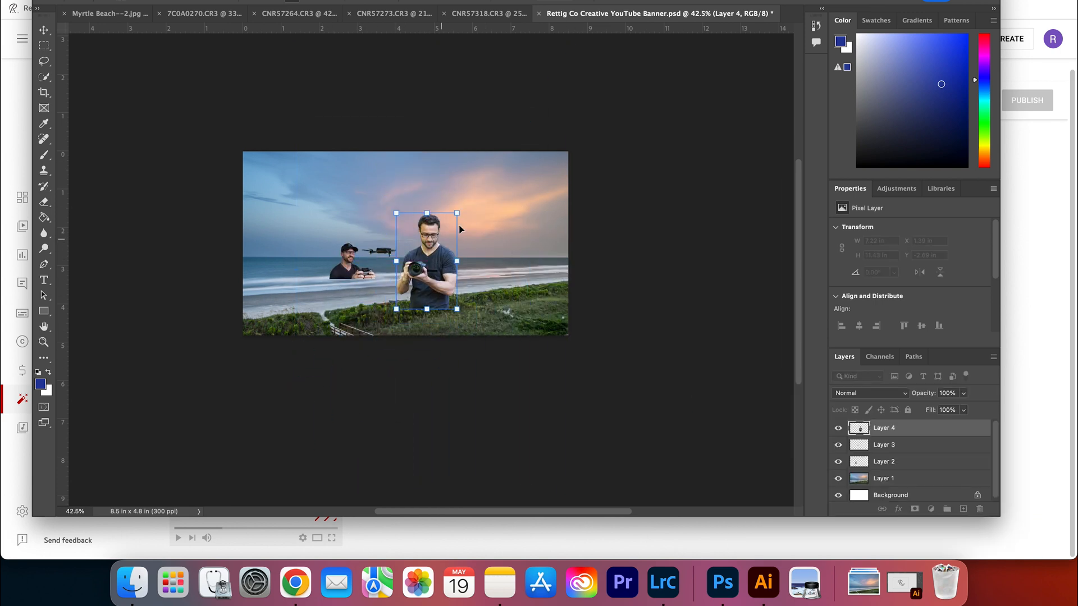
drag(457, 209, 475, 269)
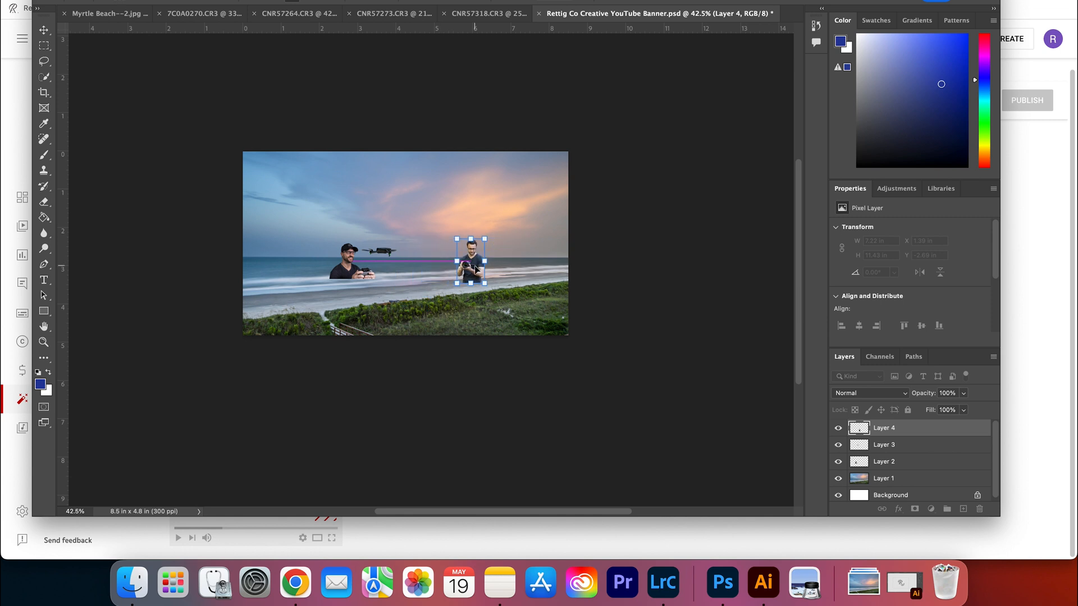
click(644, 0)
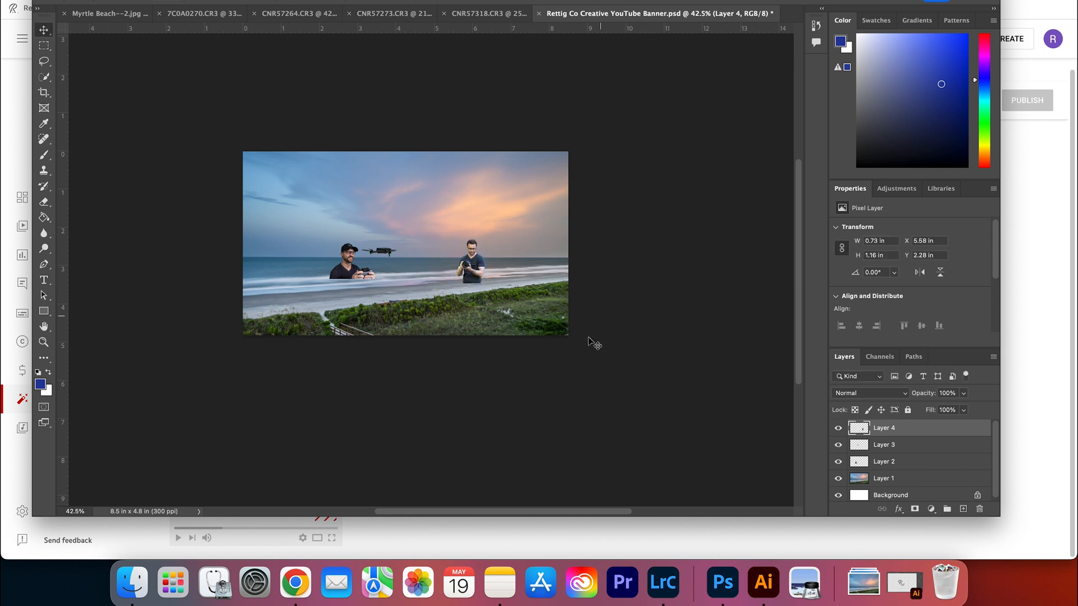
- Place the logo file Rettig Co Creative.png from the Desktop as an embedded image in the banner
scroll(448, 271, up, 1)
scroll(447, 271, up, 5)
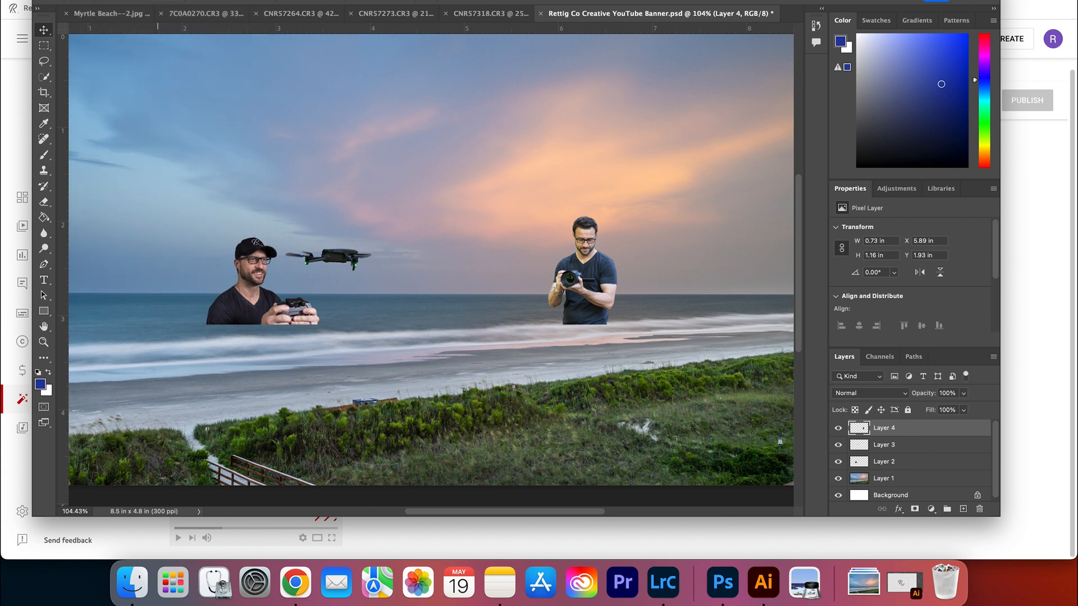
click(90, 0)
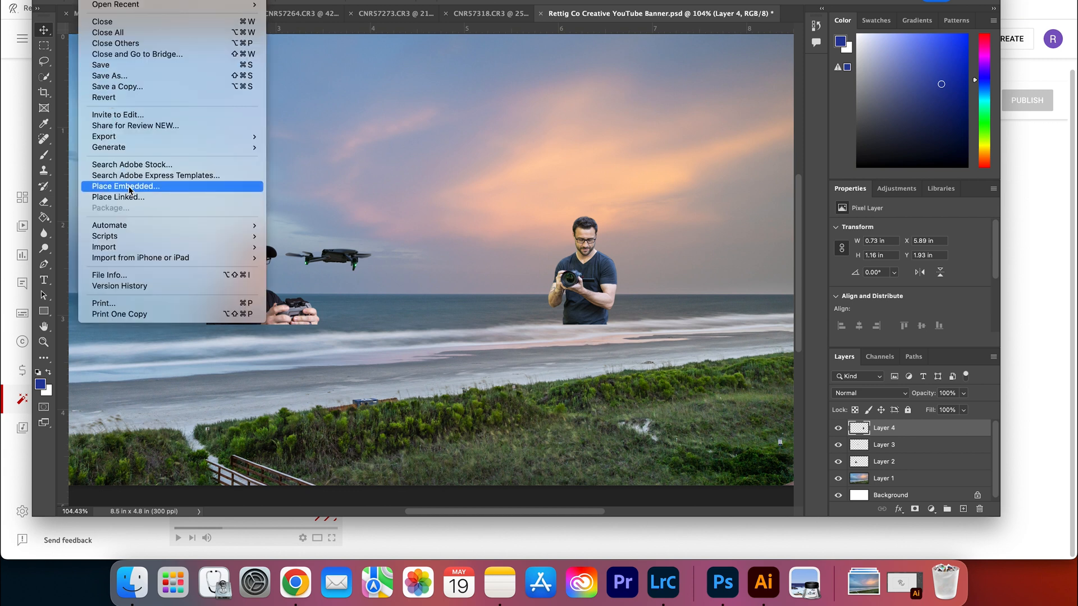
click(129, 187)
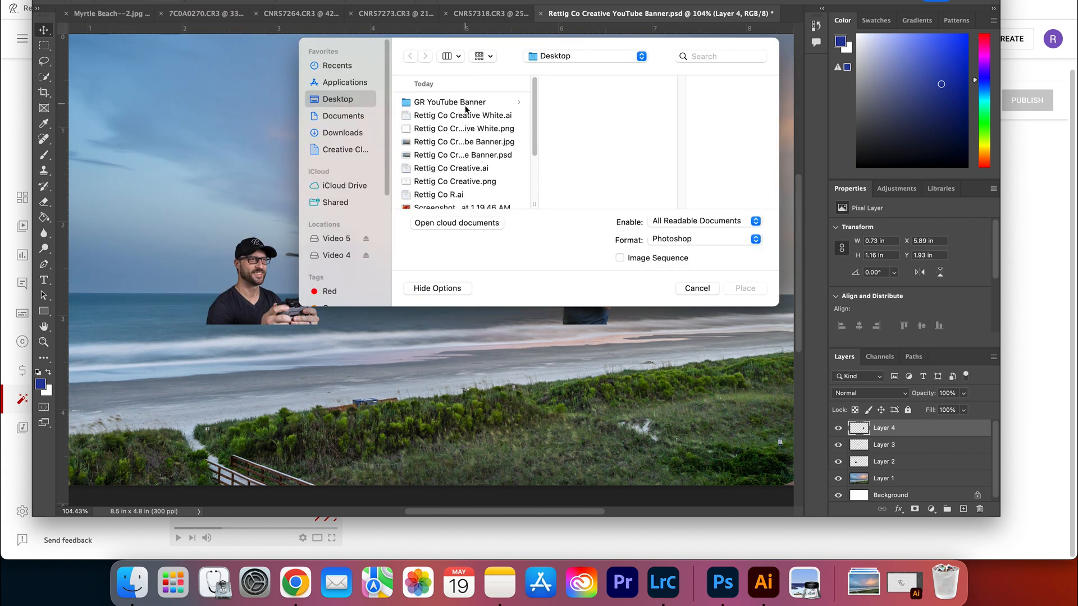
click(471, 142)
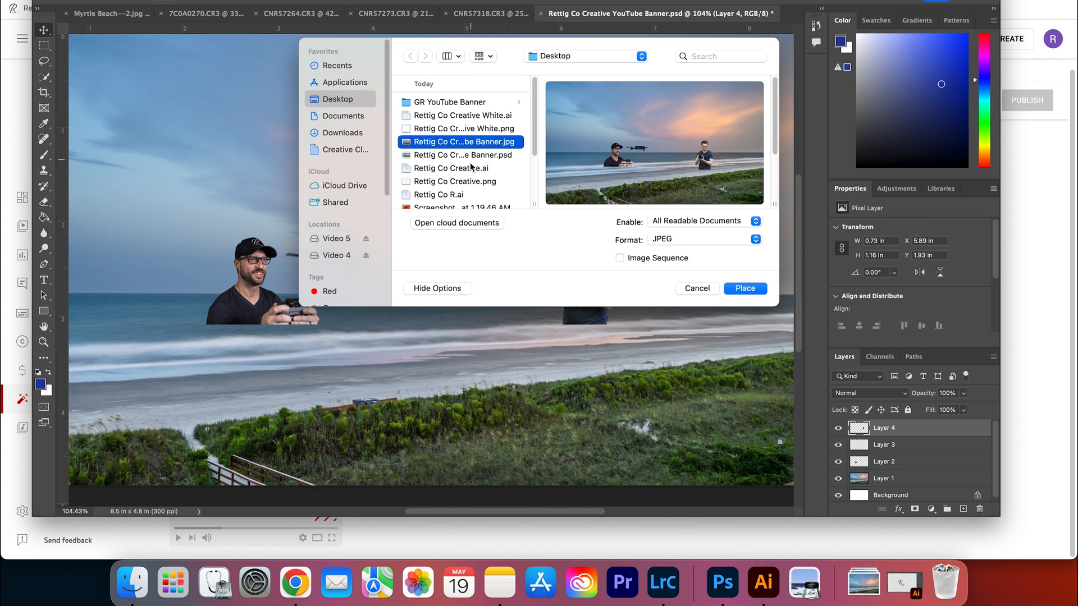
click(466, 182)
click(747, 288)
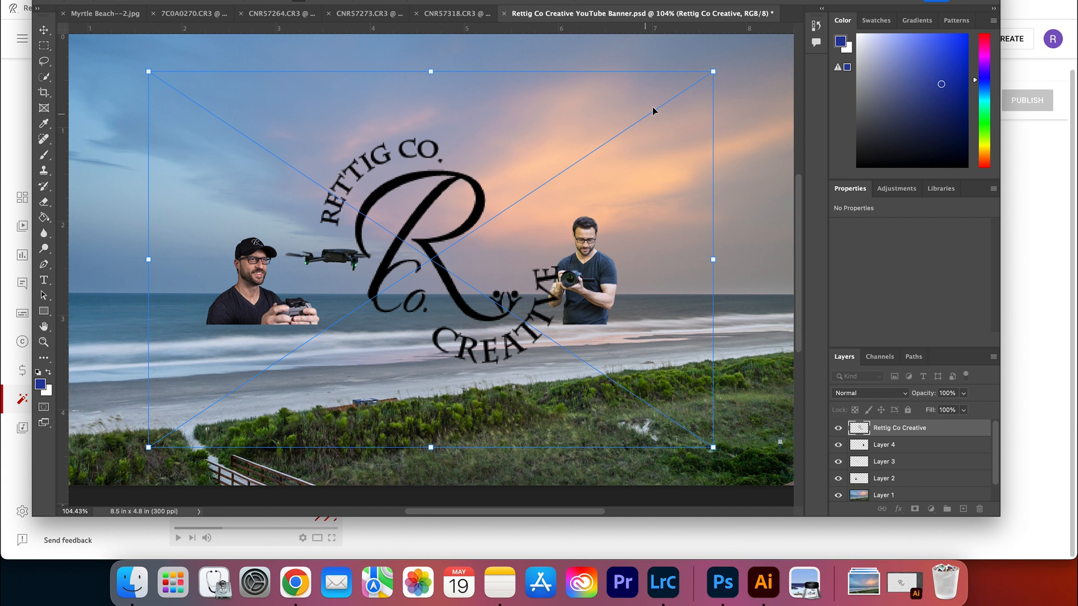
- Scale the placed logo to roughly half its size and position it between the drone and the man with the camera
drag(704, 79, 407, 285)
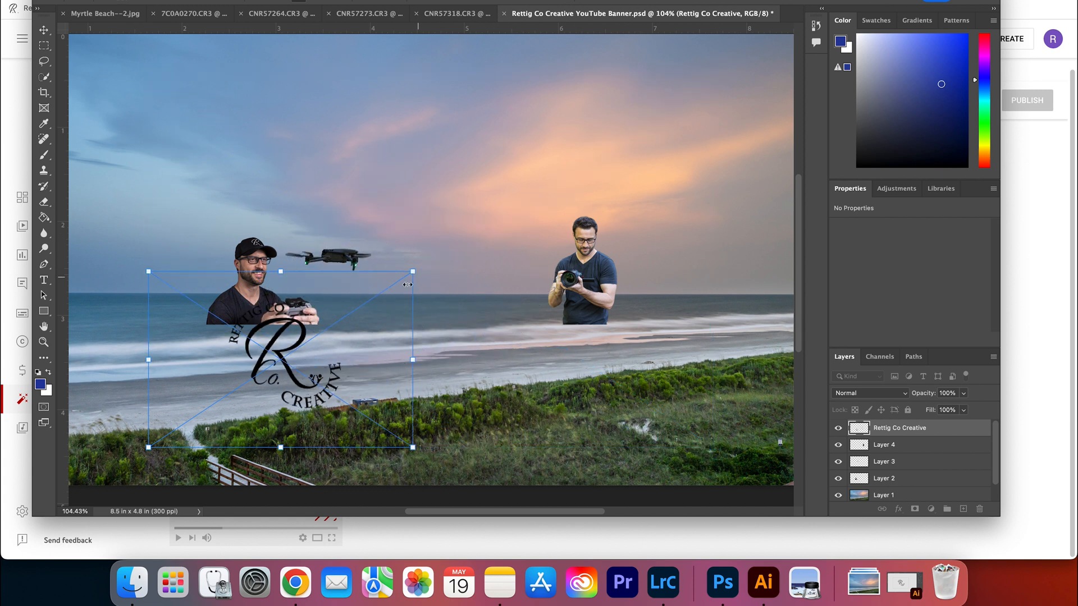
drag(281, 371, 438, 302)
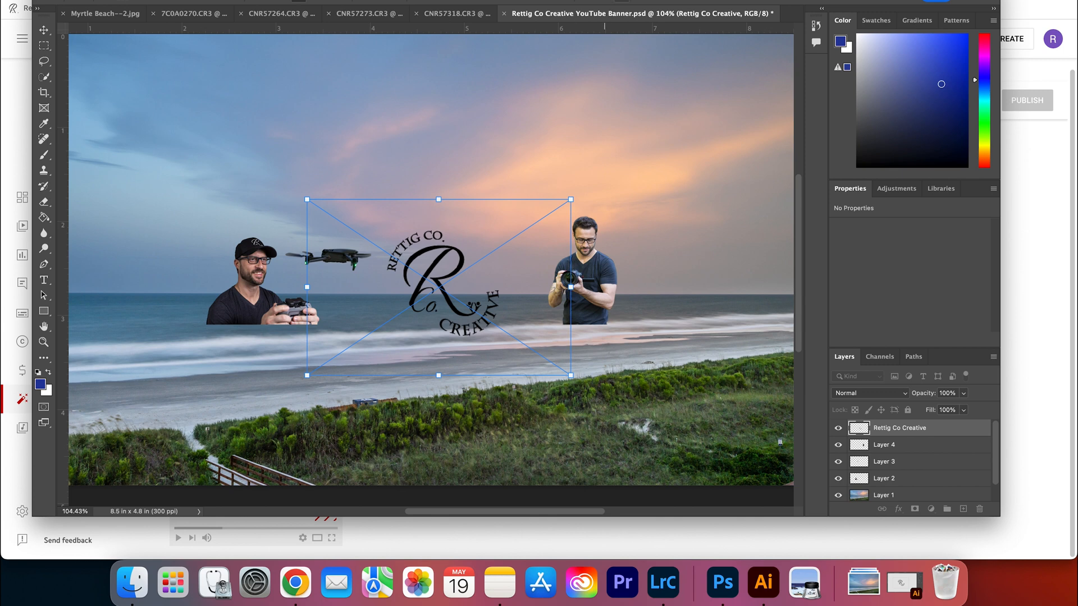
key(Return)
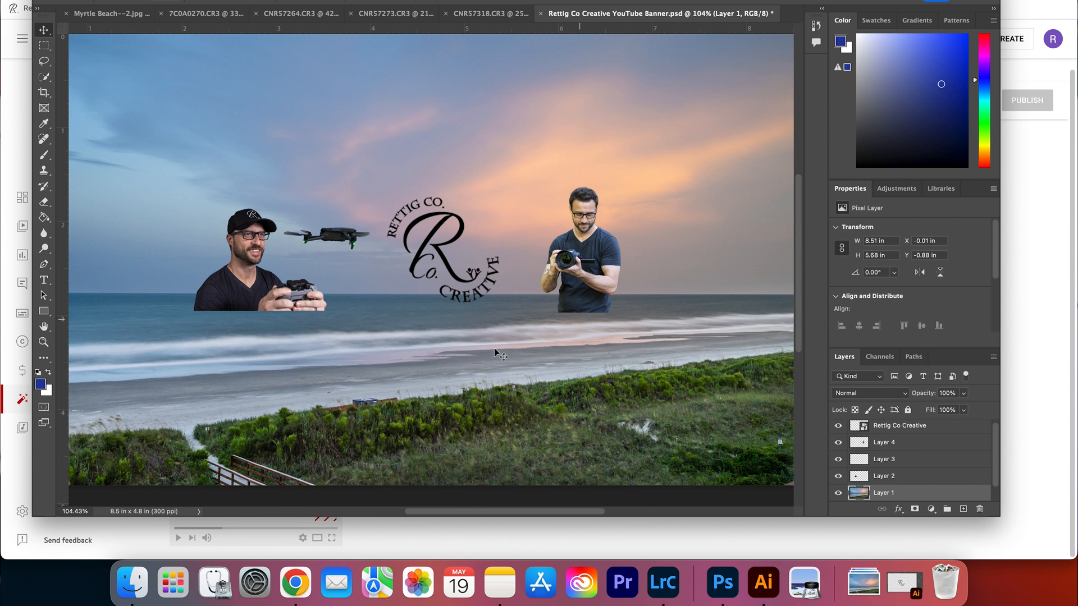
- Add a layer mask to the drone operator's layer and ready a Soft Round brush at 200 px
click(256, 288)
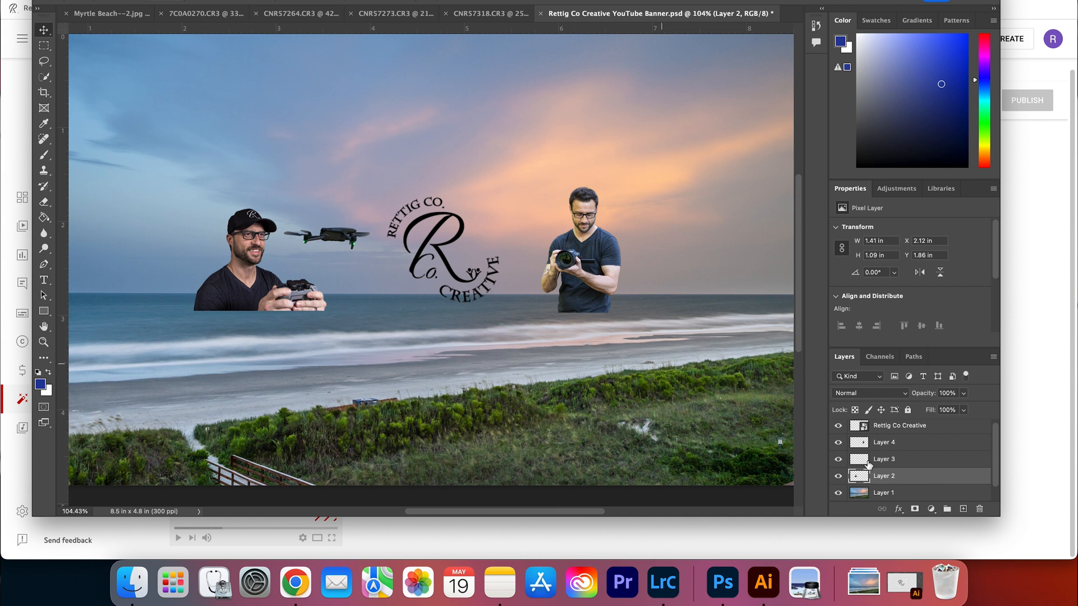
click(915, 509)
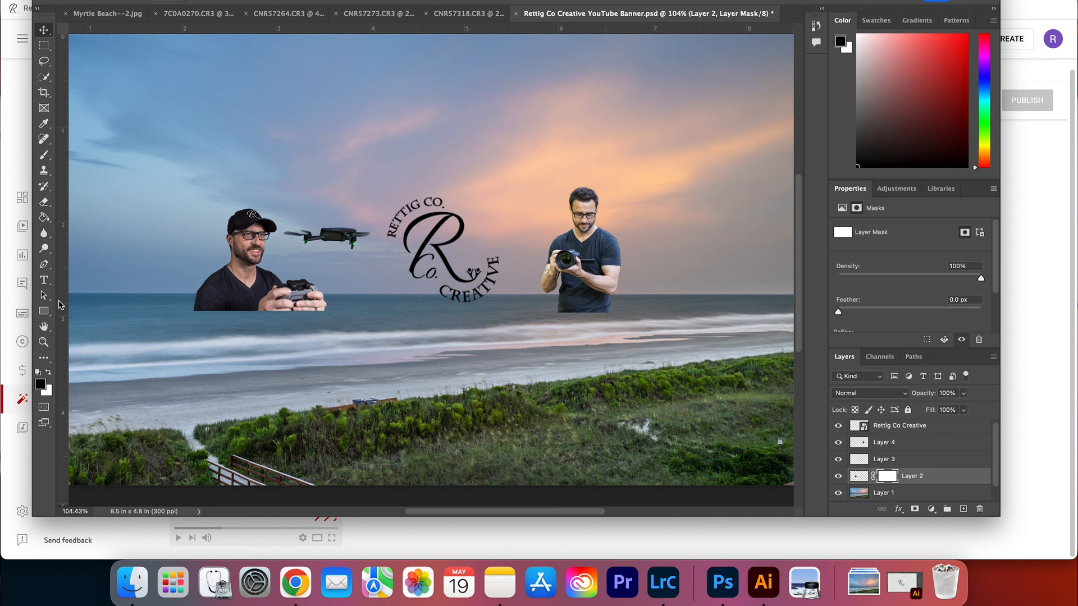
key(b)
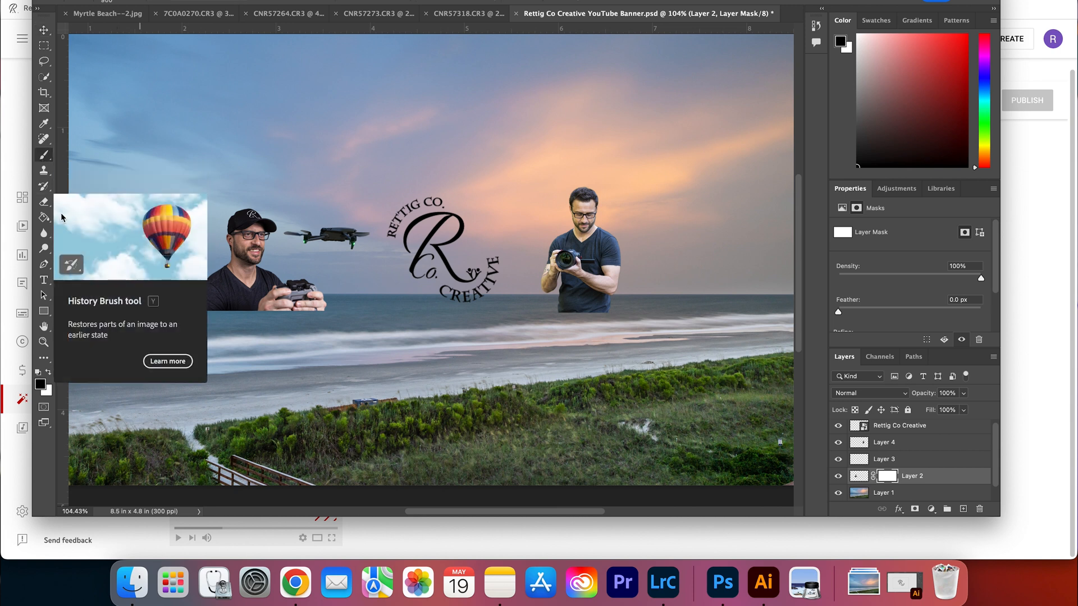
key(bracketright)
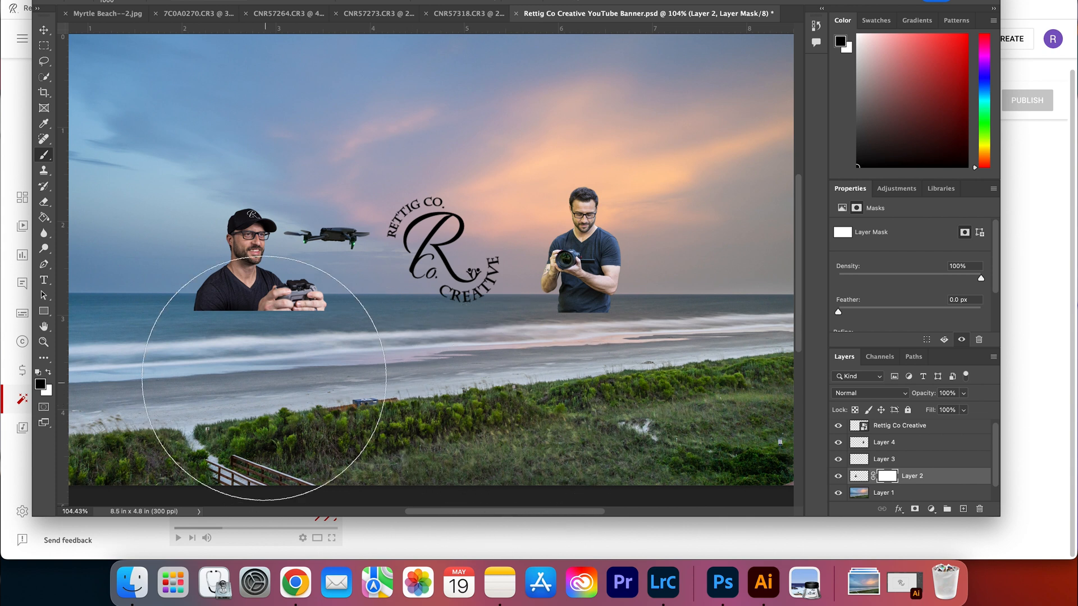
key(bracketleft)
key(bracketleft)
key(bracketleft)
key(bracketleft)
key(bracketleft)
key(bracketleft)
key(bracketleft)
key(bracketleft)
key(bracketleft)
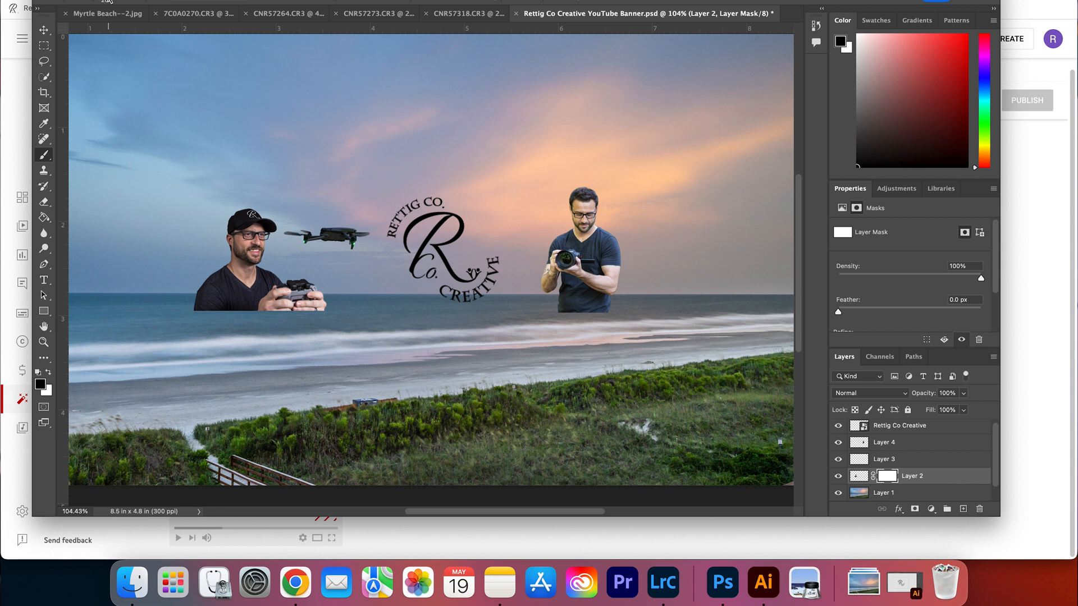
click(109, 1)
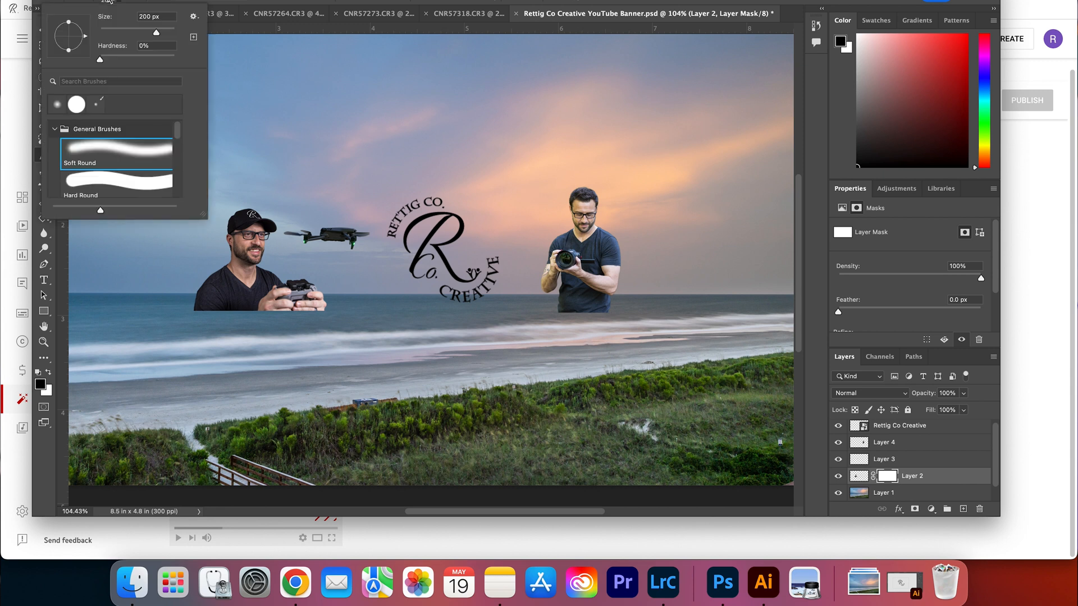
click(110, 0)
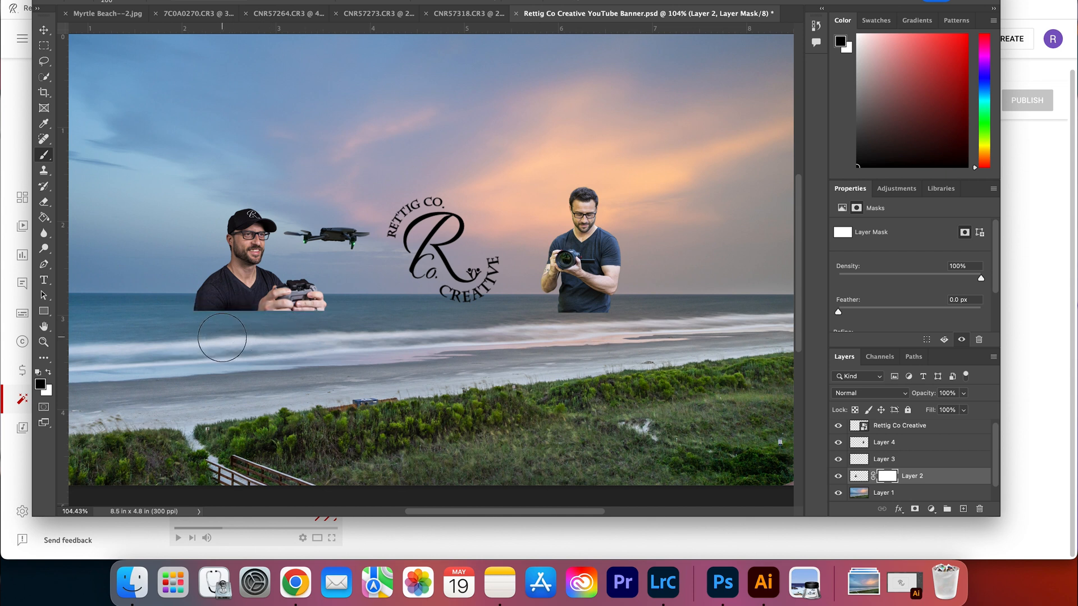
- Paint black on the mask with a smaller brush to fade the drone operator's lower edge into the sea
key(bracketleft)
key(bracketleft)
key(bracketleft)
key(bracketleft)
key(bracketleft)
mouse_move(198, 321)
mouse_down()
mouse_move(331, 319)
mouse_move(188, 319)
mouse_move(352, 322)
mouse_move(332, 321)
mouse_move(342, 311)
mouse_move(223, 336)
mouse_move(180, 316)
mouse_up()
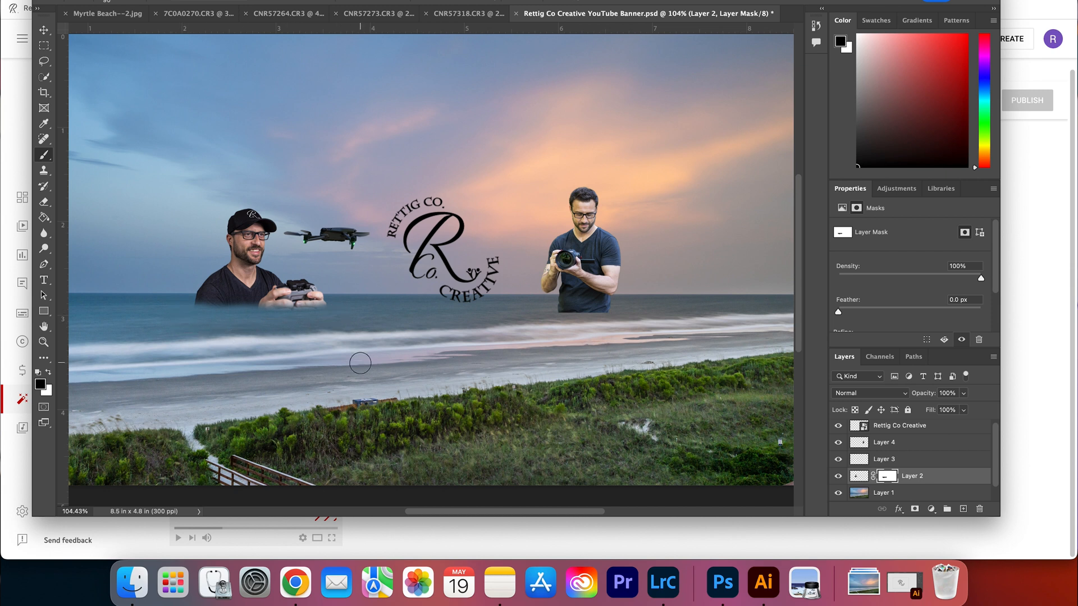
- Add a layer mask to Layer 4, the man holding the camera
click(43, 29)
click(595, 261)
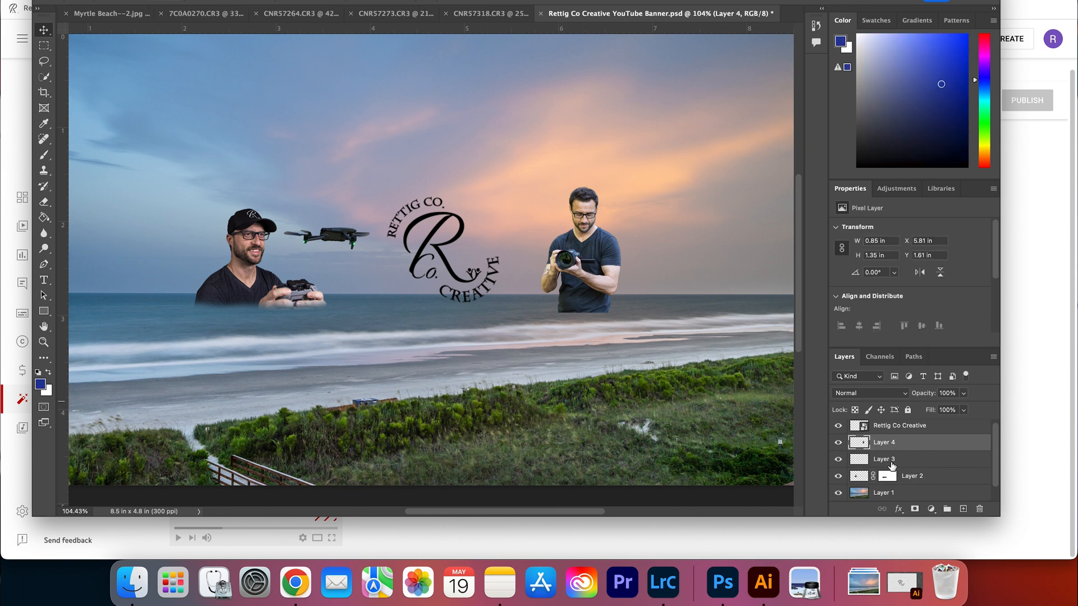
click(915, 510)
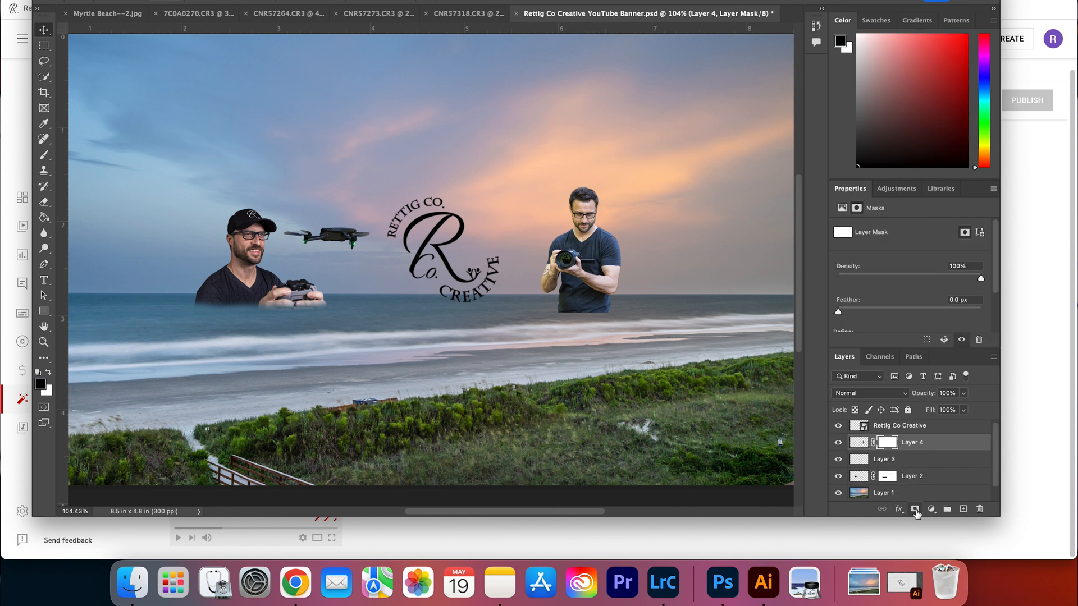
- Brush black onto the Layer 4 mask along the man's cut-off waist to blend him into the sea
click(45, 158)
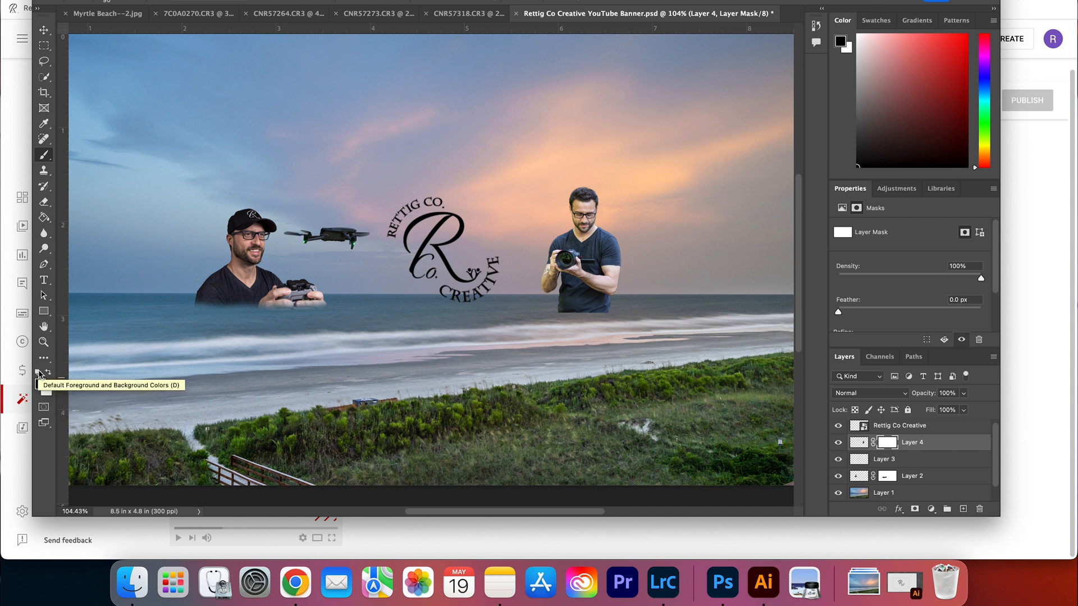
key(x)
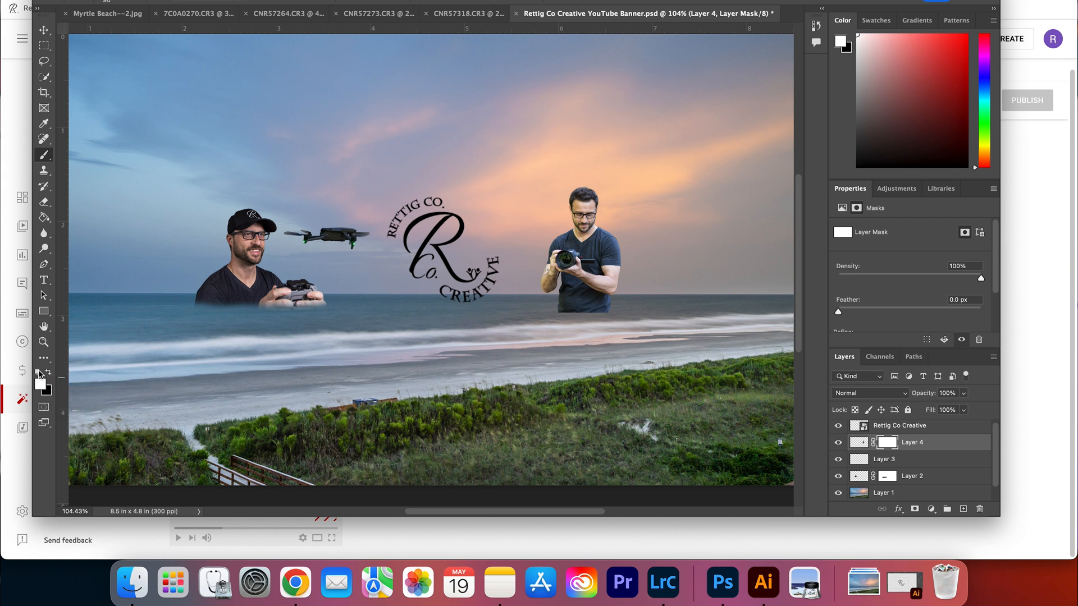
click(51, 374)
mouse_move(550, 322)
mouse_down()
mouse_move(627, 320)
mouse_move(517, 316)
mouse_move(643, 319)
mouse_move(507, 324)
mouse_move(640, 324)
mouse_move(557, 329)
mouse_move(638, 325)
mouse_up()
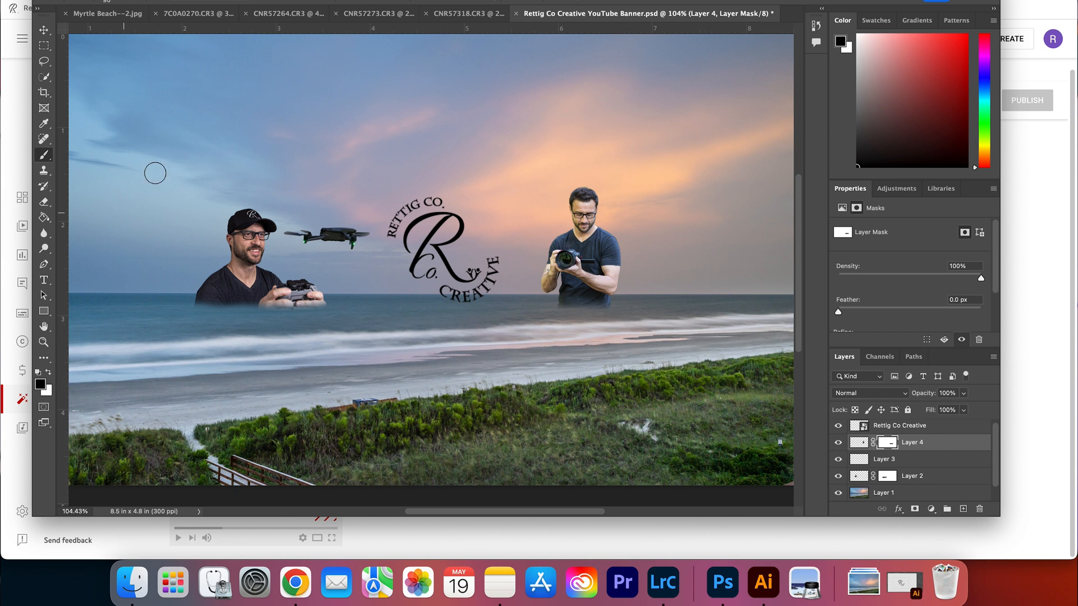
click(44, 29)
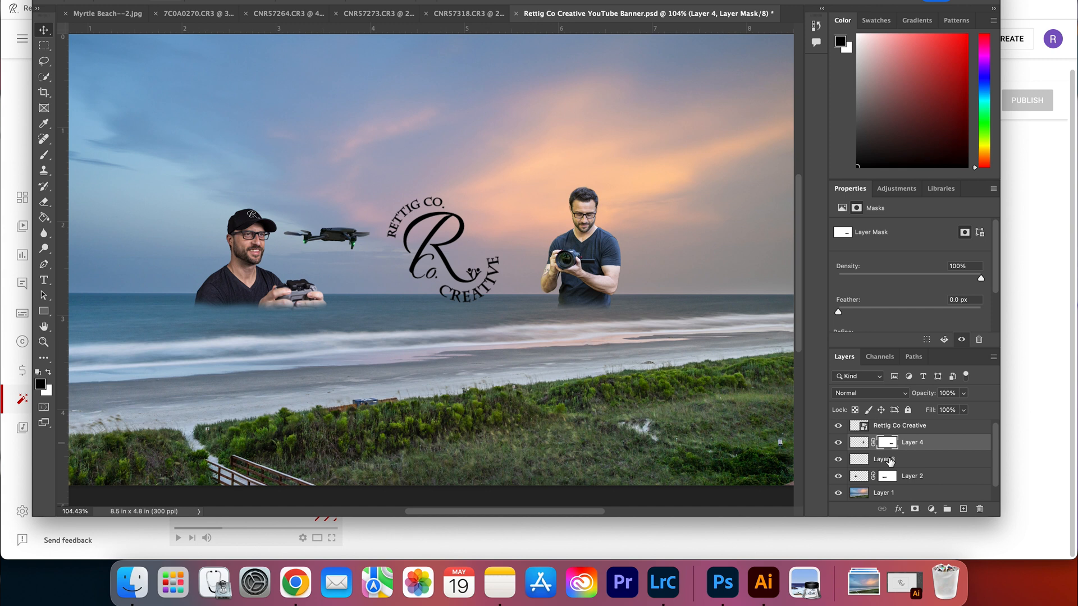
- Add an Outer Glow to Layer 4, the man holding the camera, in near-white fdfcfc with 3% spread
click(899, 509)
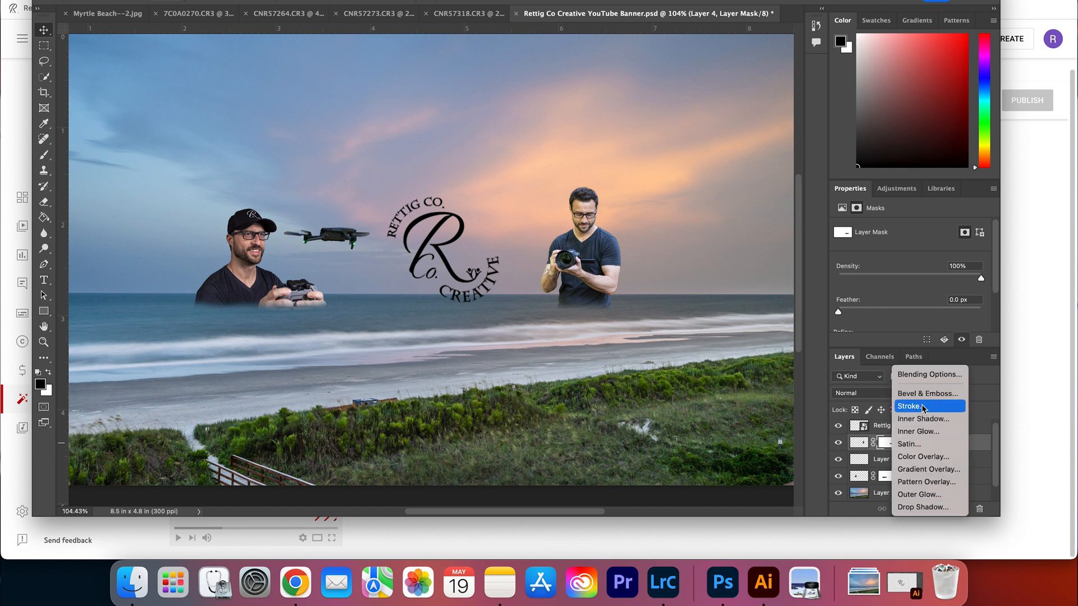
click(936, 496)
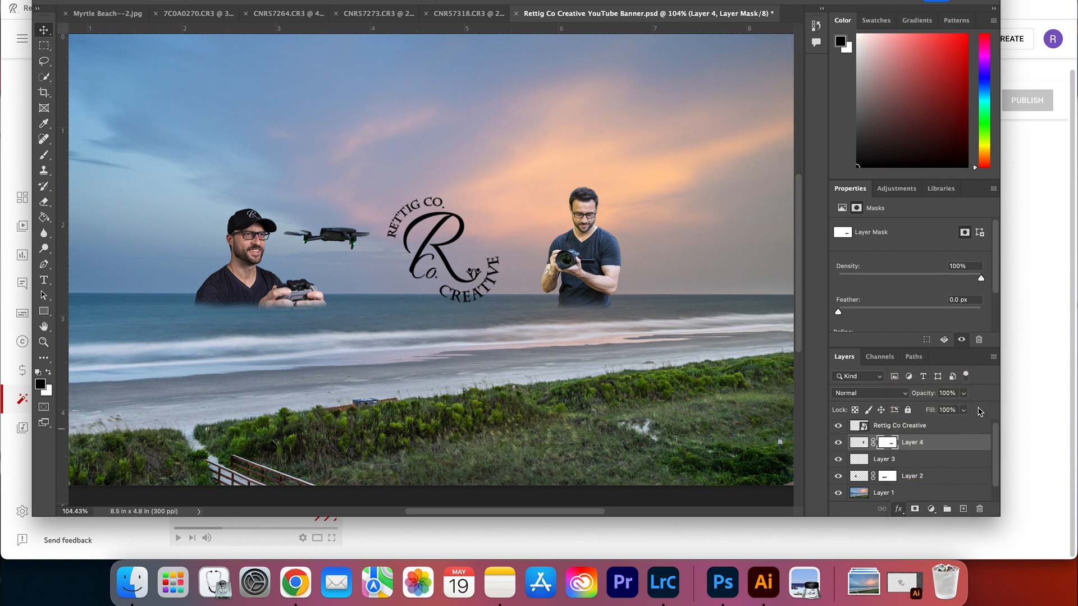
drag(853, 132, 308, 89)
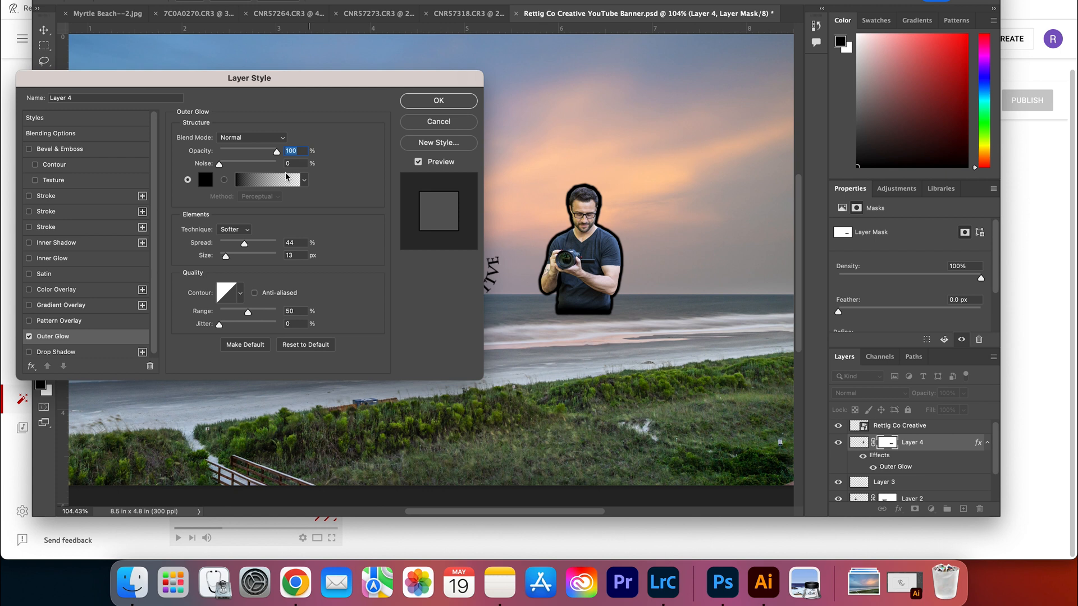
click(207, 181)
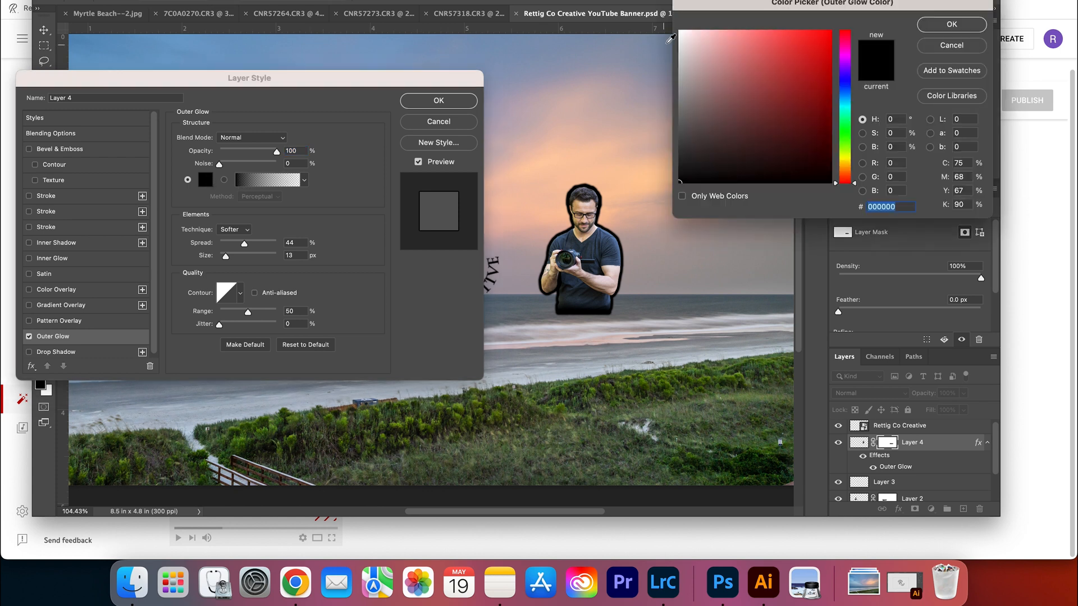
click(681, 32)
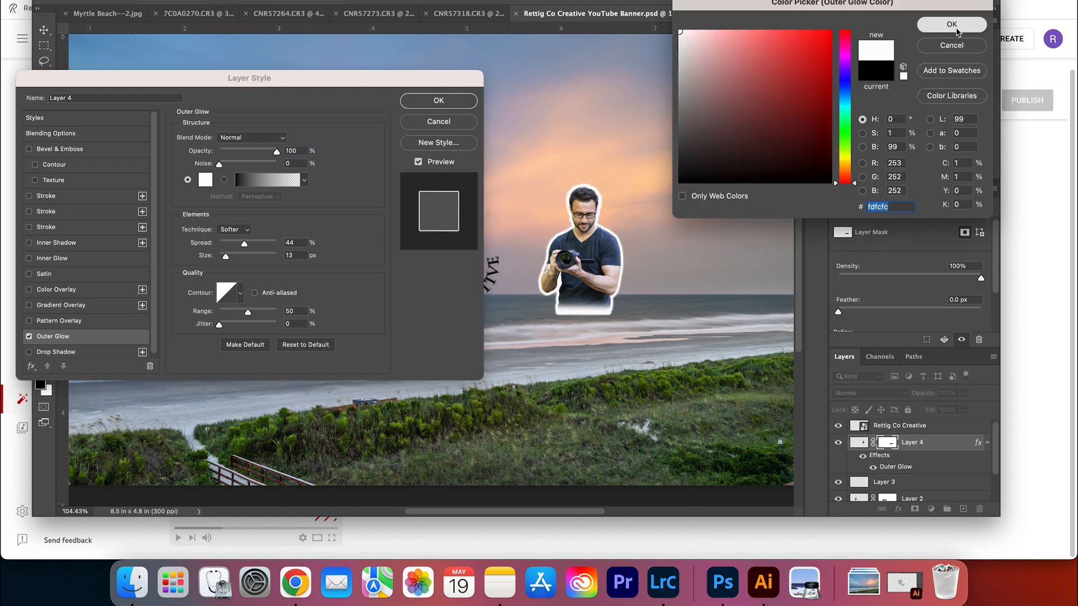
click(951, 25)
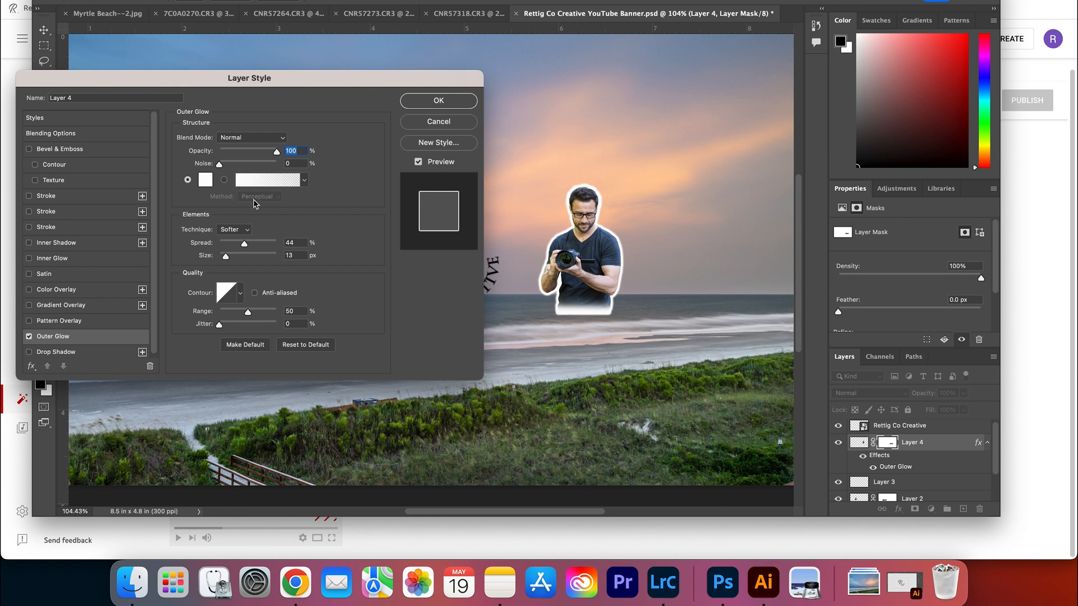
drag(245, 249, 225, 252)
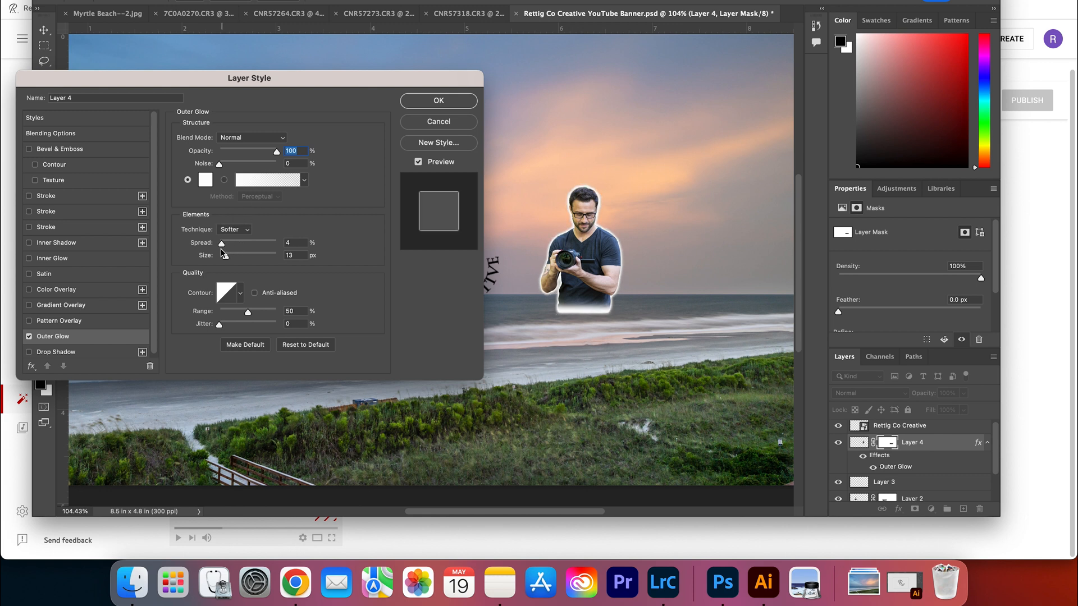
drag(225, 253, 224, 254)
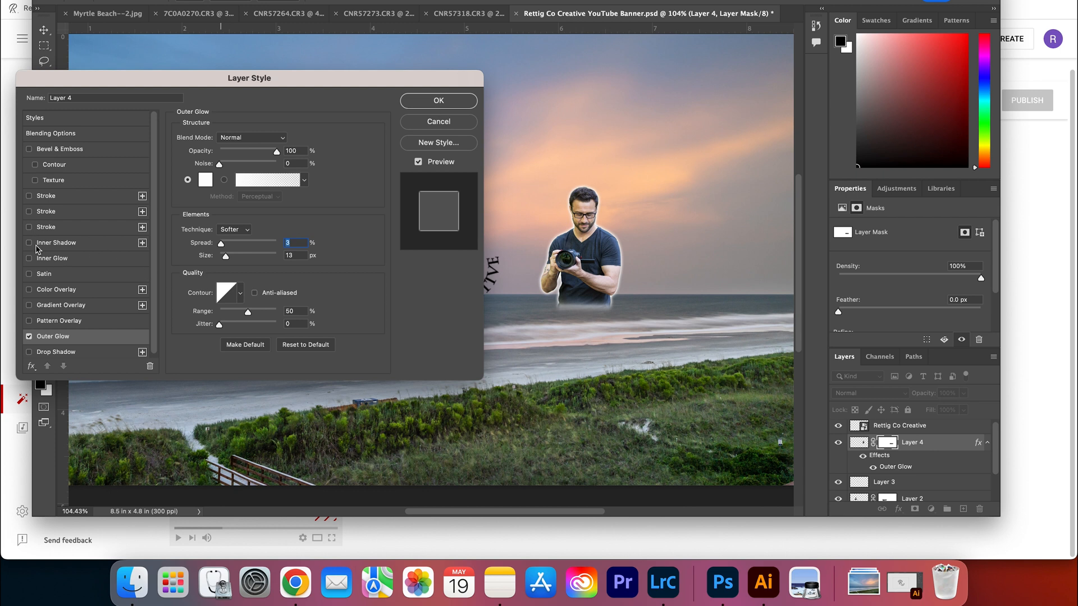
- Add a Drop Shadow to Layer 4 with distance 32 px, spread 5% and size 150 px, and apply the layer style
click(29, 196)
click(30, 196)
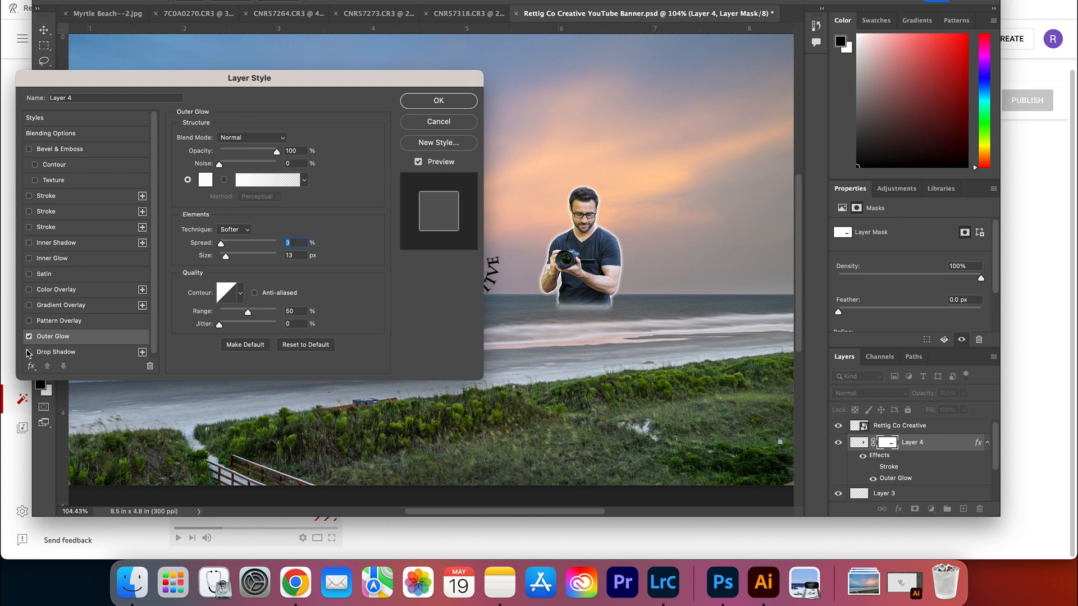
click(29, 352)
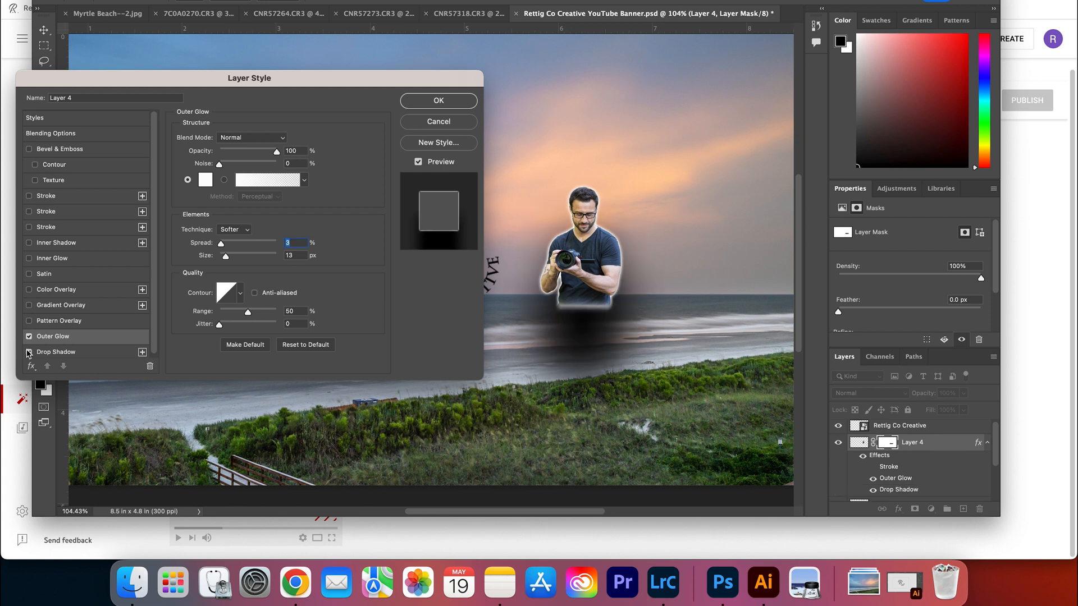
click(72, 353)
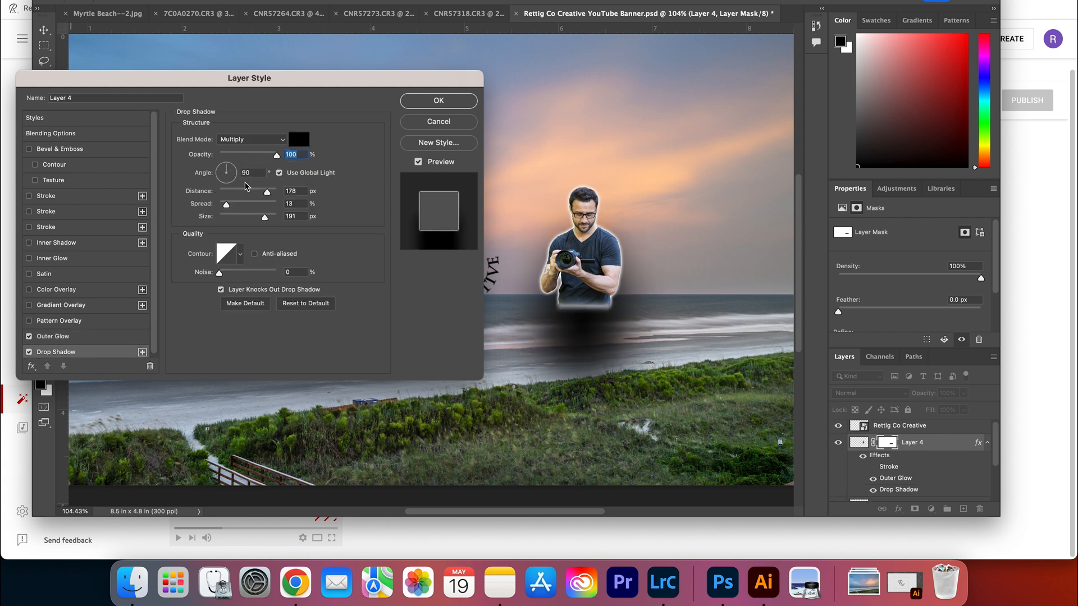
drag(268, 192, 223, 208)
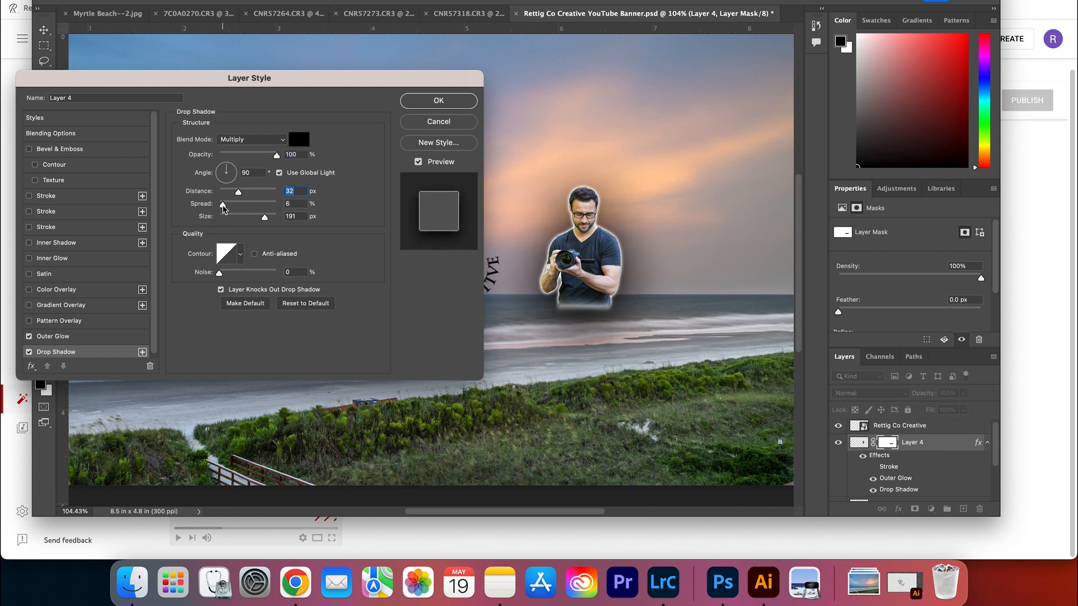
click(223, 208)
drag(264, 224, 256, 226)
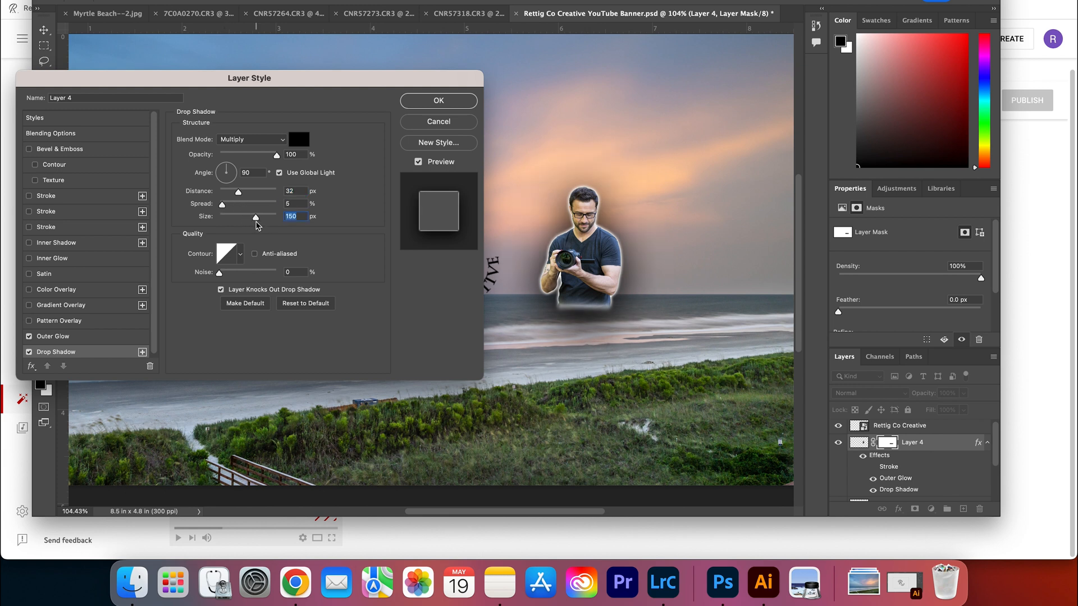
click(430, 100)
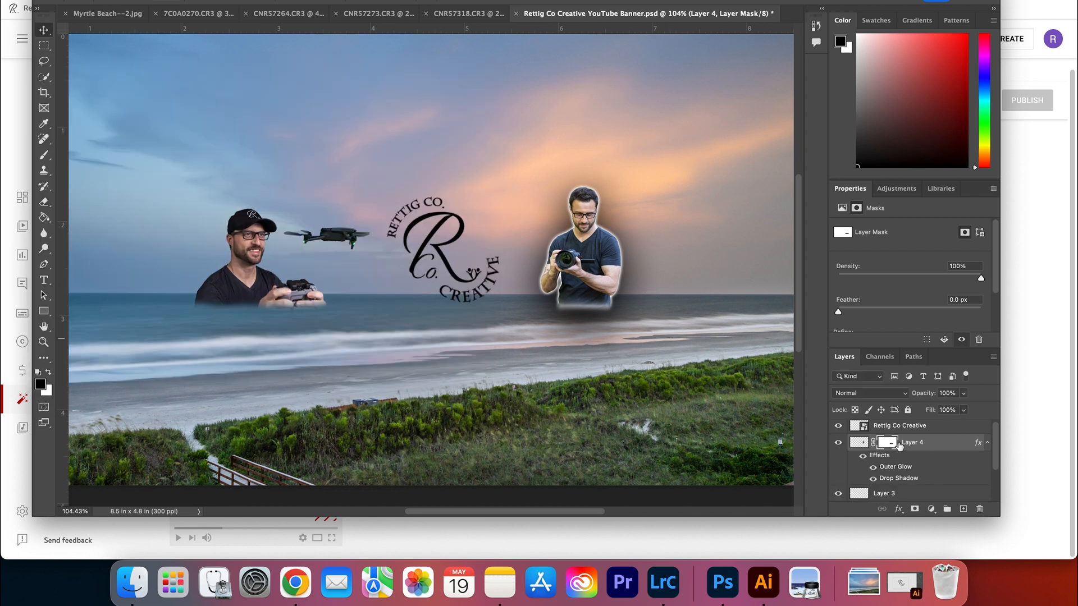
- Copy all of Layer 4's effects onto Layer 2, the drone operator
click(859, 442)
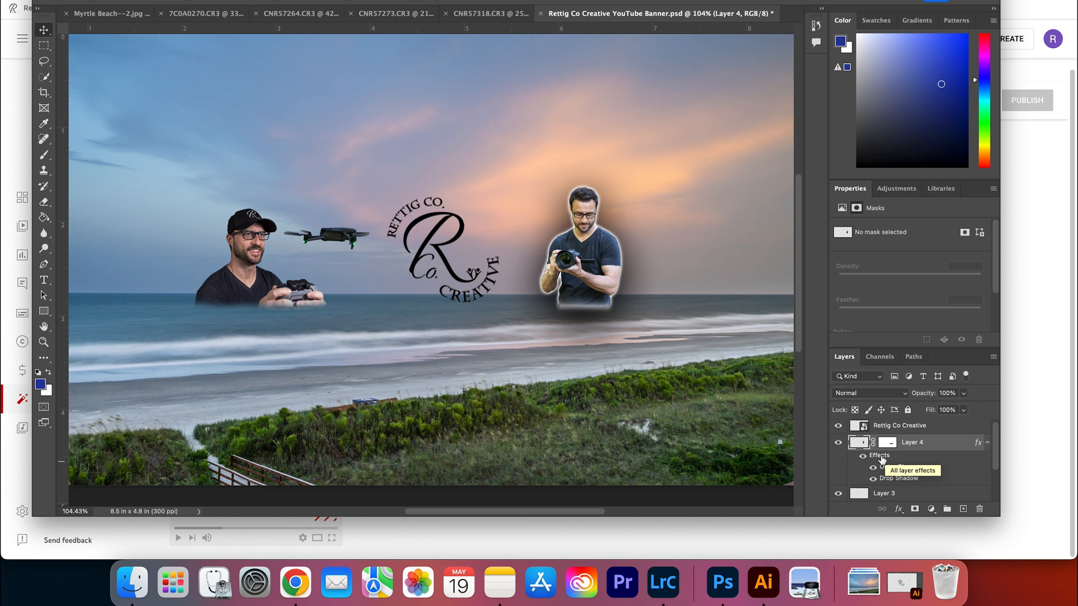
drag(882, 459, 863, 480)
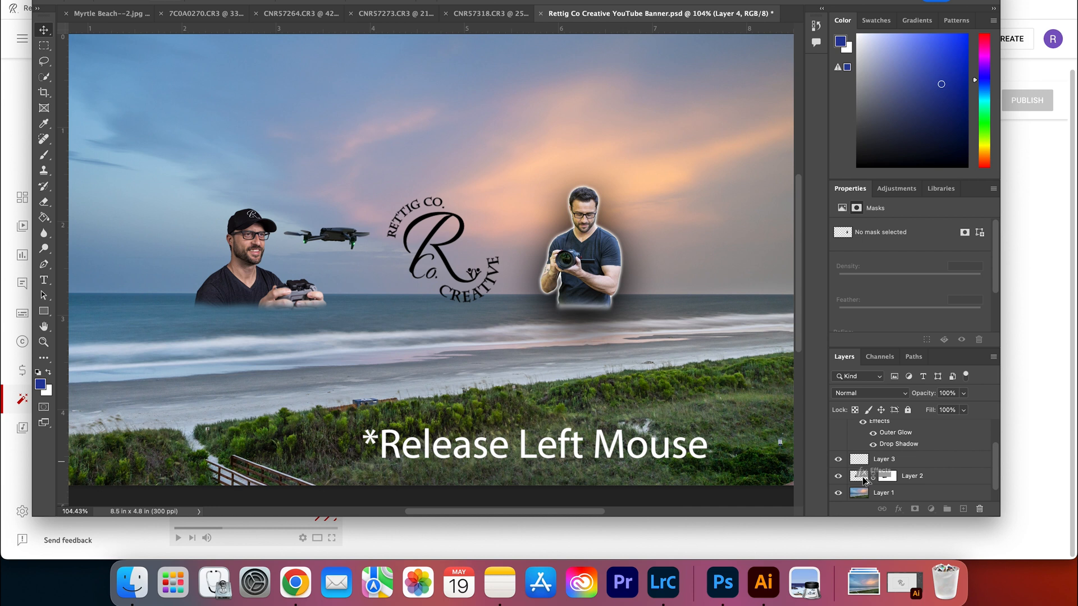
drag(864, 481, 864, 480)
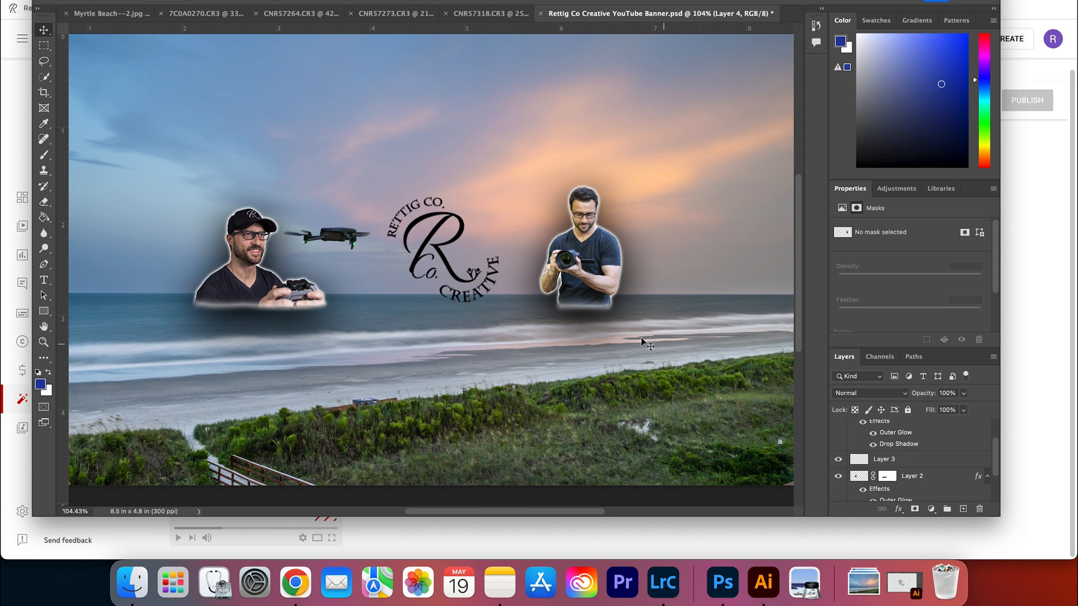
- Try a near-white f9f7f7 outside Stroke on the Rettig Co Creative logo layer and switch it off again
scroll(916, 455, up, 3)
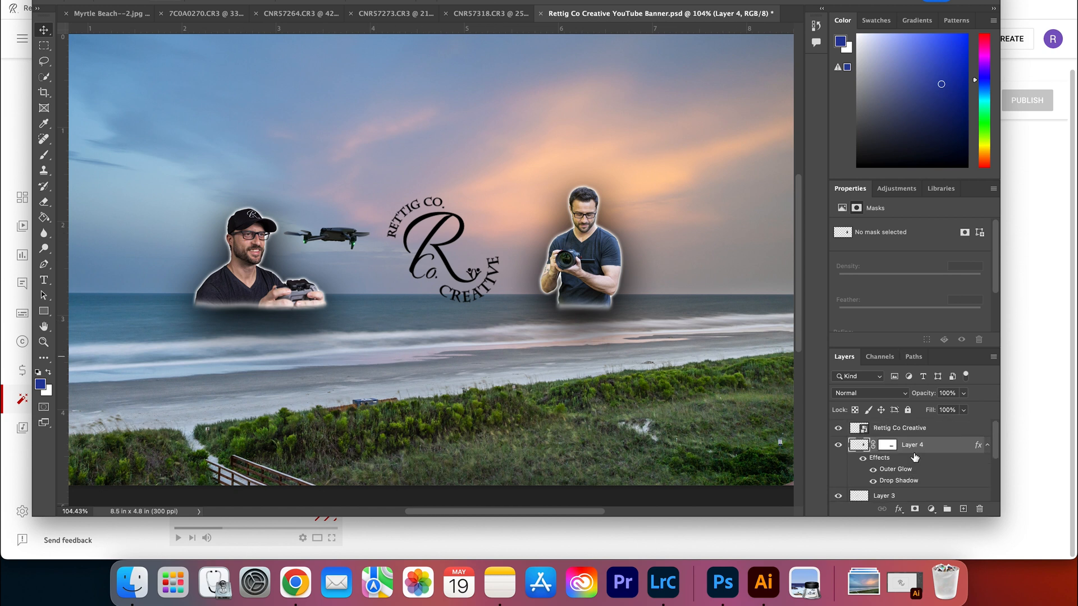
click(898, 428)
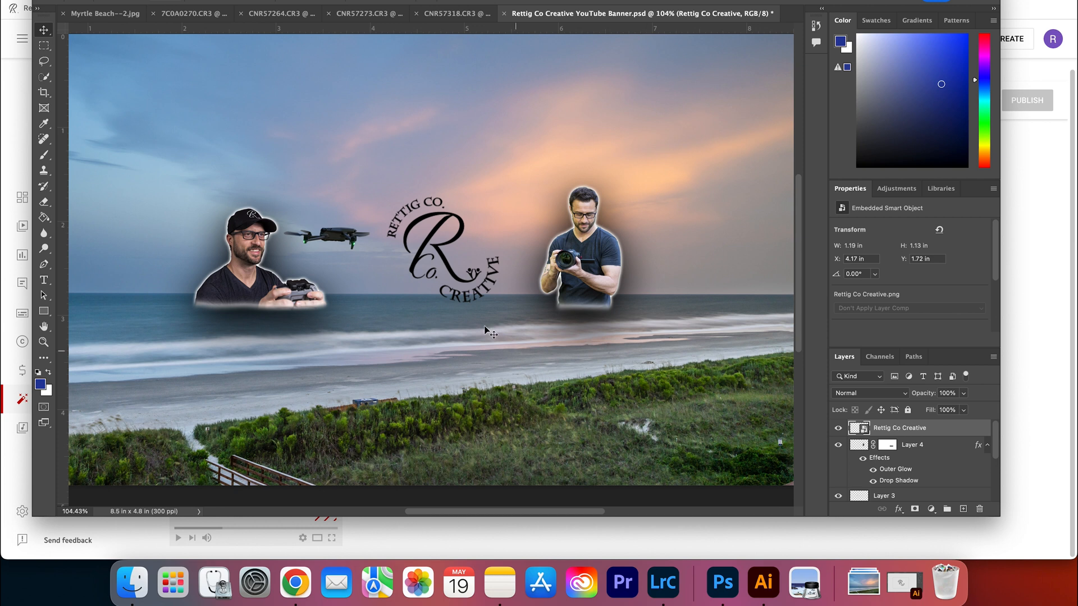
scroll(913, 478, down, 1)
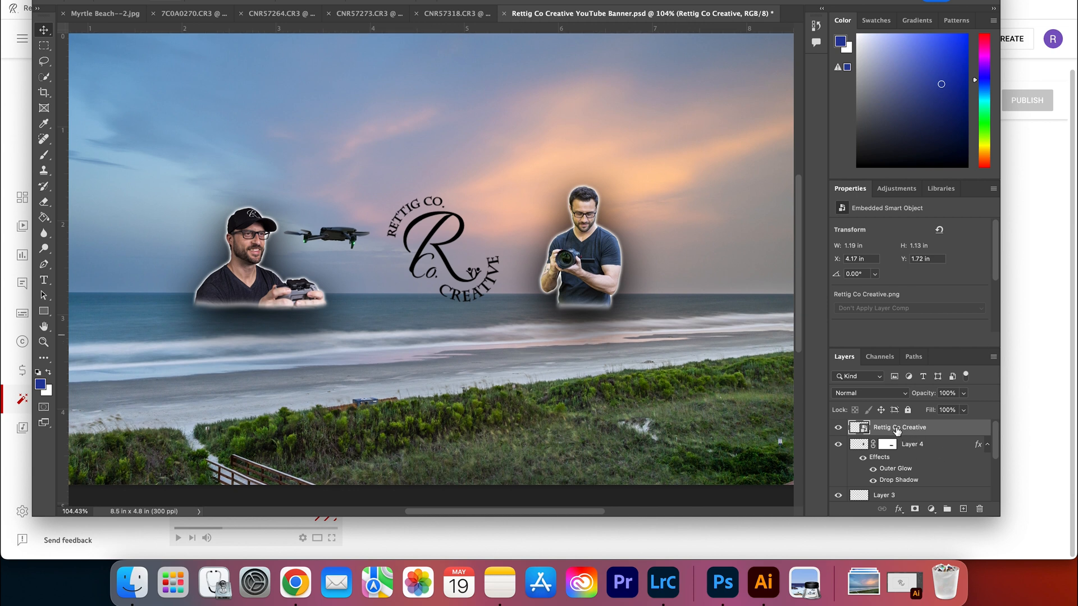
click(898, 510)
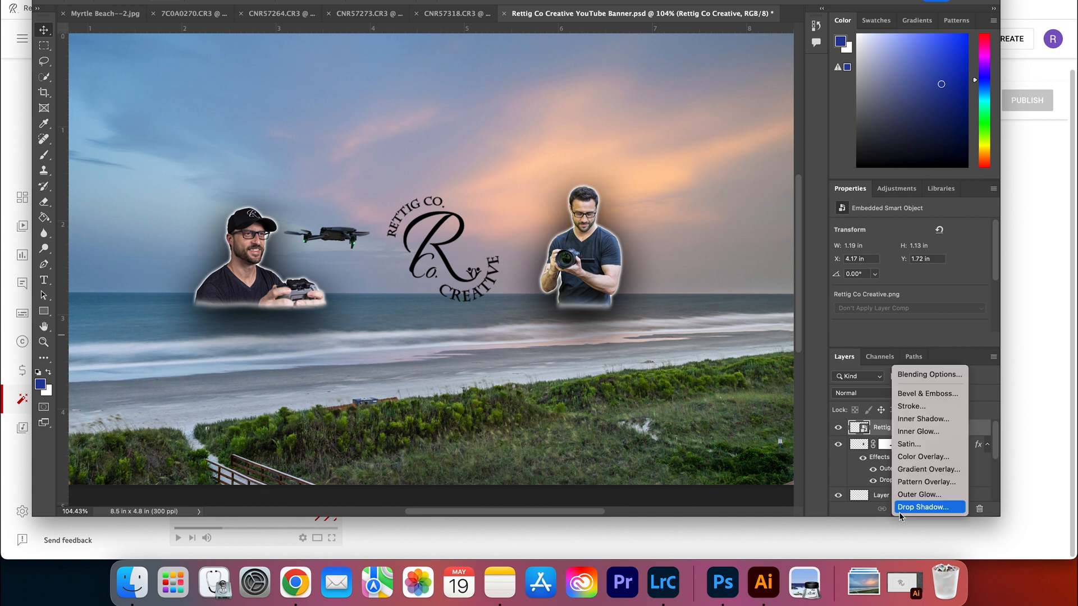
click(915, 406)
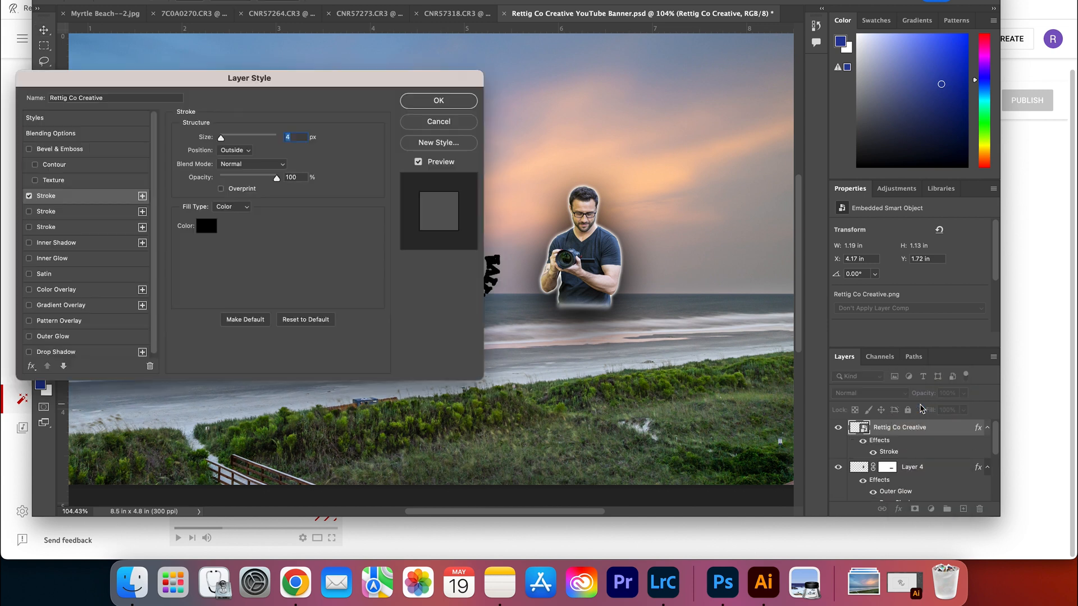
drag(366, 84, 934, 114)
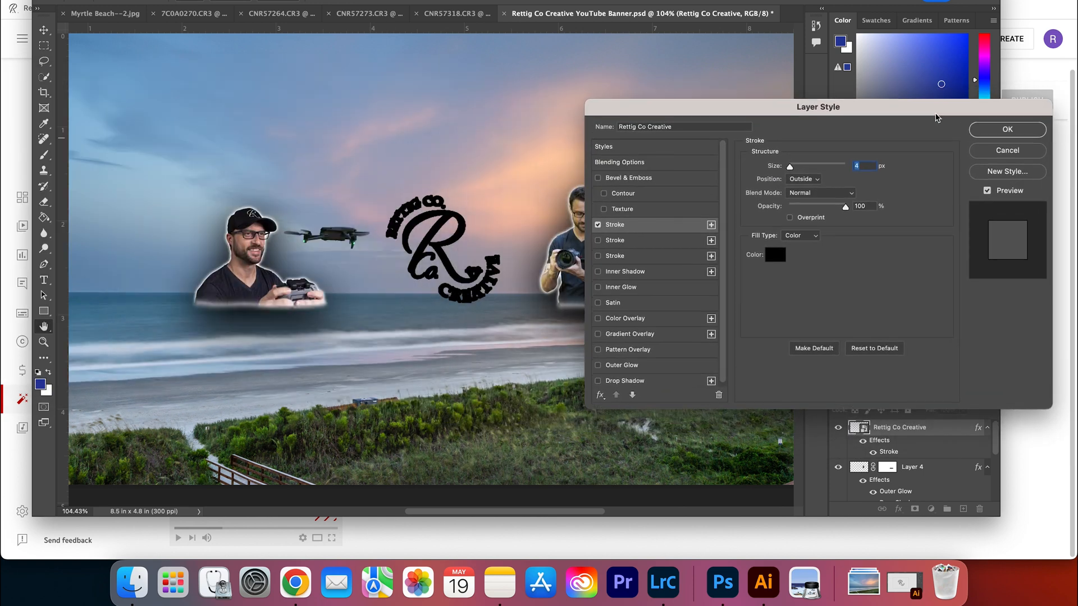
click(775, 257)
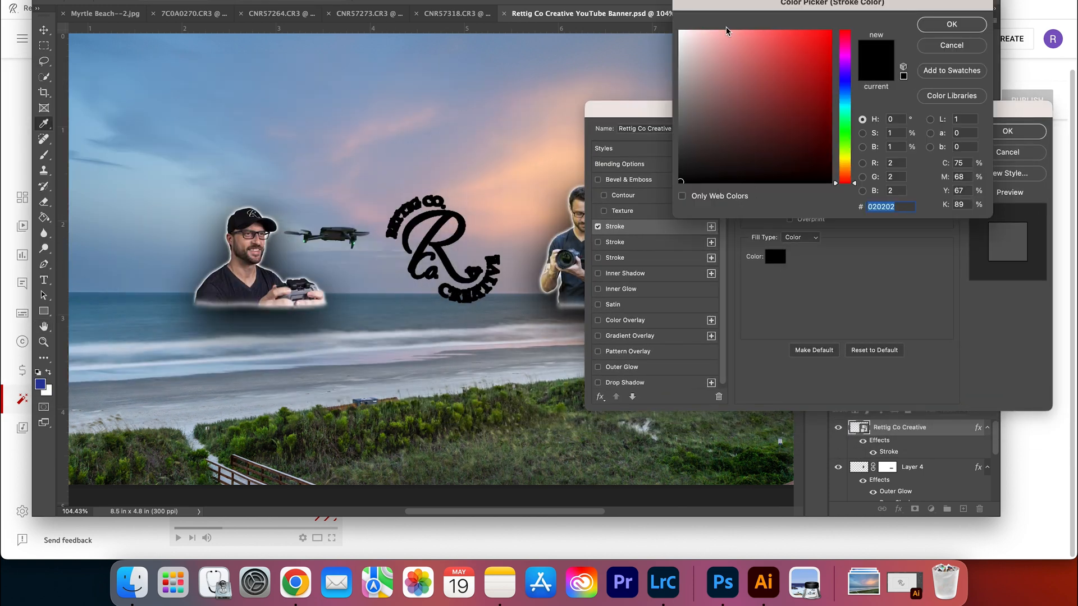
click(680, 33)
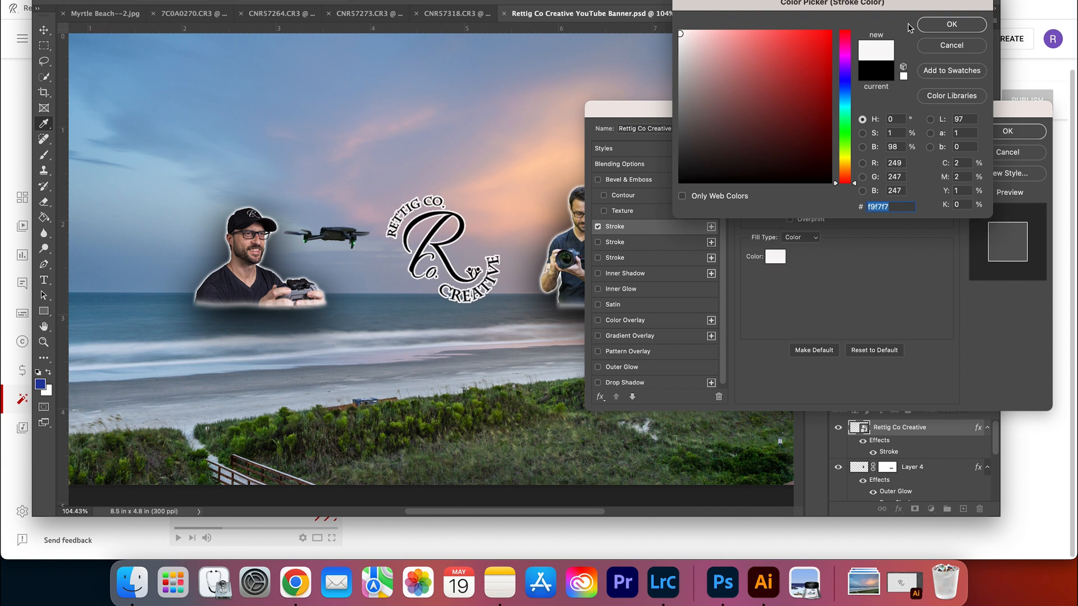
click(951, 24)
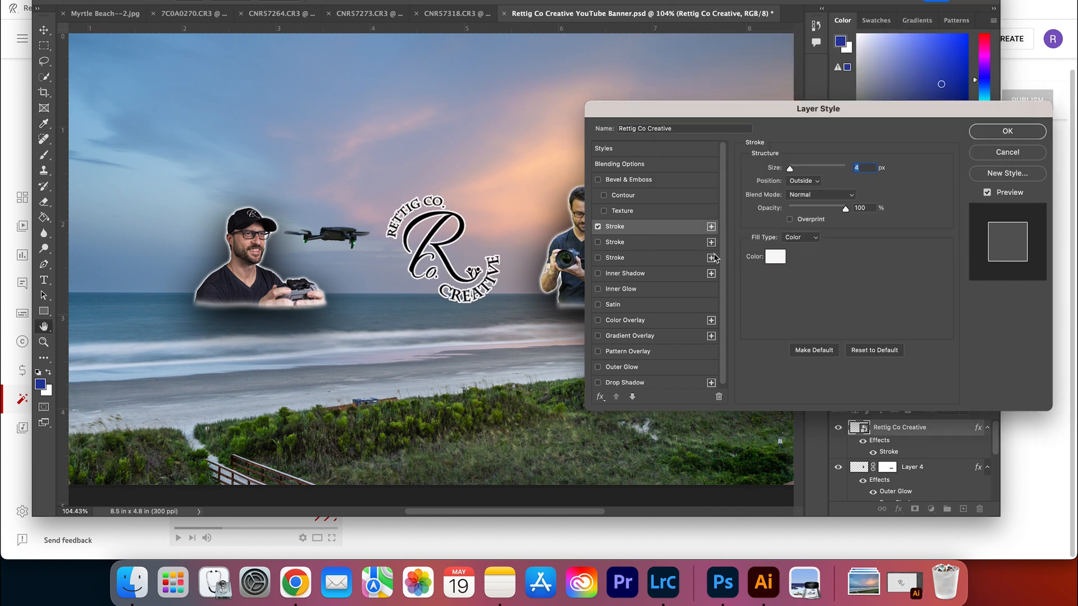
click(598, 227)
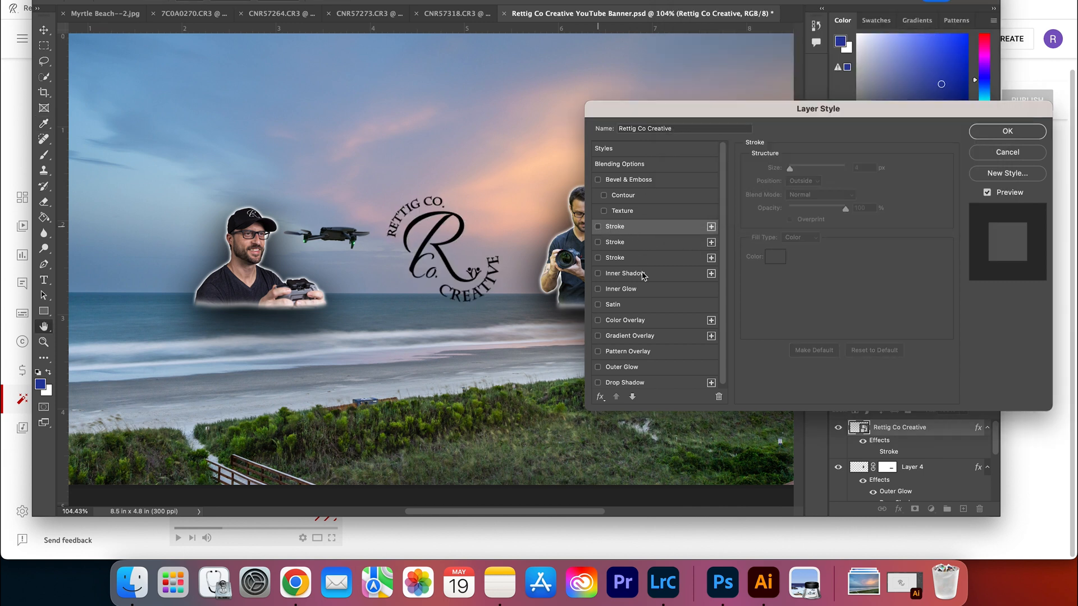
- Enable a Drop Shadow on the Rettig Co Creative logo layer and colour it near-white f9f8f8
click(599, 382)
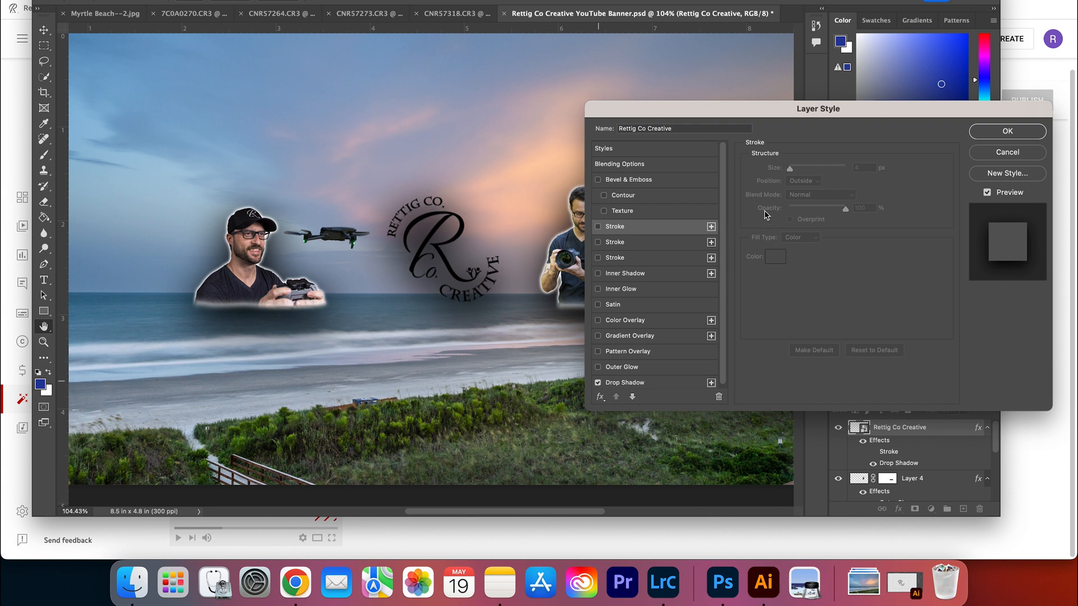
click(669, 383)
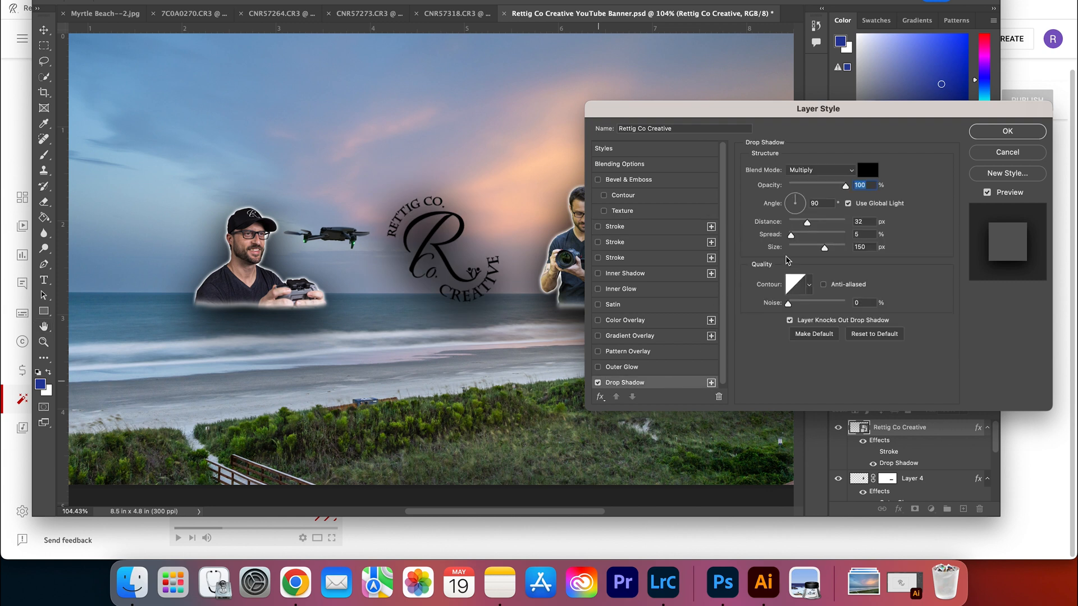
click(868, 170)
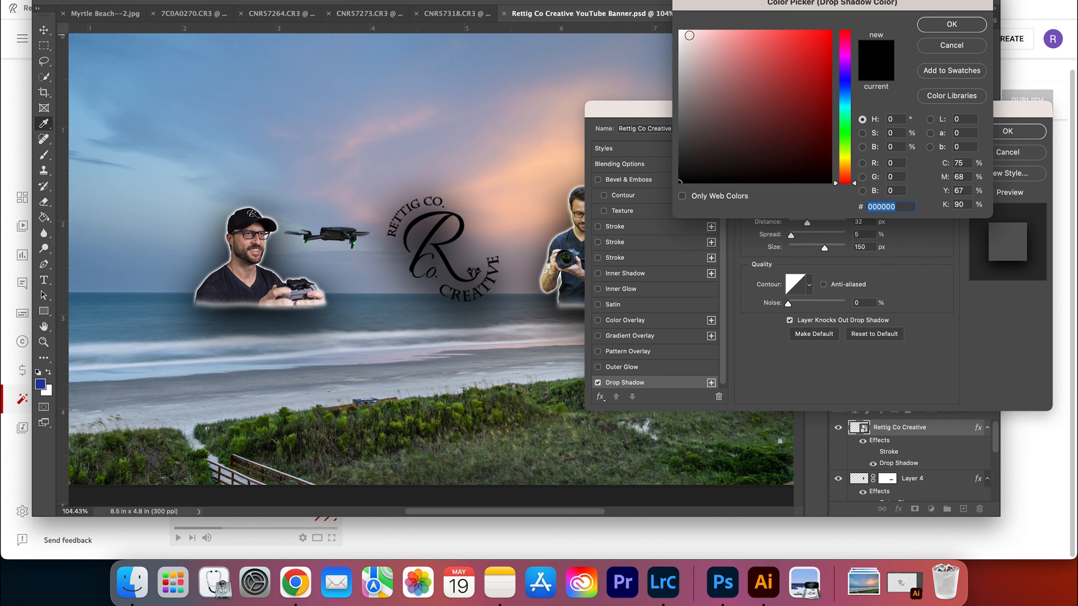
click(680, 34)
click(938, 22)
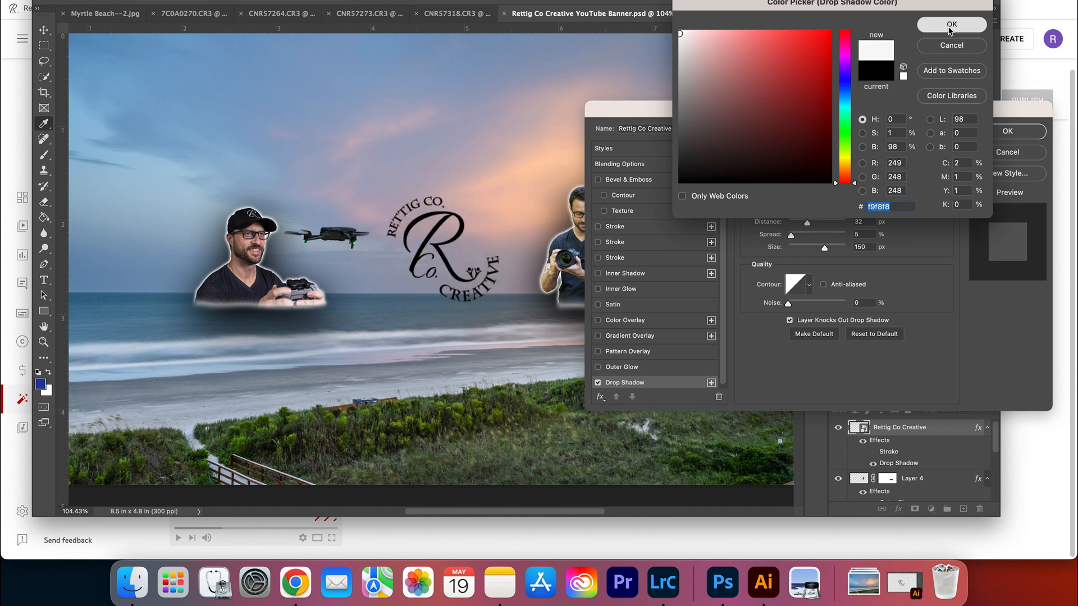
- Set the logo's Drop Shadow to Normal blend mode with distance 42 px, spread 15% and size 193 px
drag(809, 226, 836, 252)
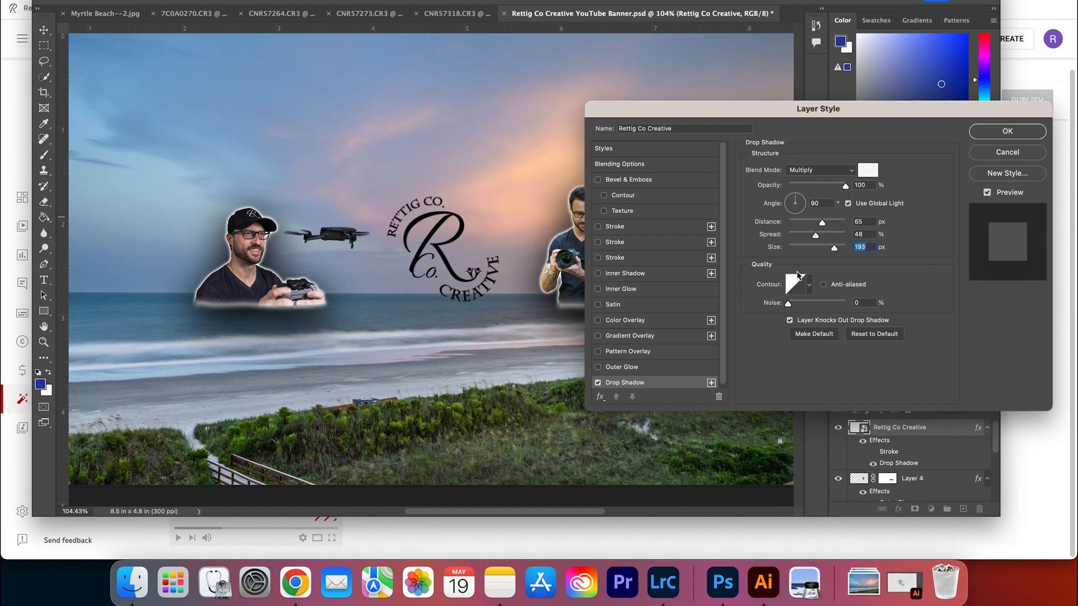
click(848, 170)
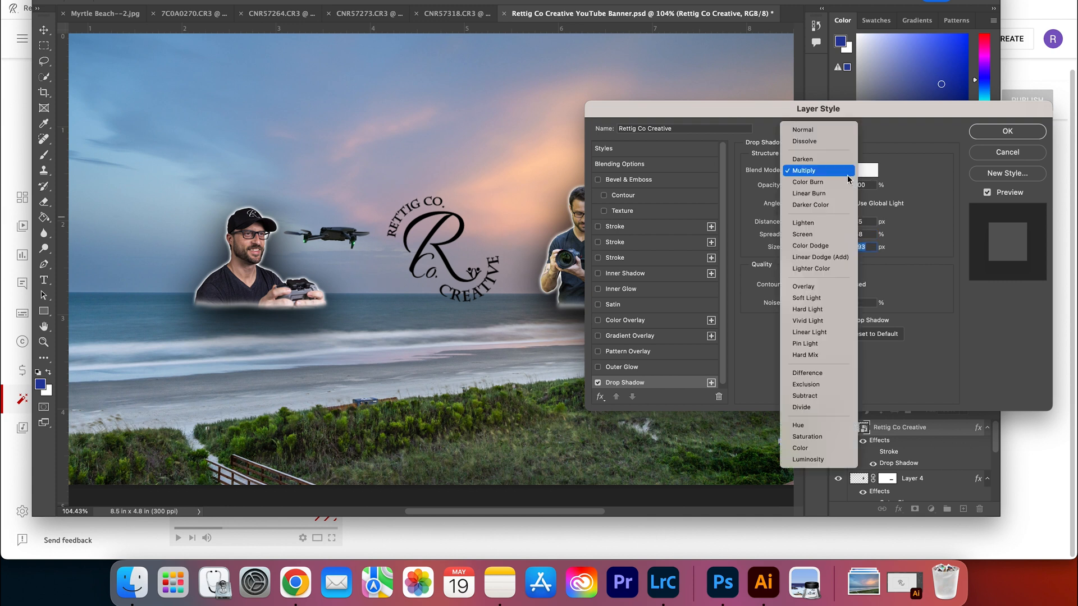
click(848, 134)
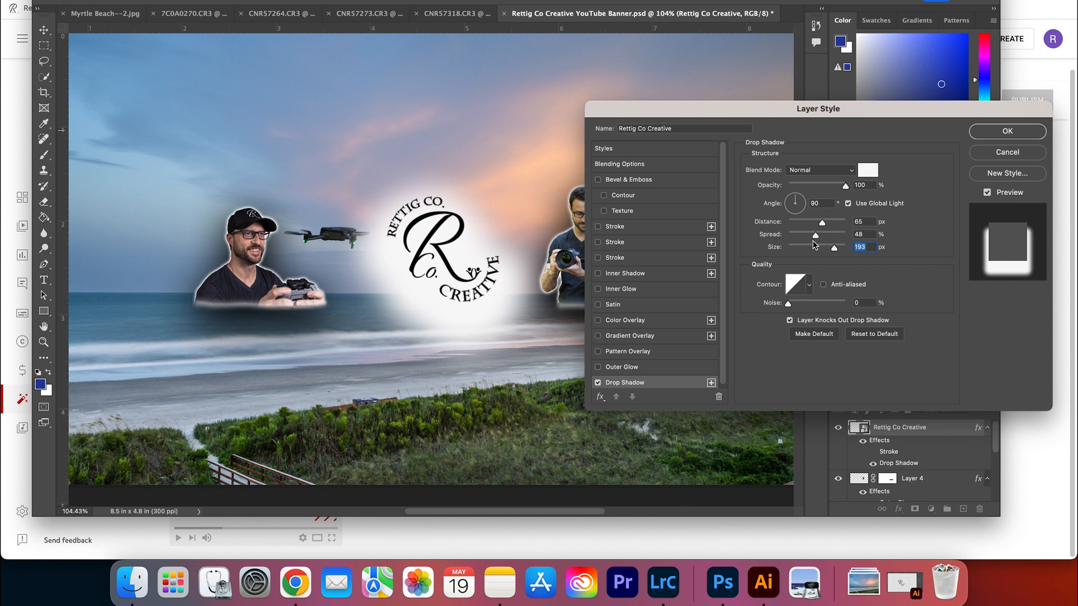
drag(818, 242, 800, 245)
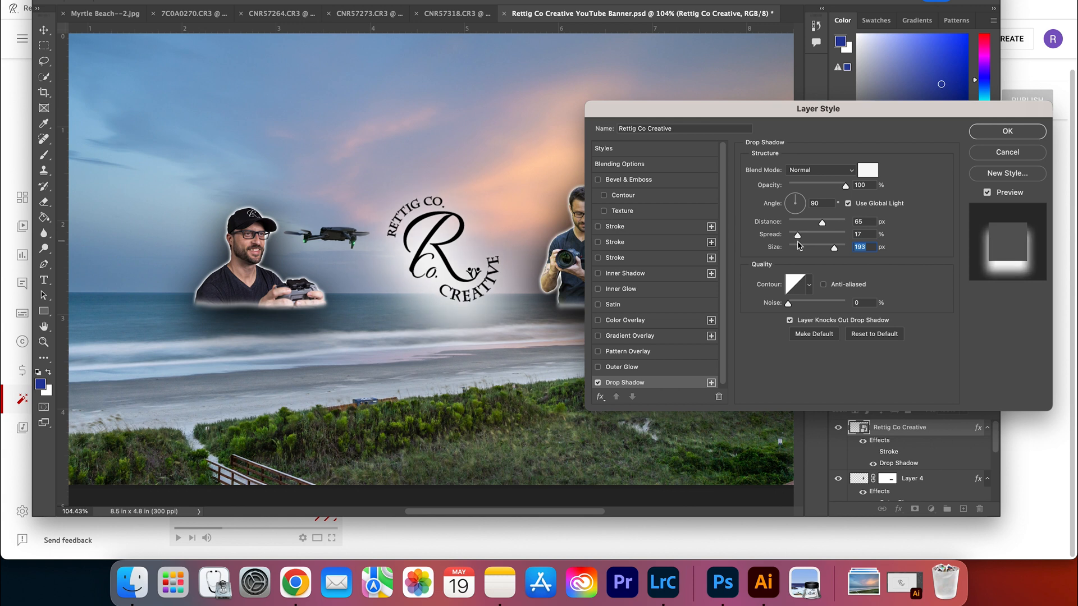
key(shift+Tab)
drag(822, 224, 817, 229)
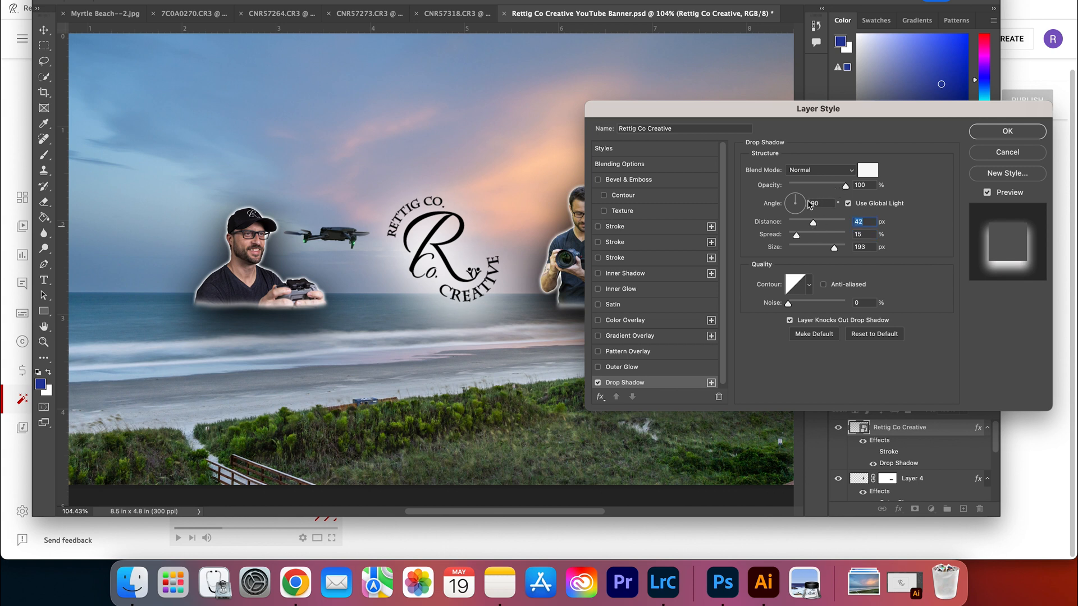
- Set the logo's Drop Shadow angle to 0° and spread to 18%, fine-tune its size, and apply the layer style
double_click(818, 204)
text(0)
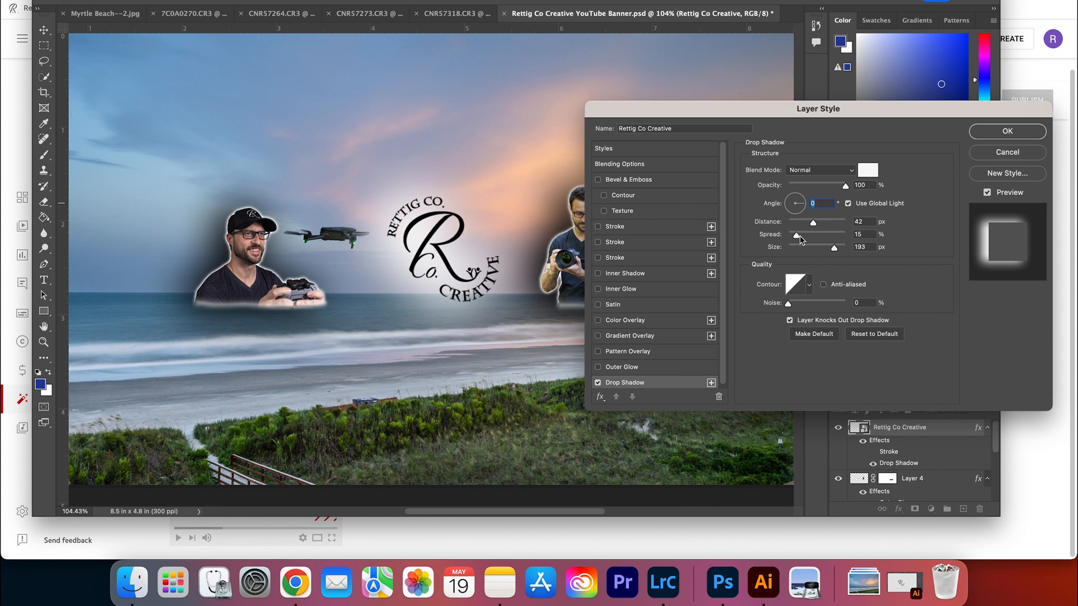
drag(798, 239, 799, 238)
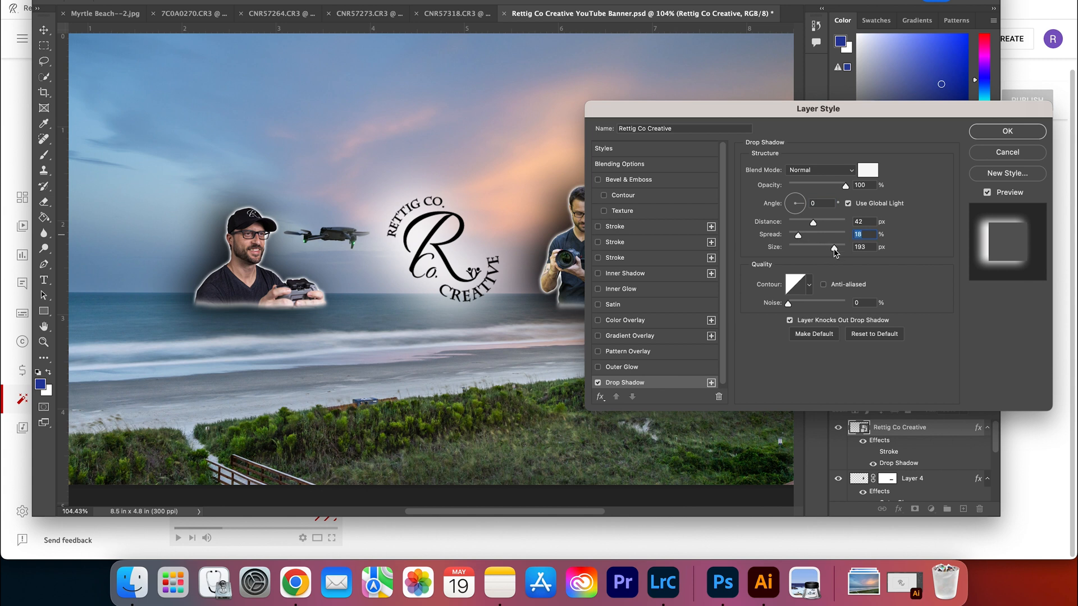
click(839, 247)
click(1000, 135)
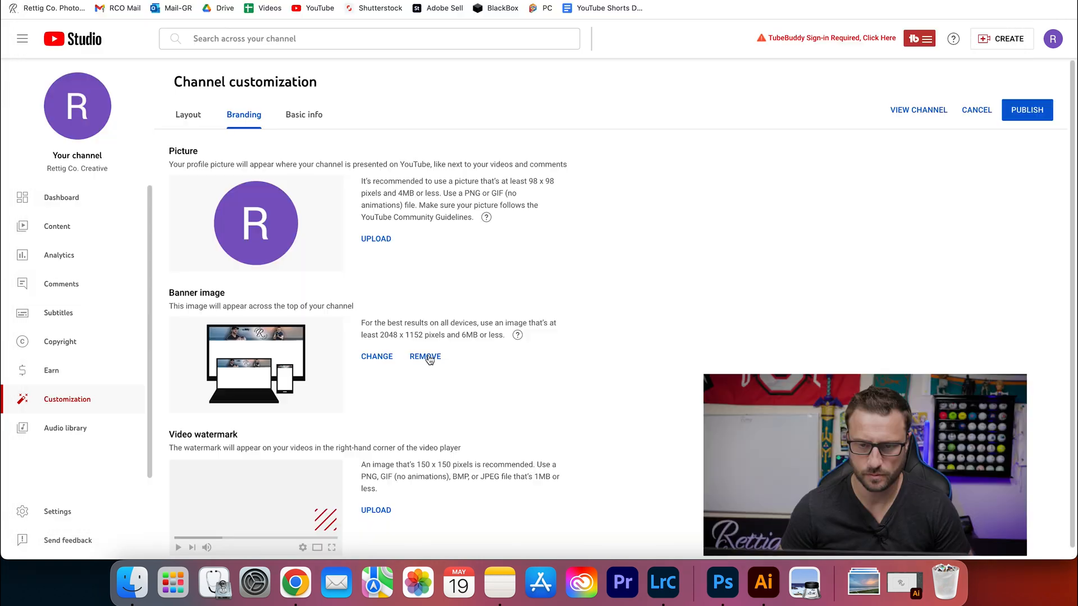
- Remove the existing banner image from the channel branding and check the banner's pixel and file size requirements
click(427, 355)
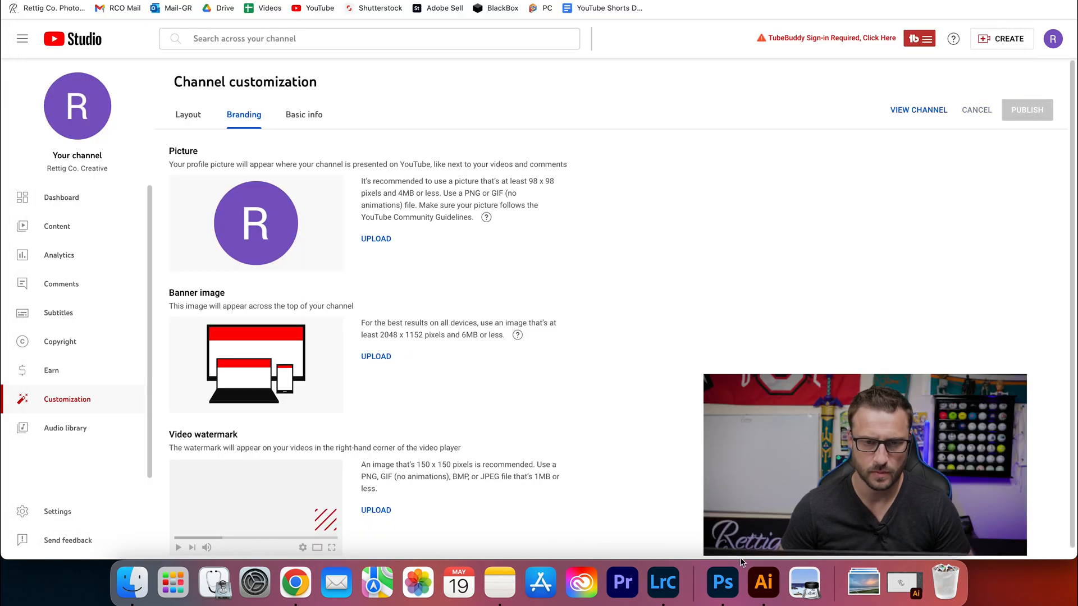
click(722, 584)
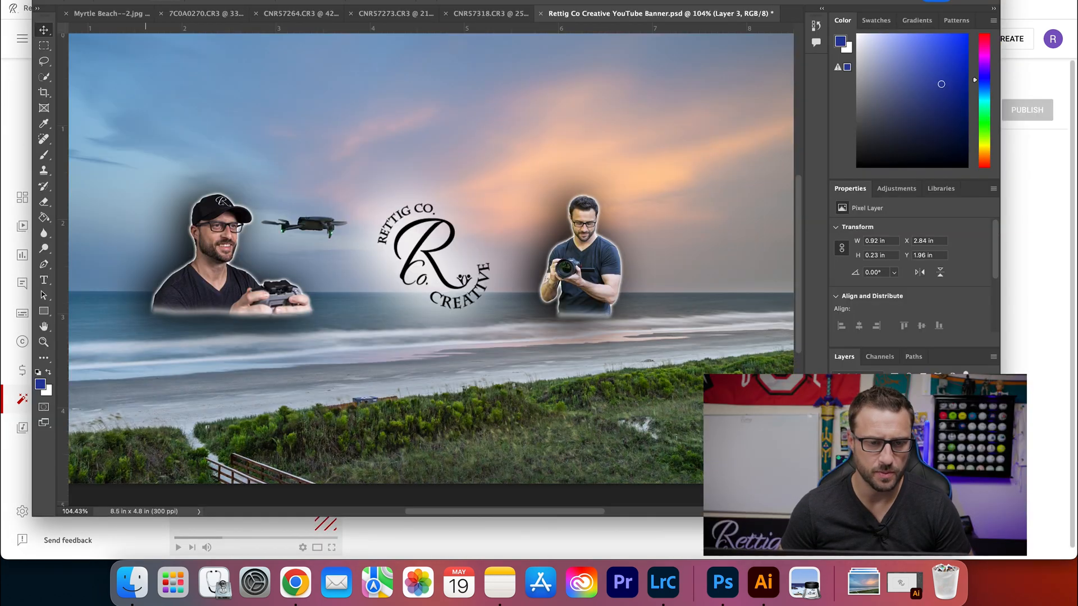
click(92, 1)
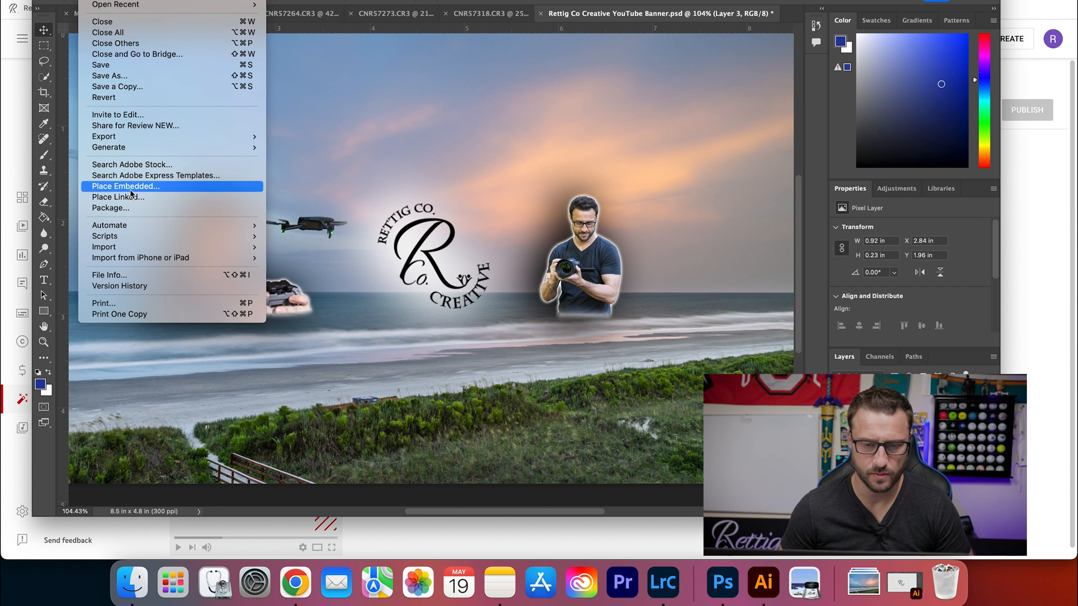
click(293, 584)
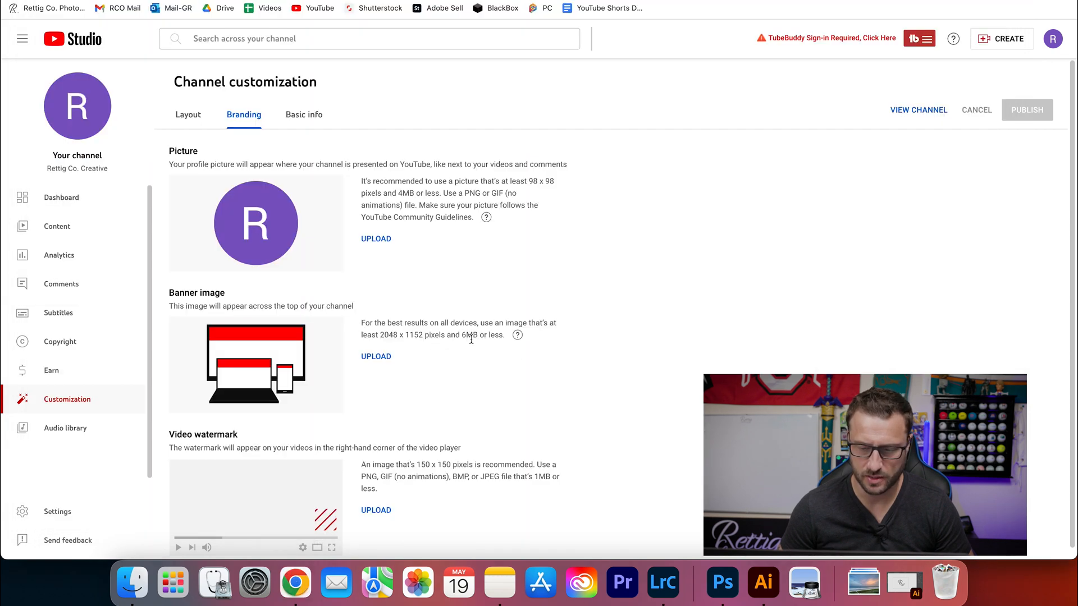
- Switch to Photoshop and export the banner to the Desktop as a 2550 x 1440 px JPG at quality 6
click(722, 584)
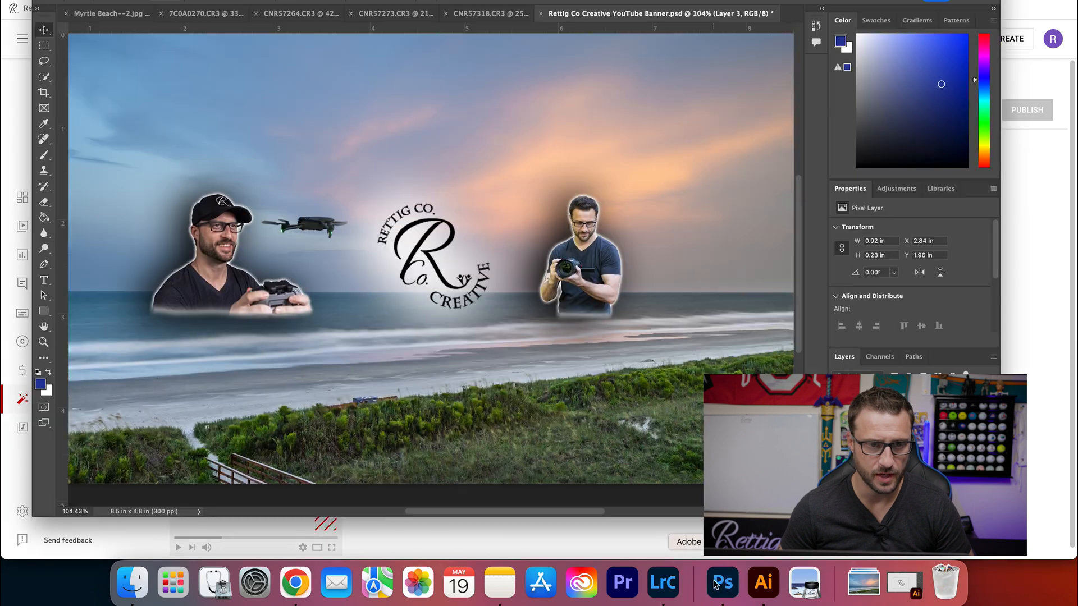
click(91, 0)
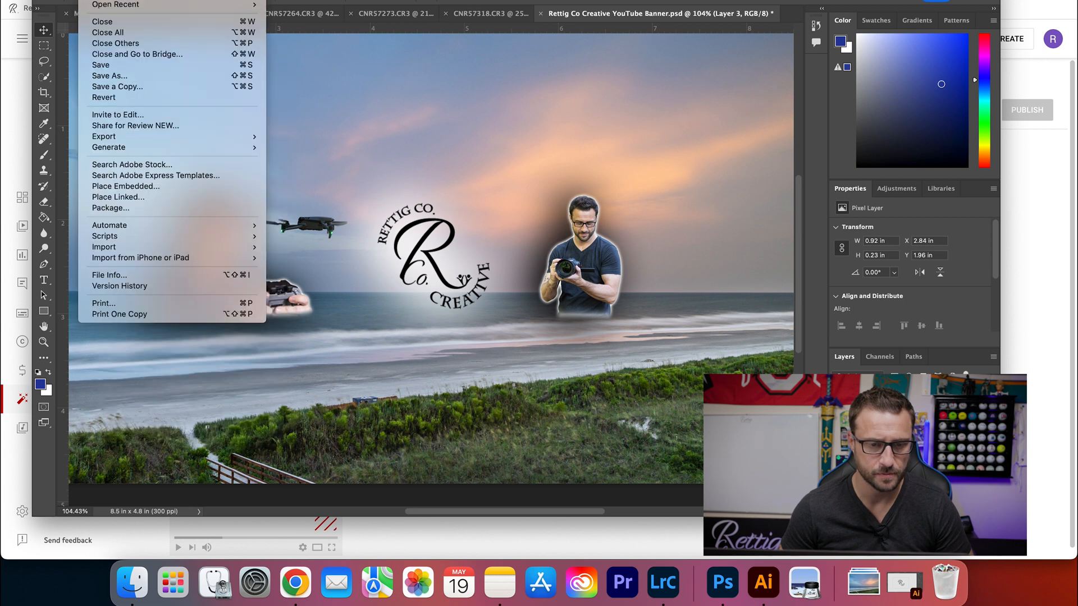
mouse_move(133, 137)
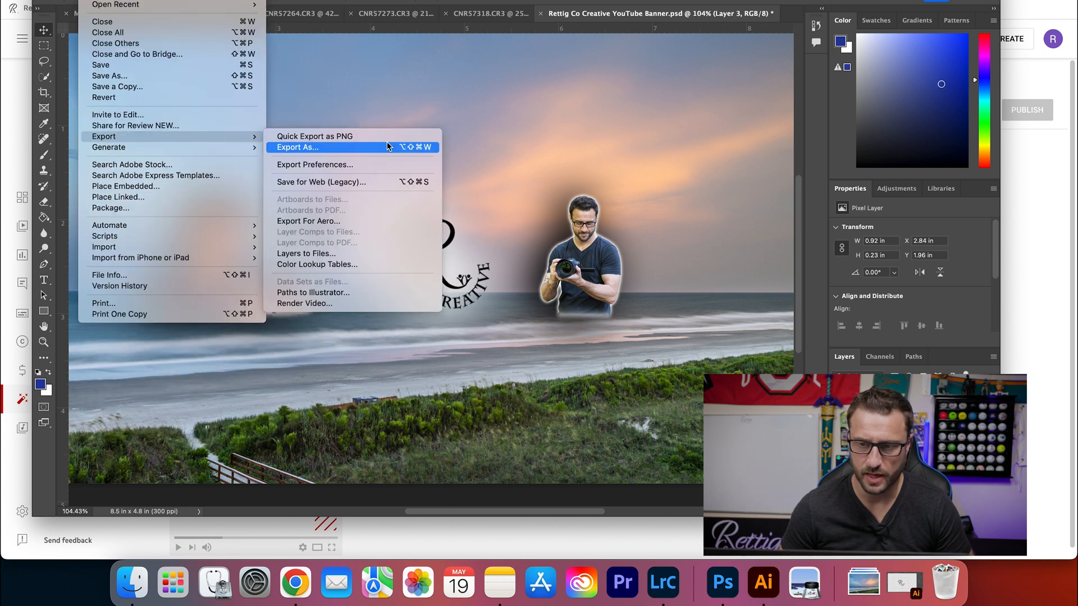
click(372, 149)
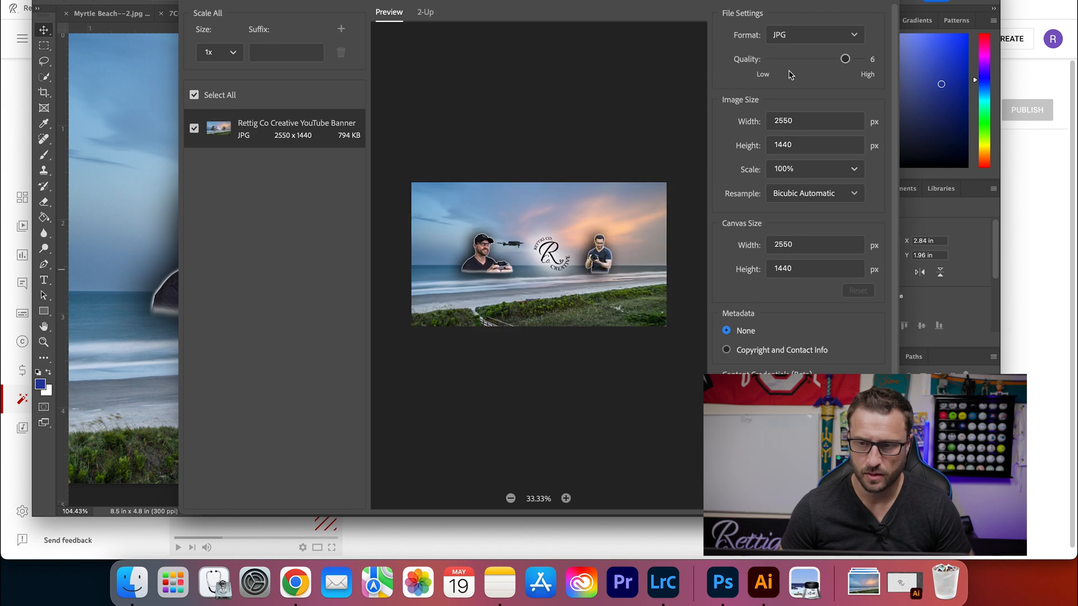
drag(845, 59, 861, 60)
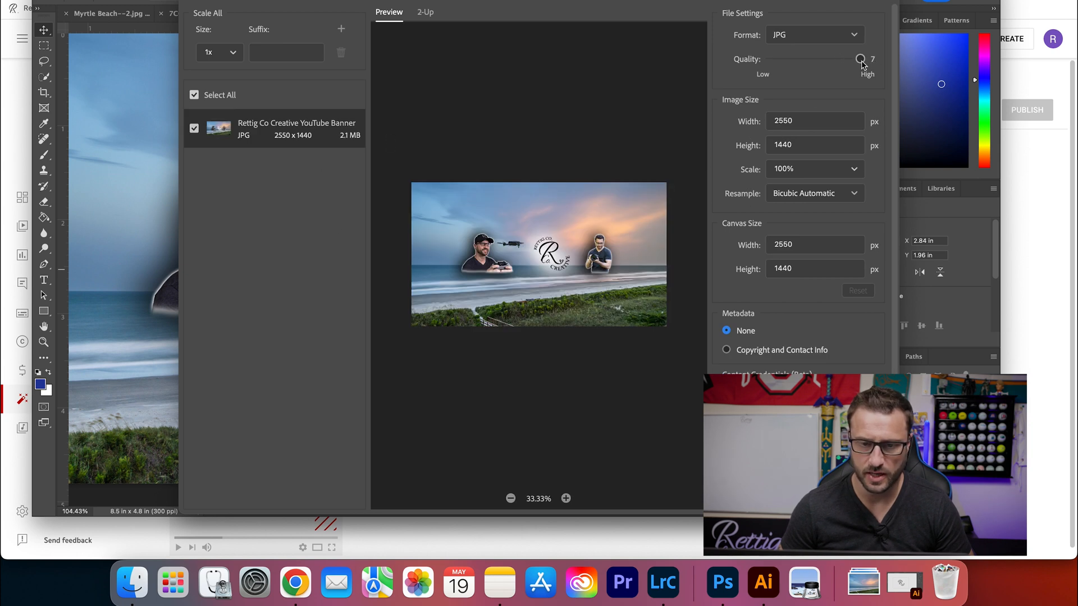
drag(860, 59, 845, 59)
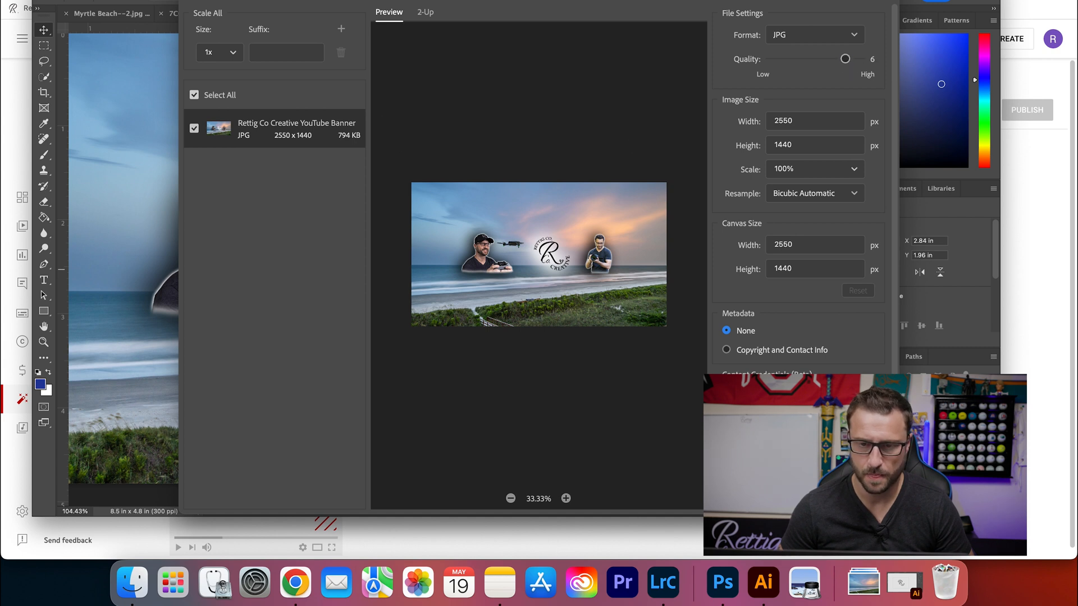
click(749, 292)
click(578, 232)
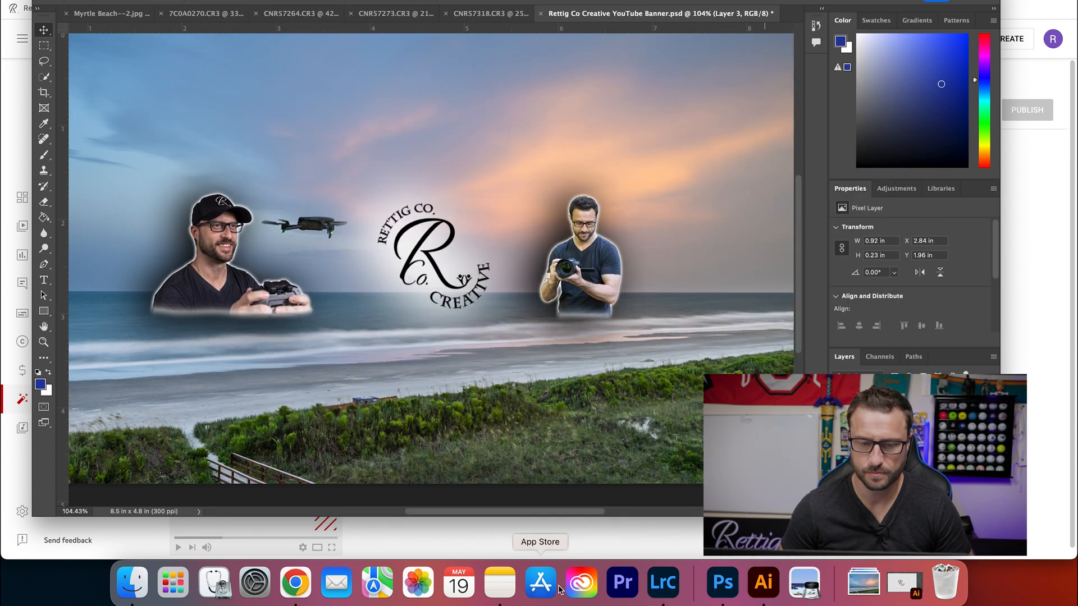
- Switch to YouTube Studio and upload the exported Rettig Co Creative YouTube Banner JPG as the banner image, accepting its crop
click(296, 585)
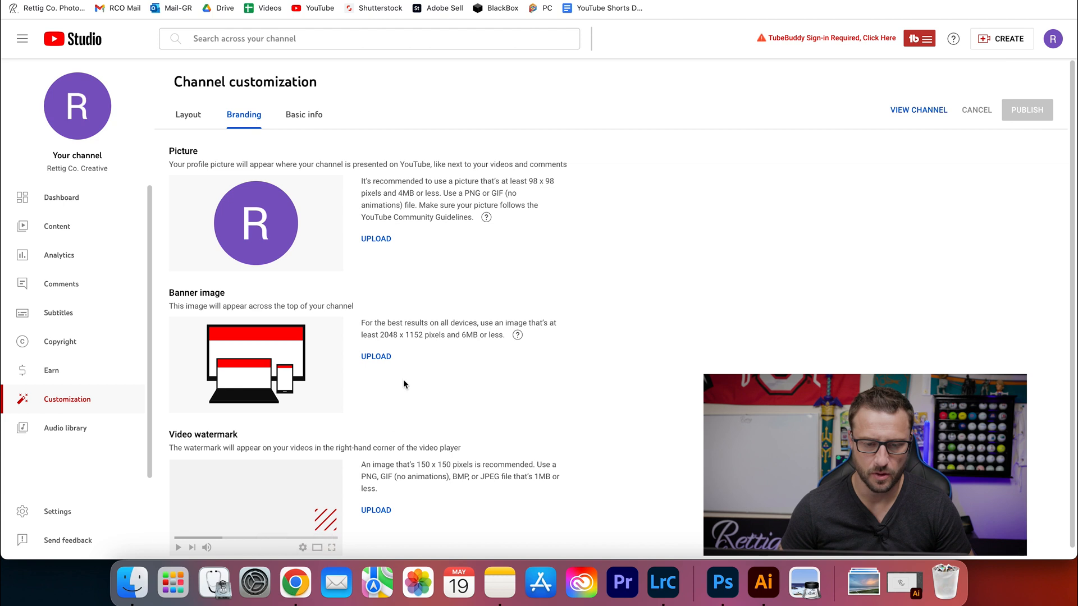
click(376, 356)
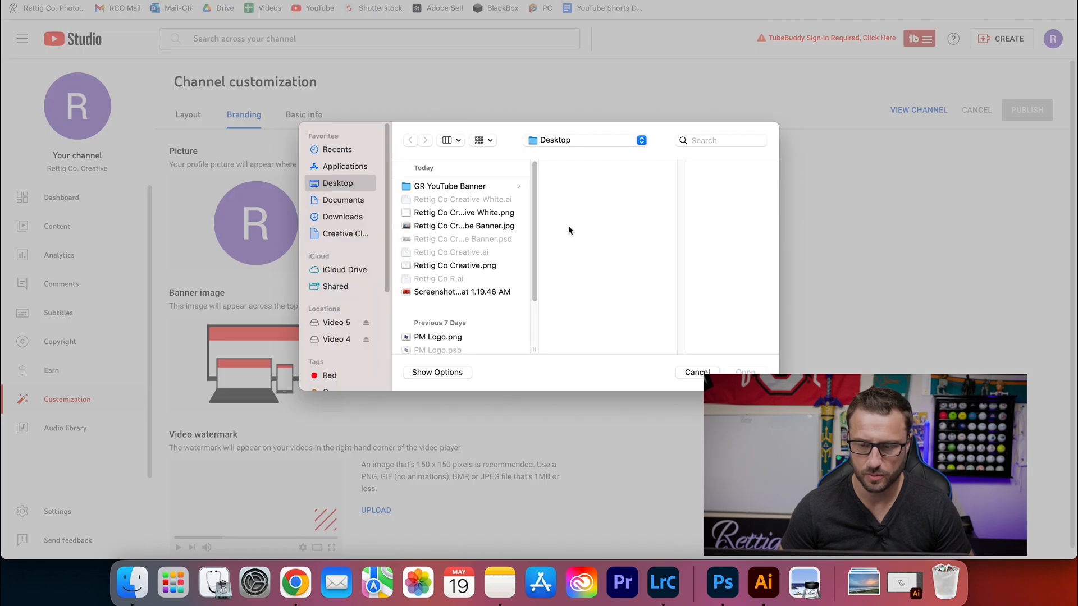
click(496, 227)
click(744, 372)
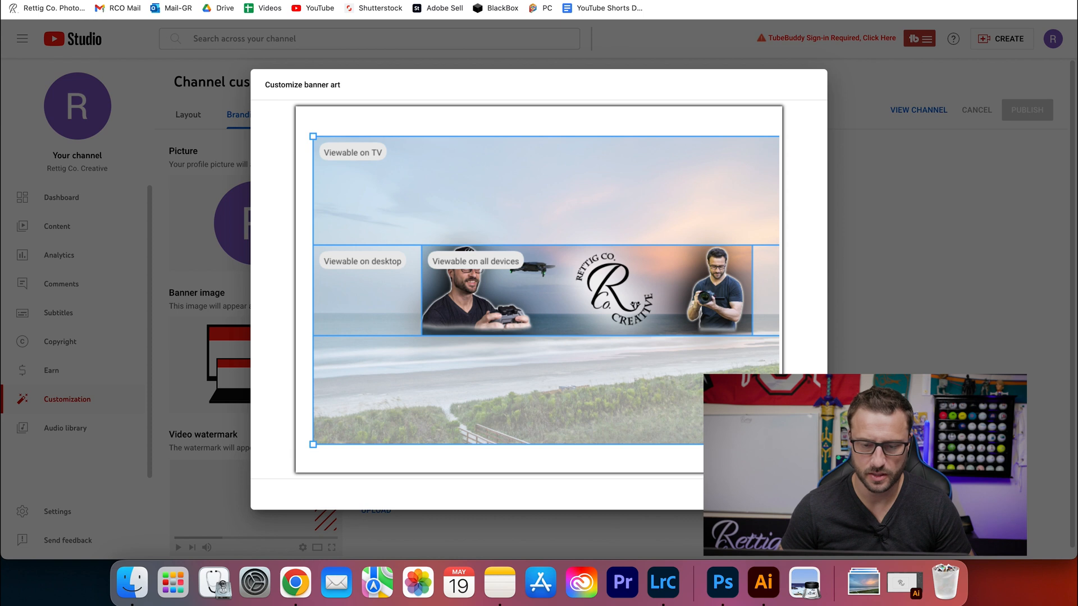
click(798, 494)
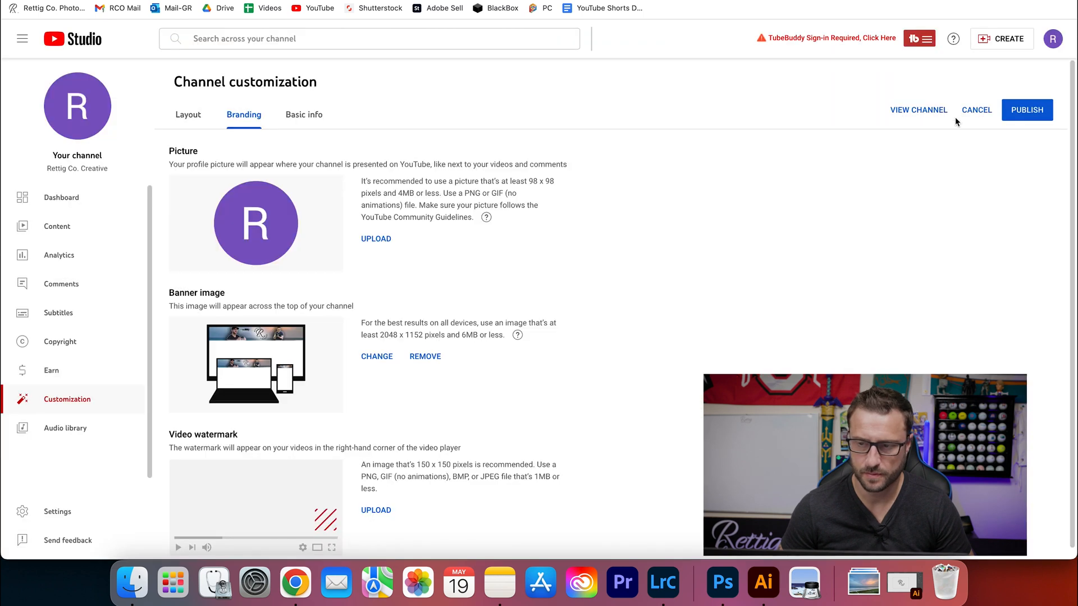
- Publish the channel branding changes and open the channel page to view the banner
click(1014, 111)
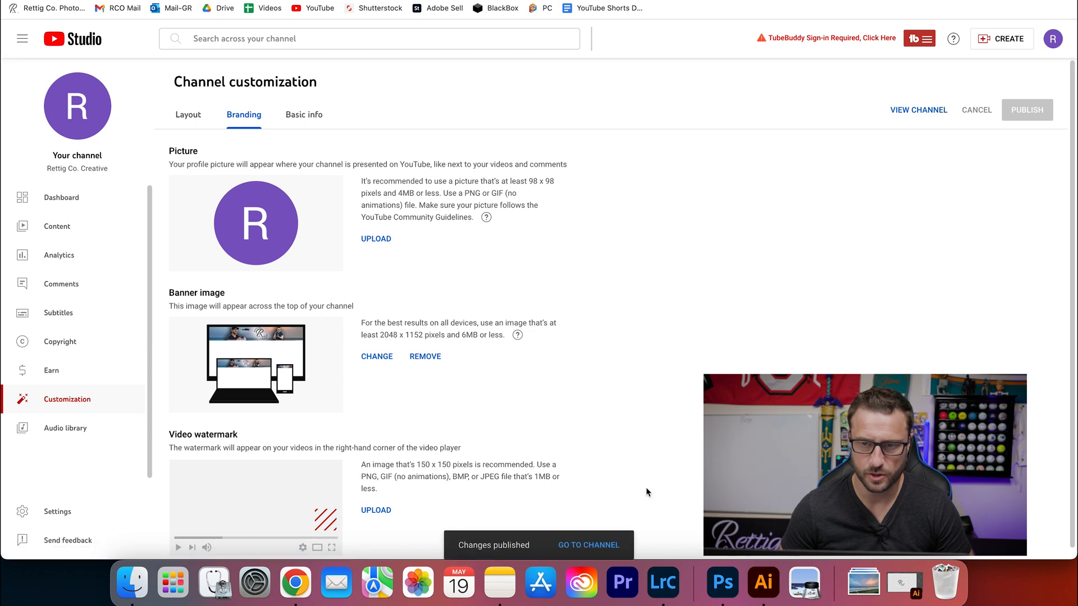
click(598, 540)
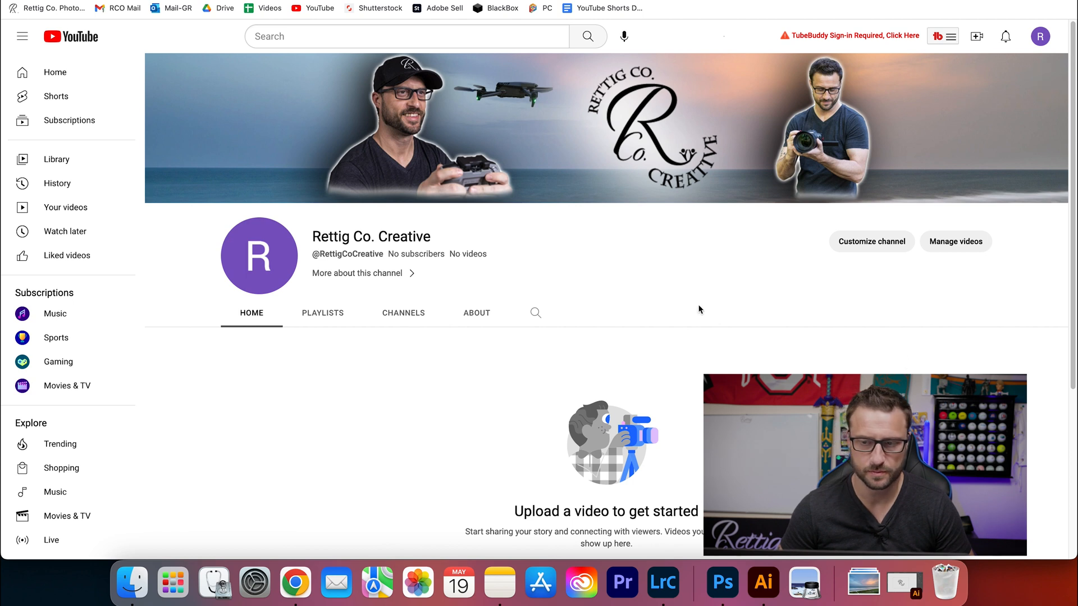
- Switch to Photoshop and crop the CNR57318.CR3 laptop photo to 16 : 9, shifting the image slightly upward within the frame
click(723, 583)
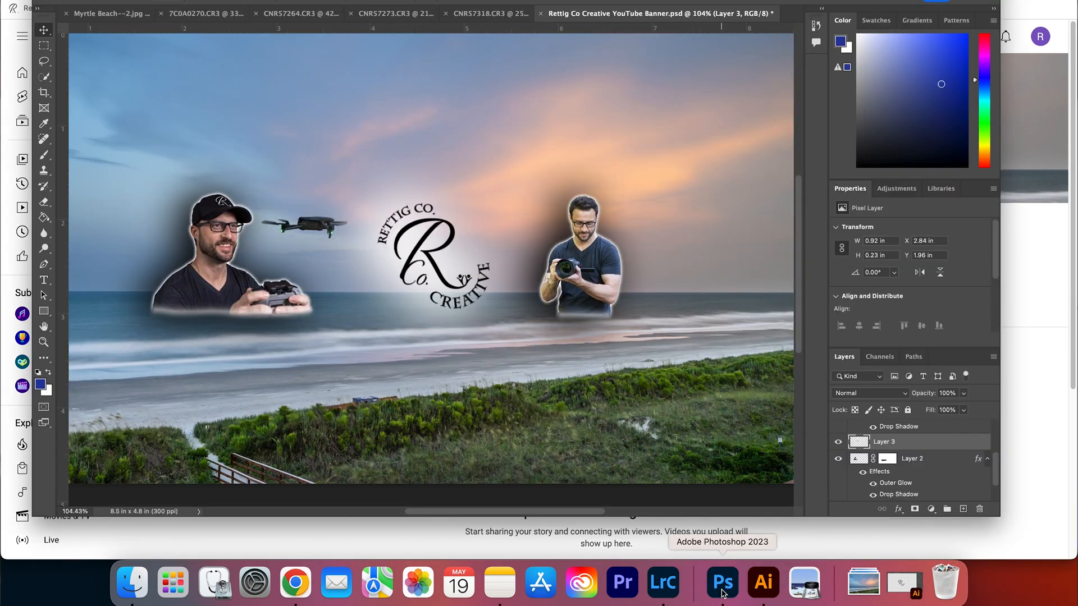
click(509, 12)
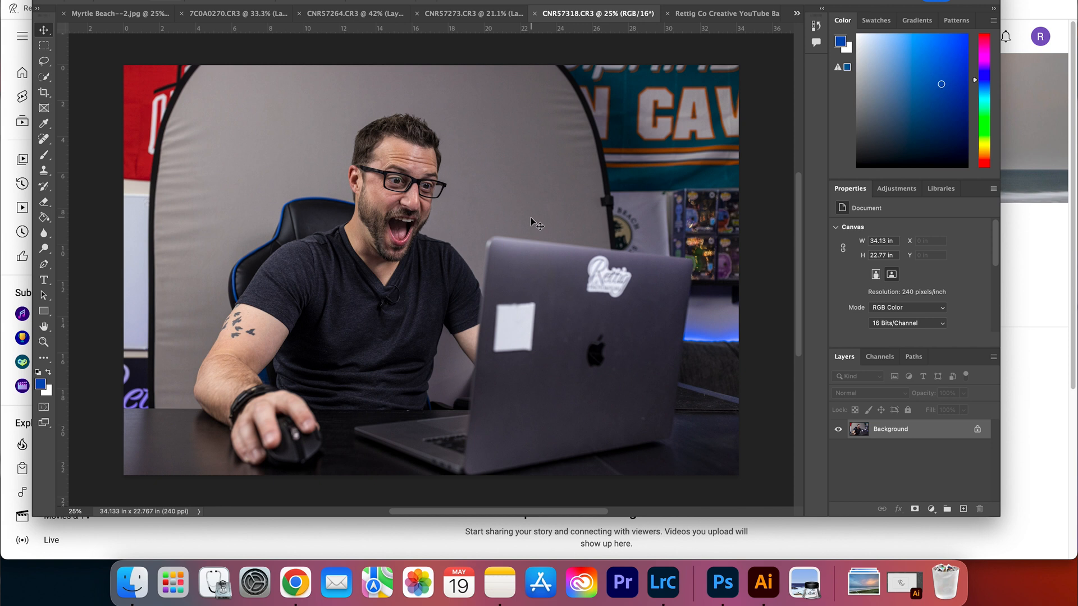
click(243, 0)
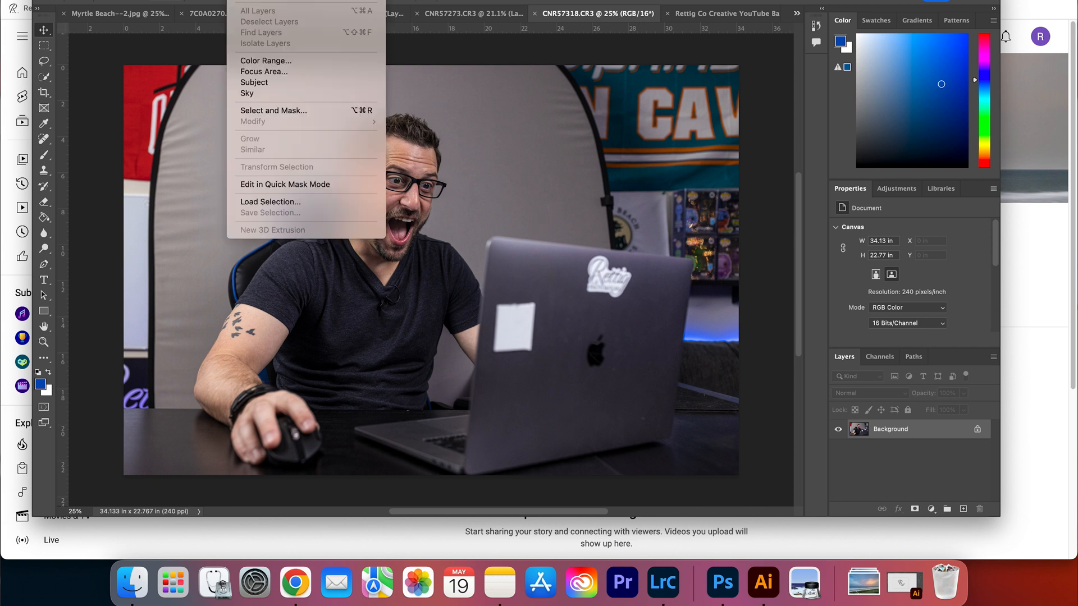
click(242, 0)
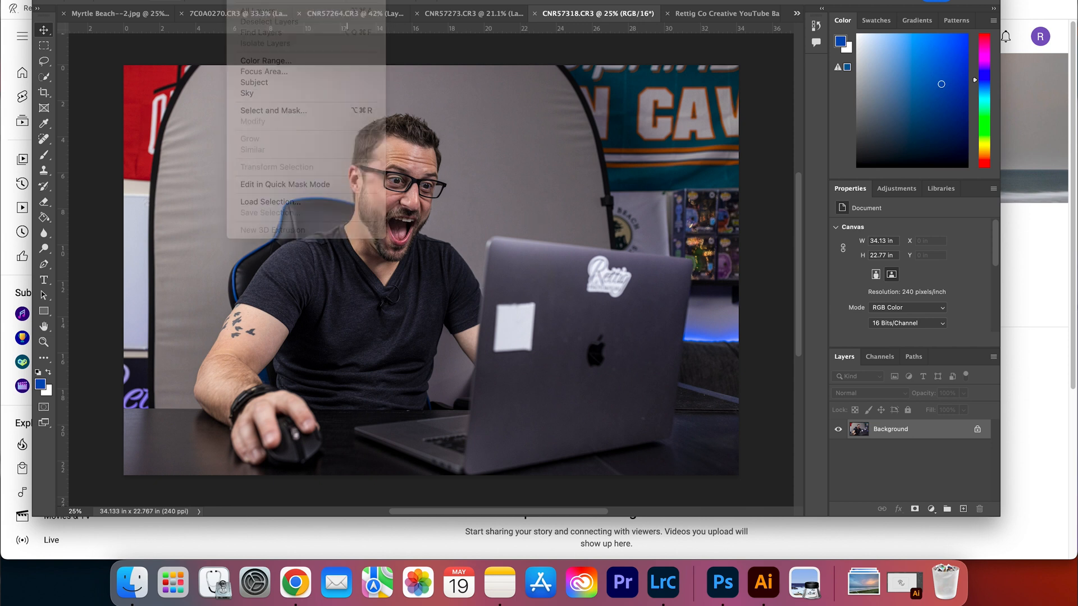
key(c)
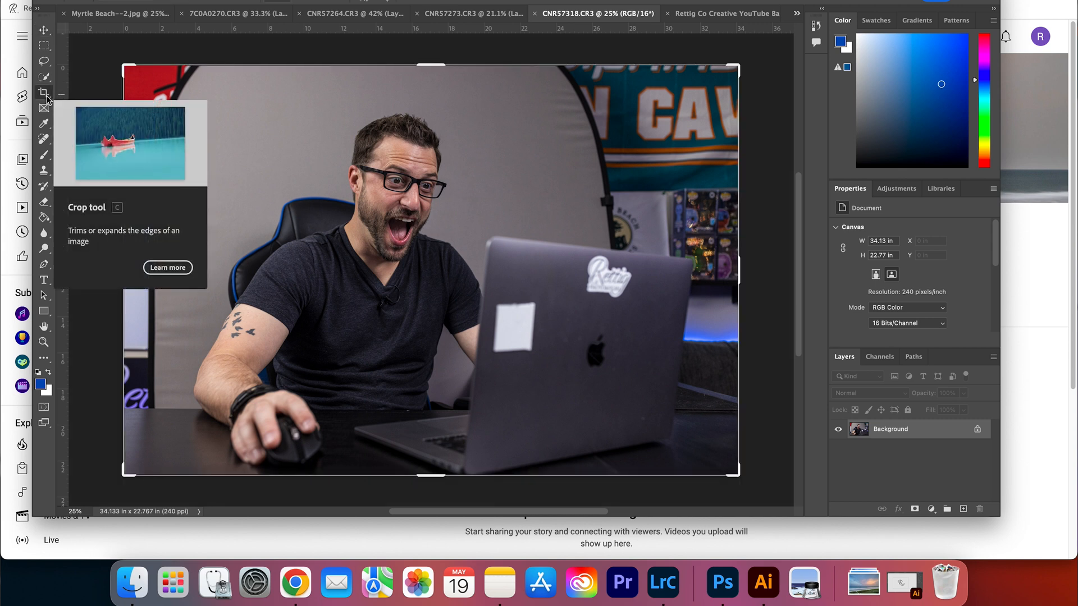
click(148, 0)
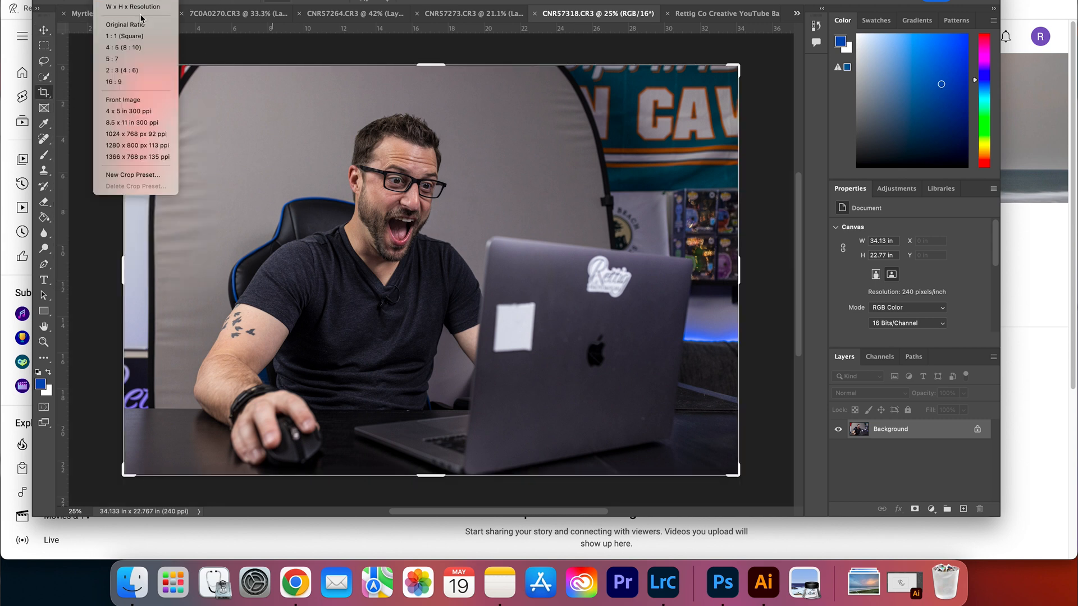
click(140, 83)
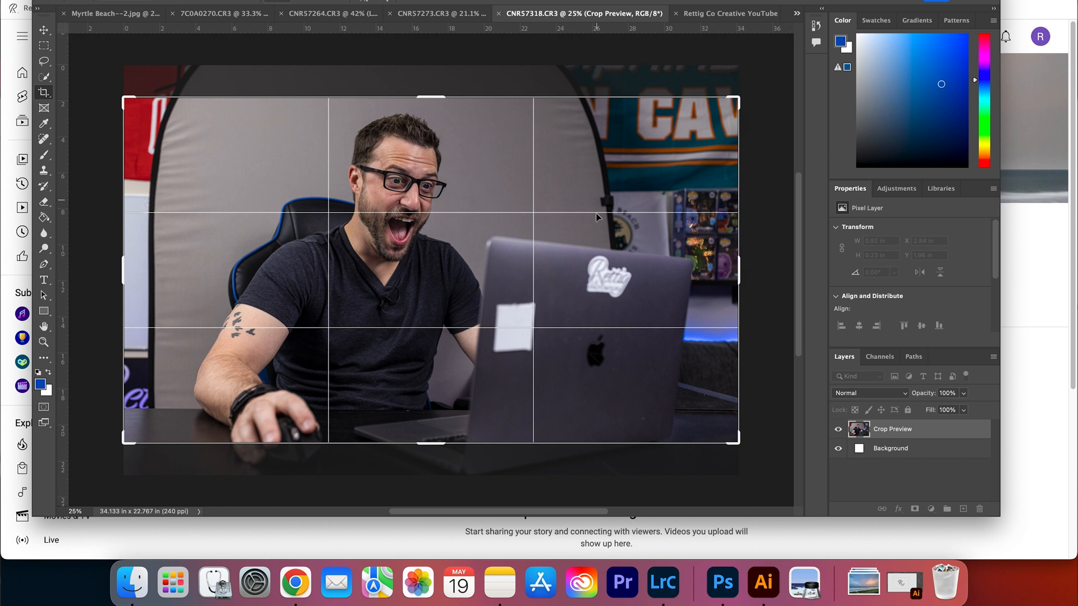
mouse_move(584, 299)
mouse_down()
mouse_move(581, 272)
mouse_move(580, 292)
mouse_up()
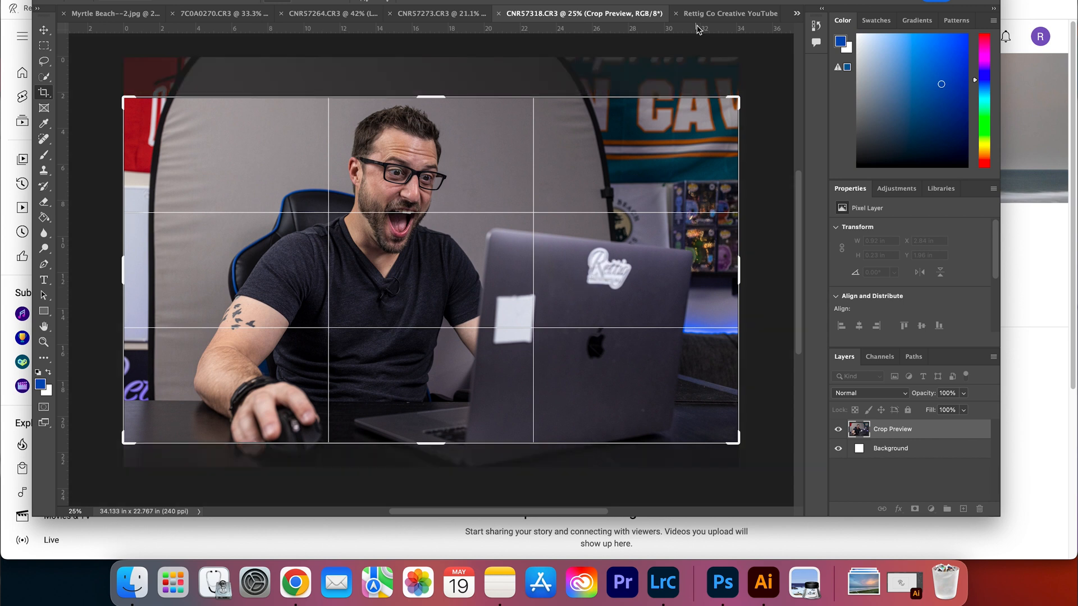
click(664, 2)
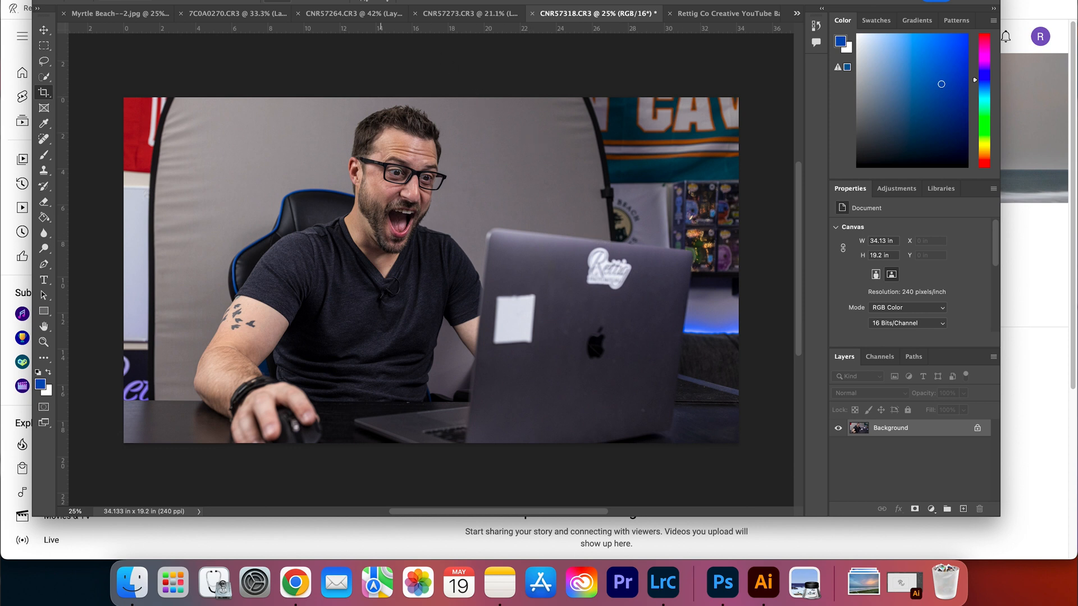
- Select the man with Select Subject and add the laptop to the selection with the Quick Selection tool
click(275, 0)
mouse_move(244, 0)
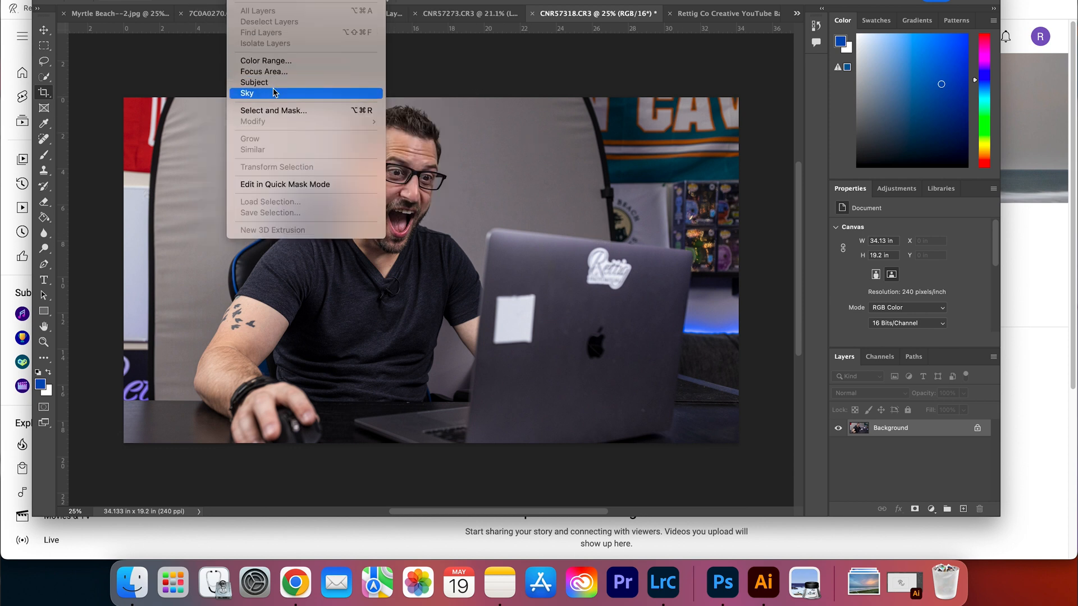
click(289, 82)
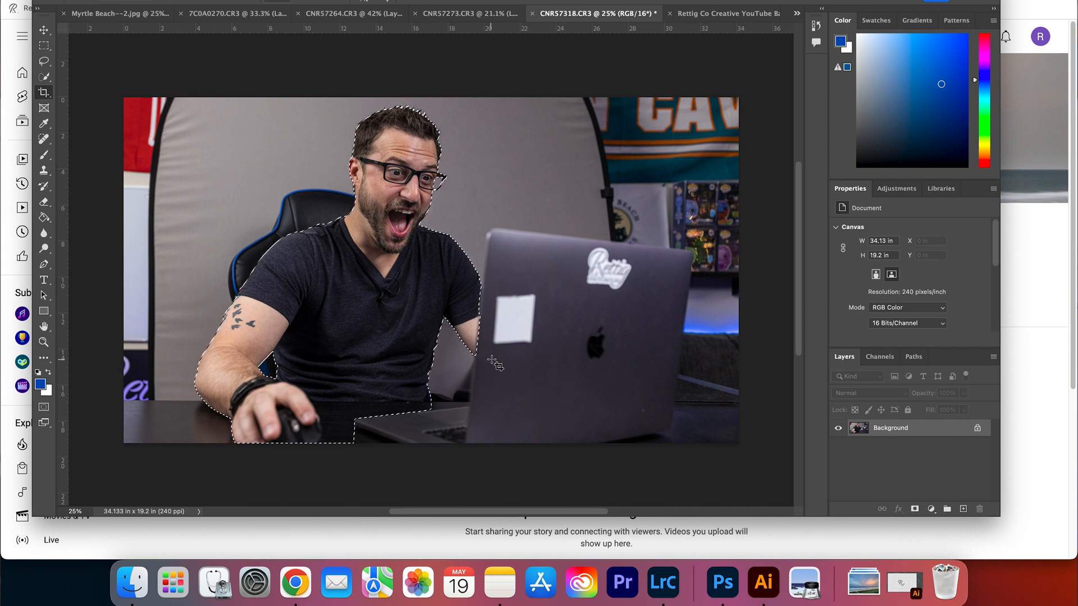
click(47, 78)
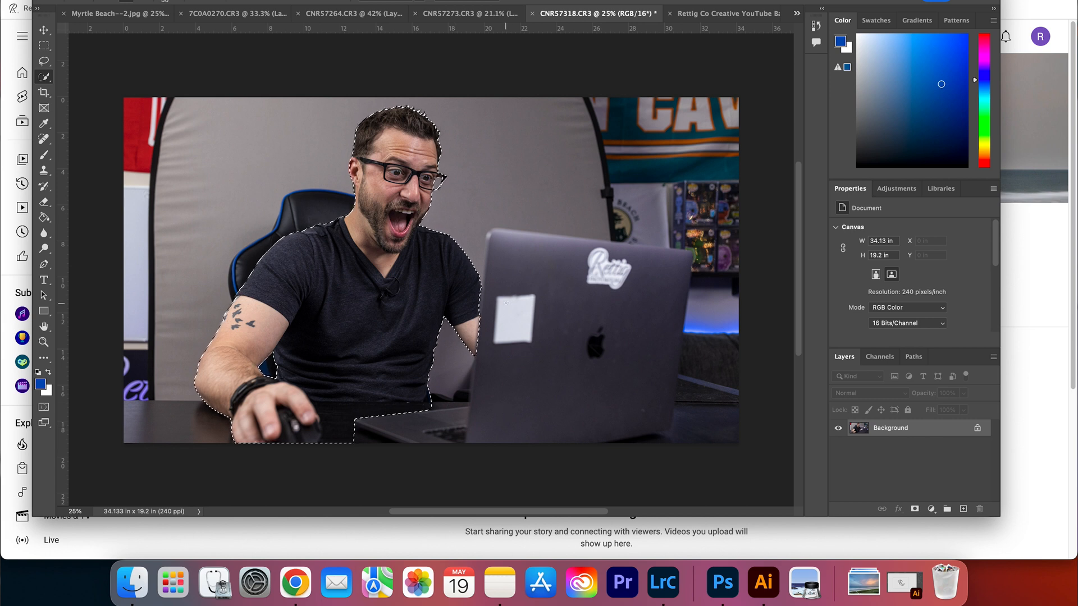
drag(504, 313, 519, 325)
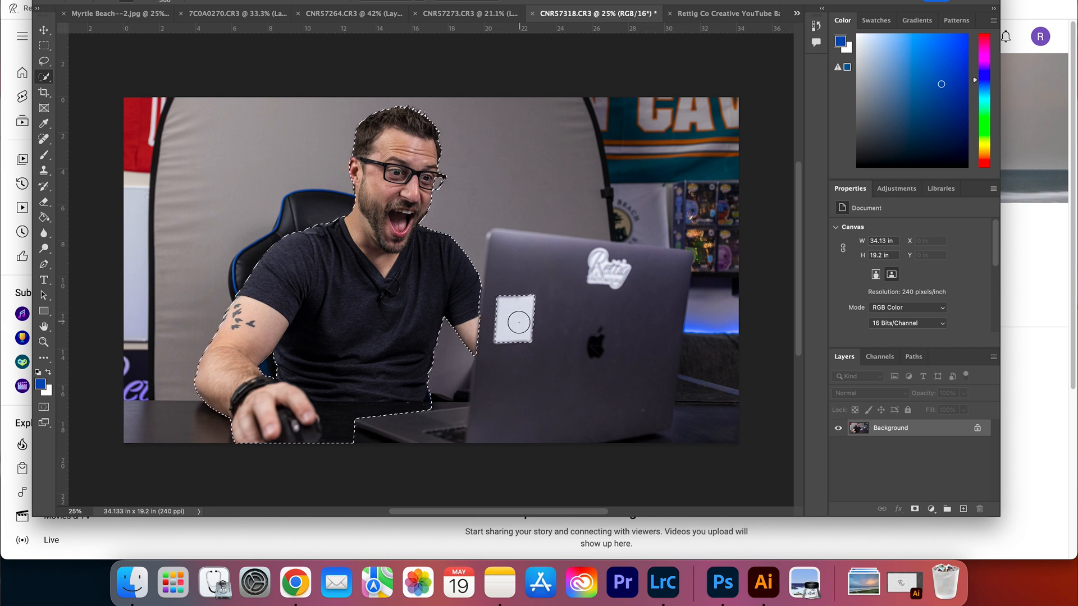
mouse_move(512, 265)
mouse_down()
mouse_move(625, 258)
mouse_move(440, 349)
mouse_move(681, 180)
mouse_move(696, 433)
mouse_move(467, 370)
mouse_up()
scroll(440, 354, up, 1)
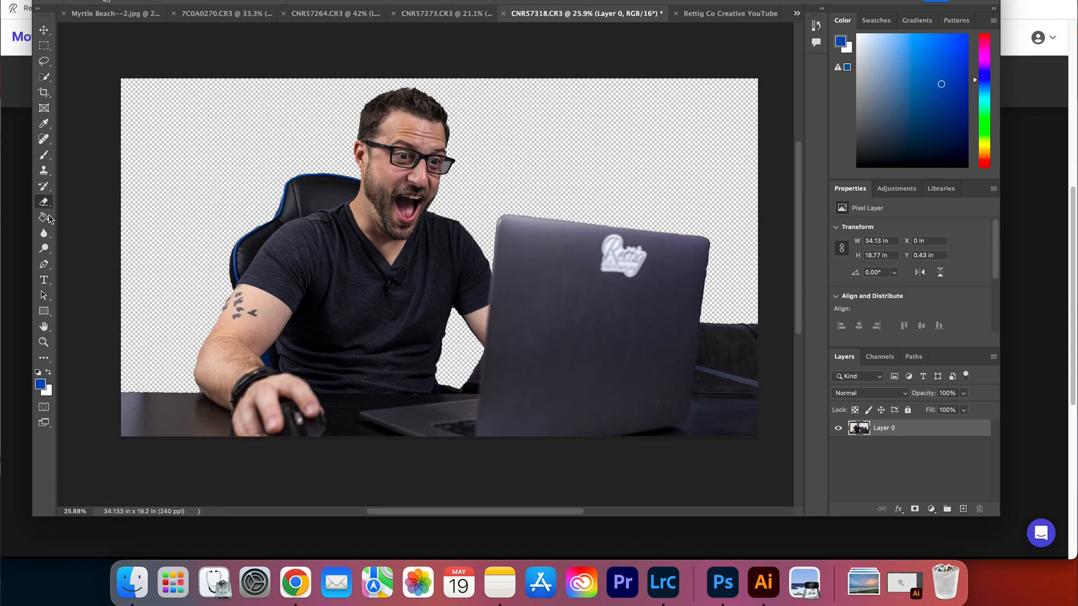
- Draw a black rectangle about 35.12 x 20.91 in covering the whole canvas and place its layer beneath the cut-out photo layer
click(43, 310)
drag(117, 67, 763, 417)
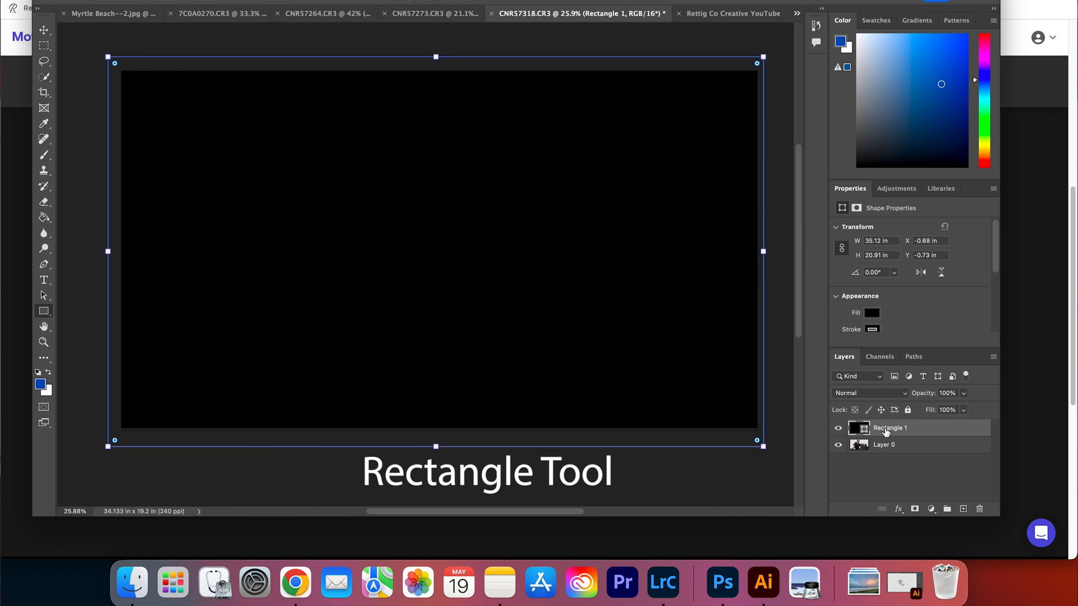
drag(886, 433, 885, 452)
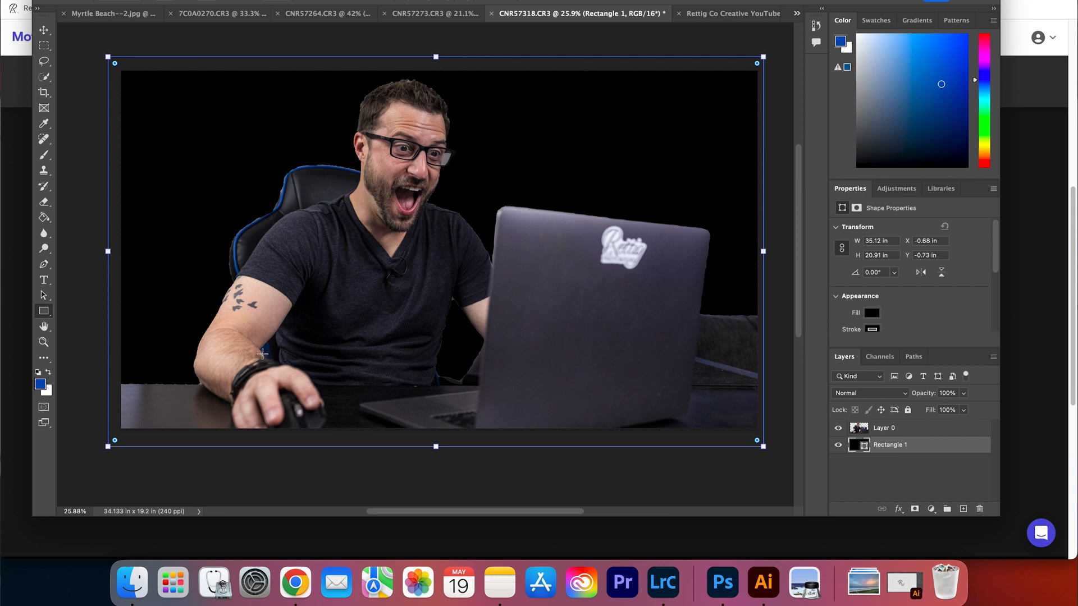
- Change the rectangle's fill to a gradient, trying the blue-to-white and black-to-white Basics presets
scroll(403, 310, up, 1)
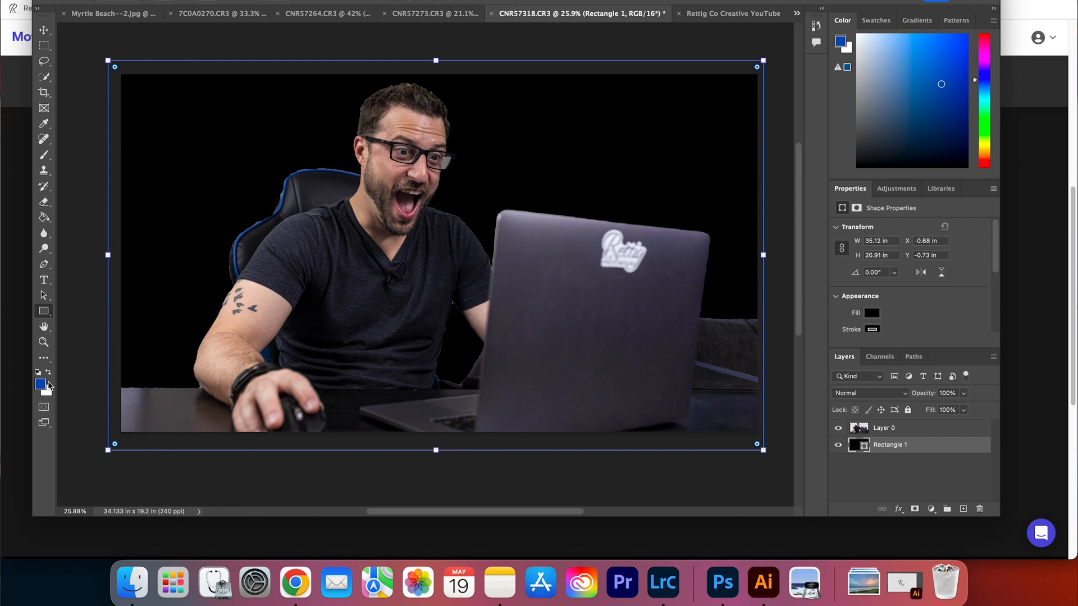
click(165, 2)
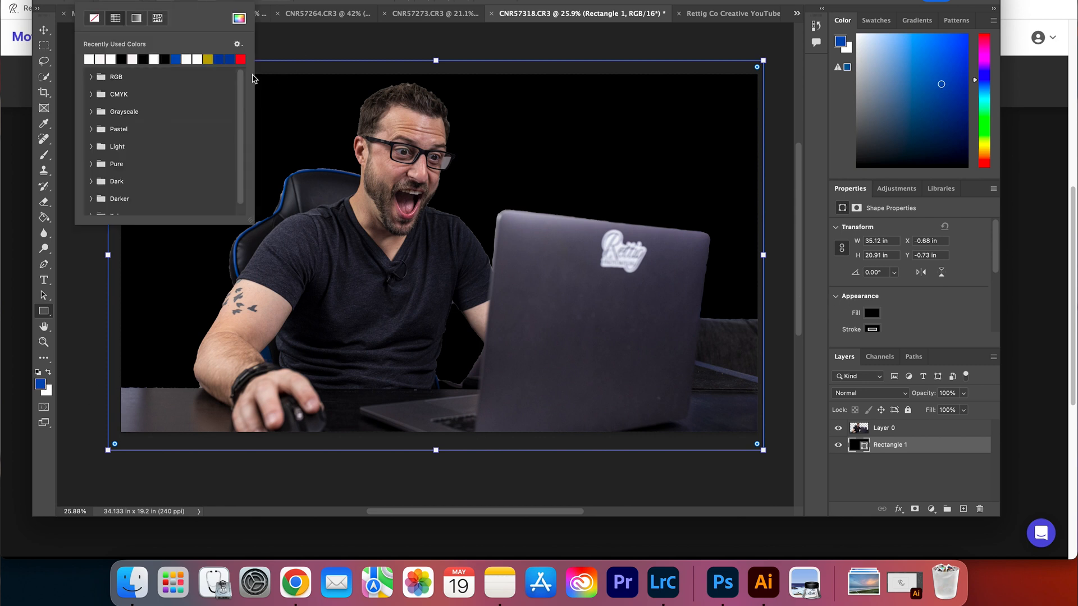
click(141, 21)
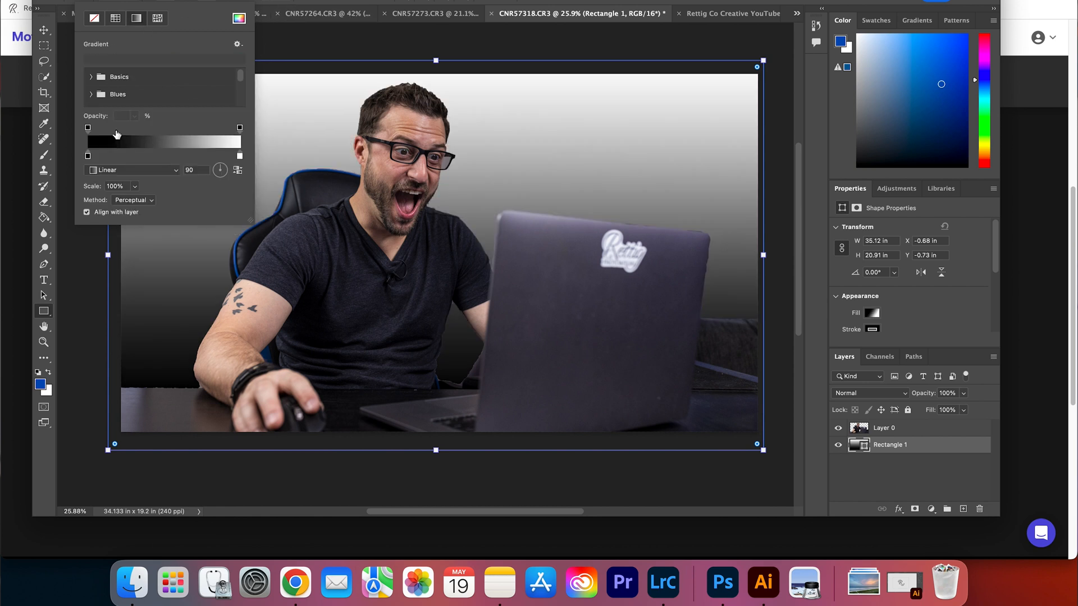
click(92, 77)
click(106, 97)
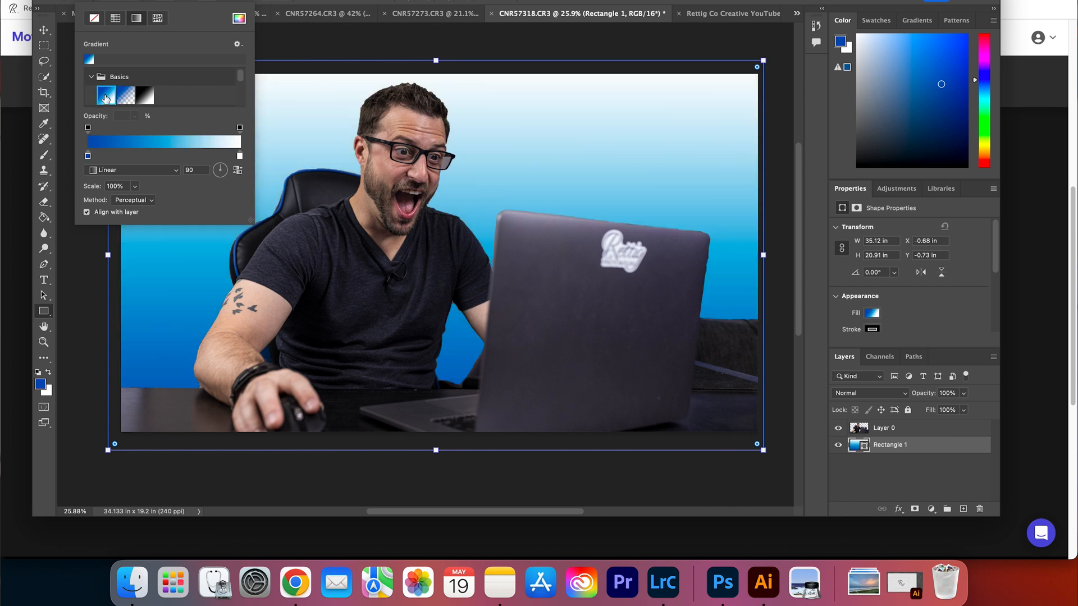
click(143, 96)
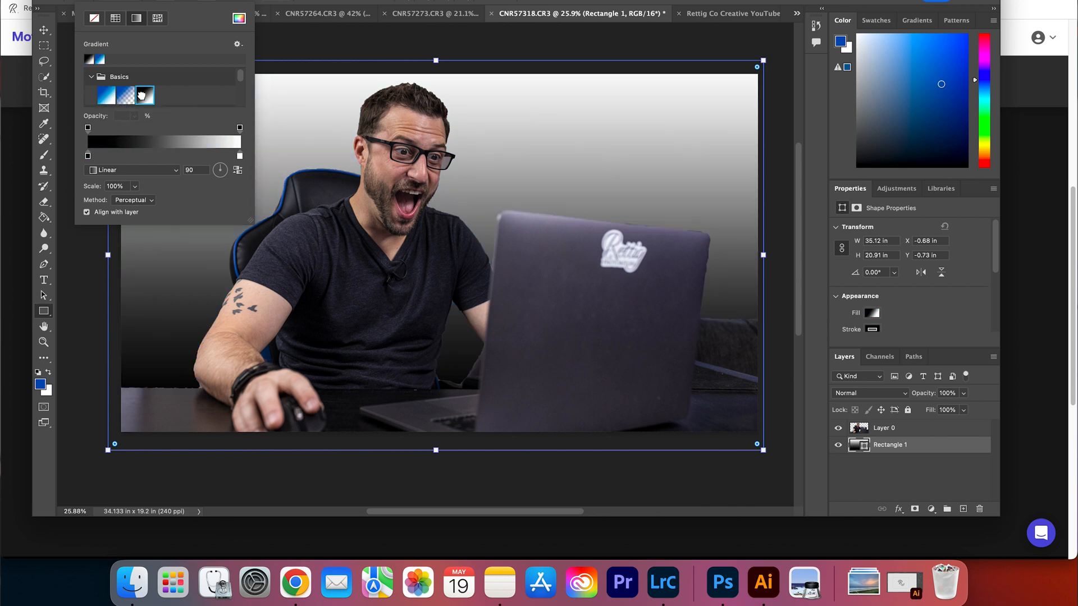
- Try several Blues gradient presets on the background rectangle and settle on the soft periwinkle one
scroll(147, 97, down, 3)
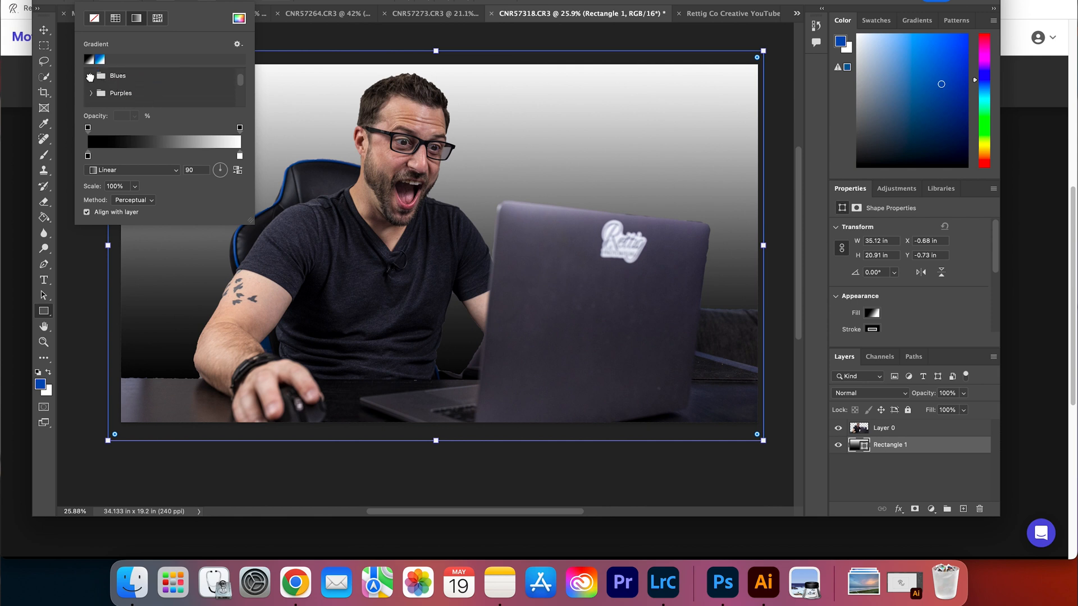
click(92, 75)
click(125, 90)
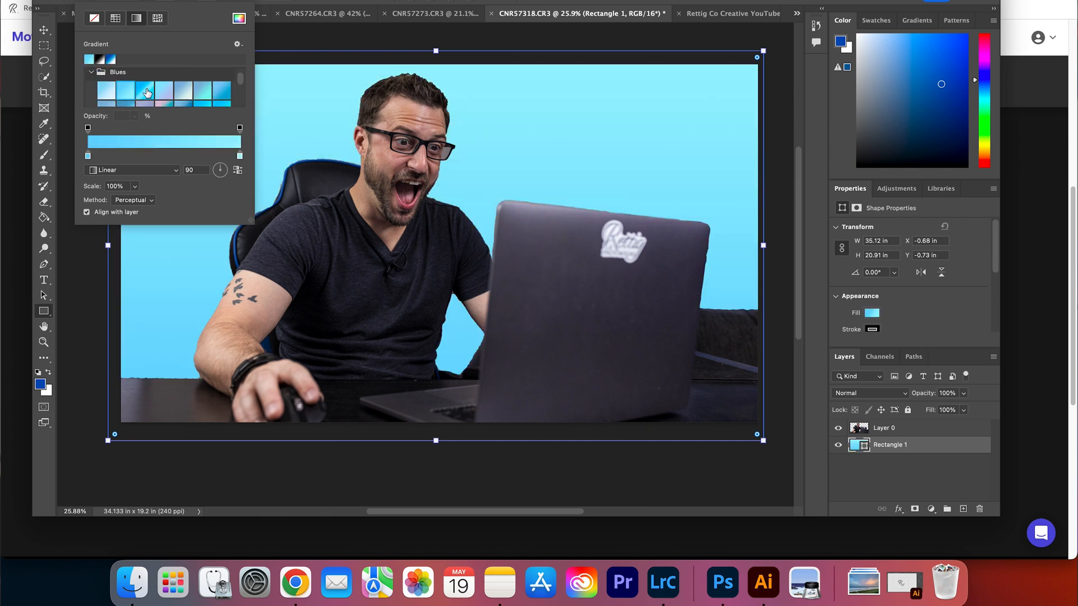
click(145, 91)
click(219, 92)
scroll(217, 96, down, 2)
scroll(217, 94, down, 1)
click(141, 89)
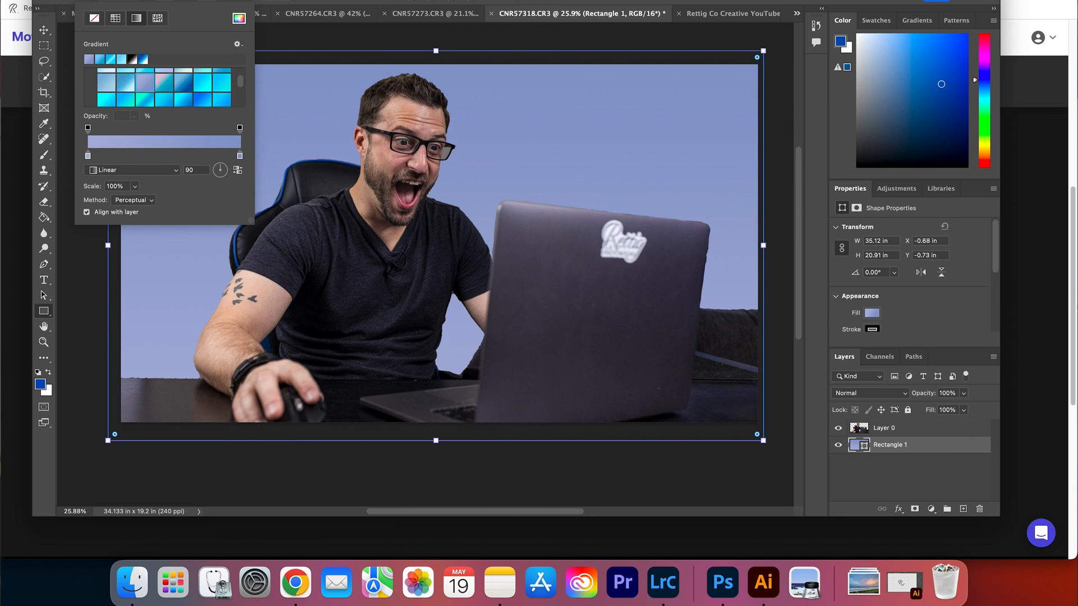
click(161, 2)
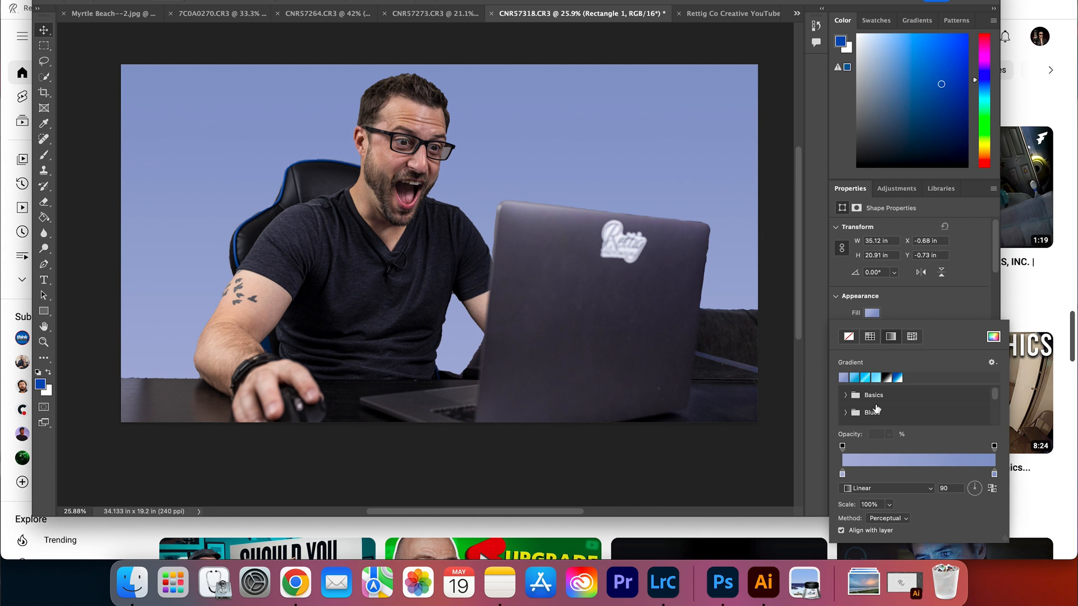
- Move the periwinkle gradient's start stop and midpoint, and add a white color stop between its ends, shifted slightly toward the start
drag(844, 477, 899, 471)
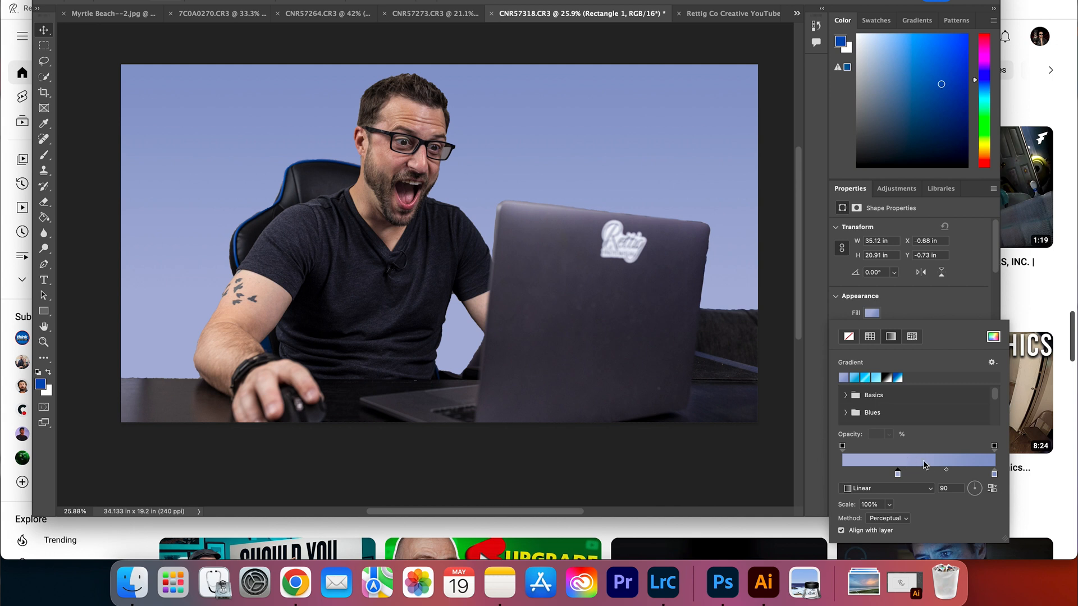
drag(947, 470, 916, 477)
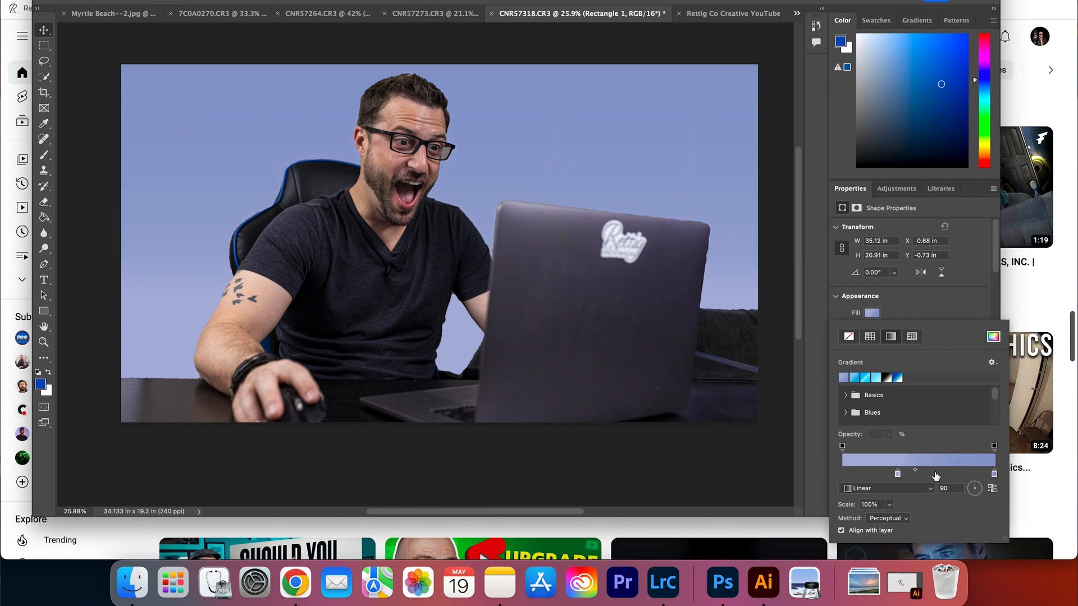
click(968, 473)
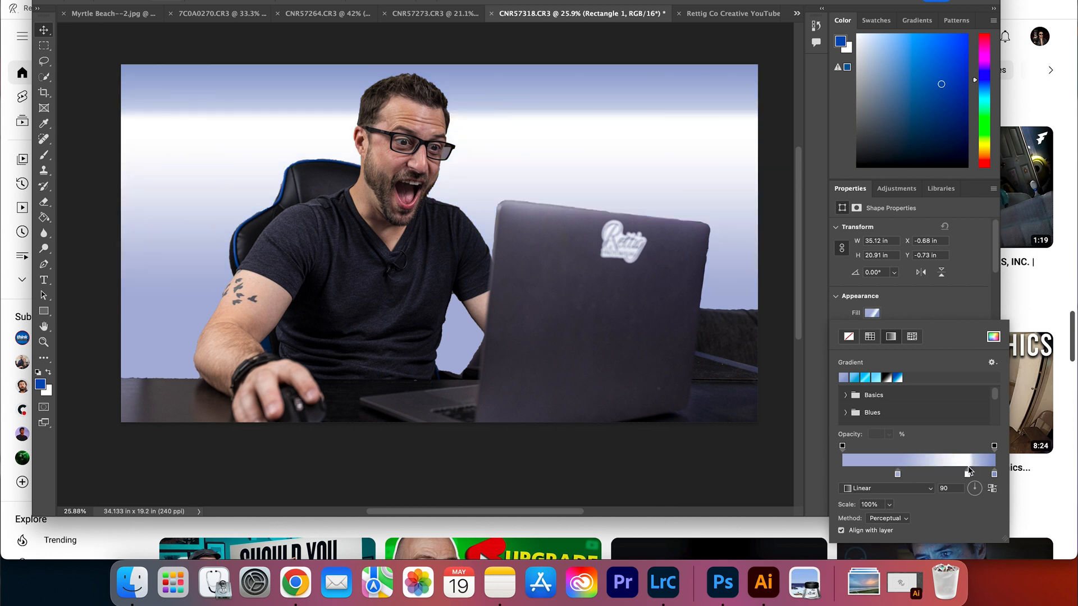
drag(967, 476, 945, 476)
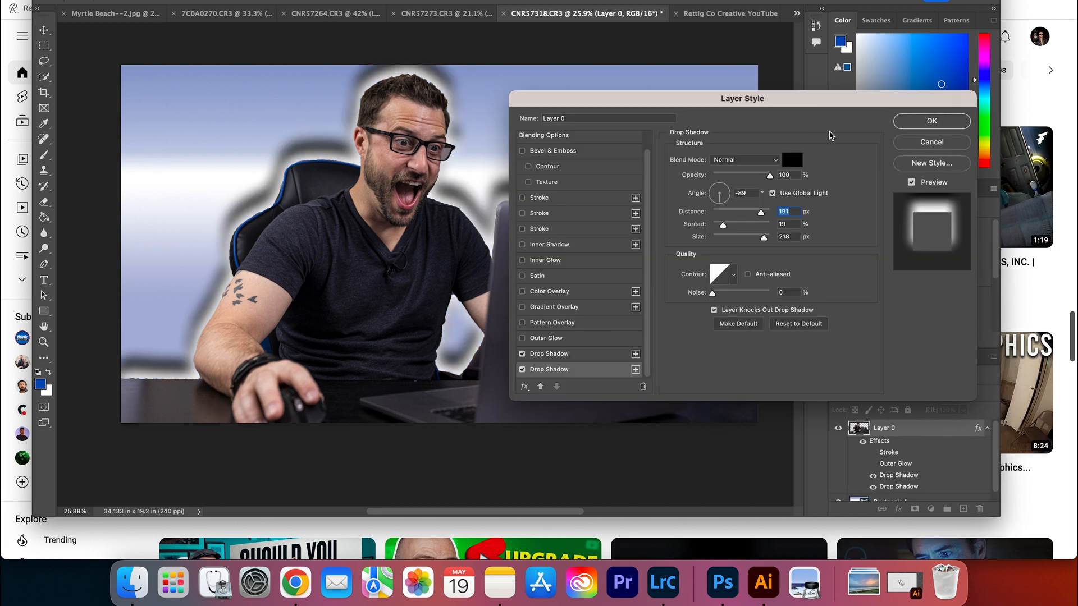
- Apply the drop shadows to the cut-out photo layer and recolor the lower, black drop shadow to blue 0c26c3
click(931, 118)
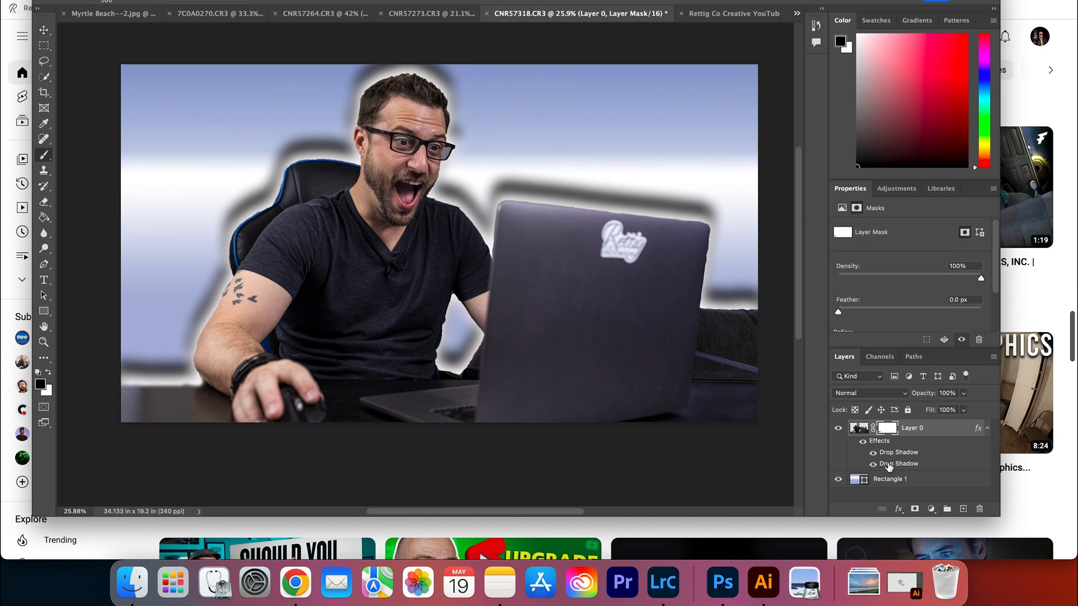
double_click(888, 464)
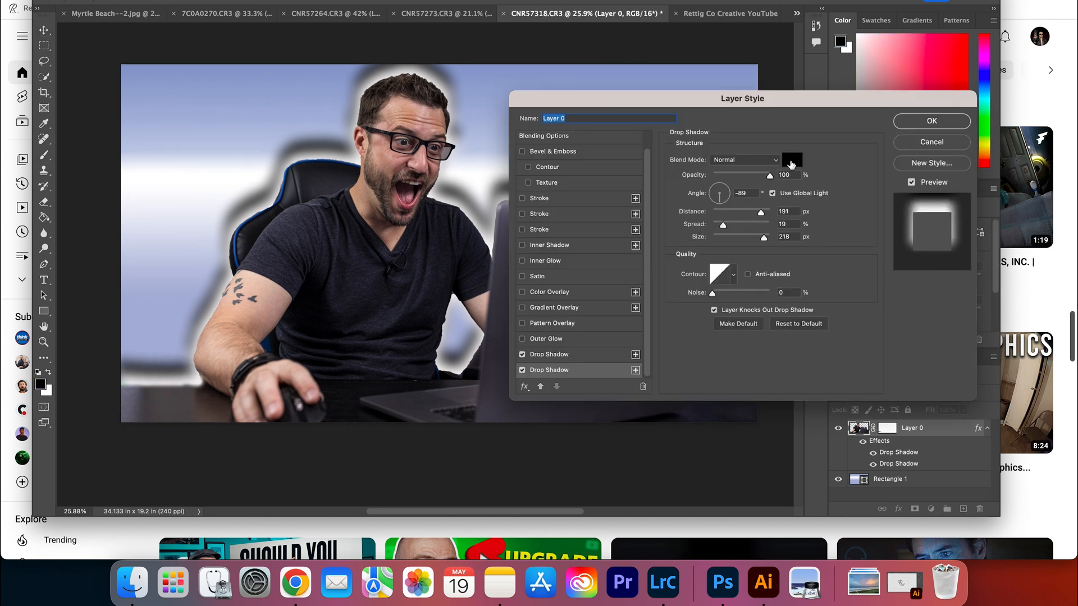
click(792, 160)
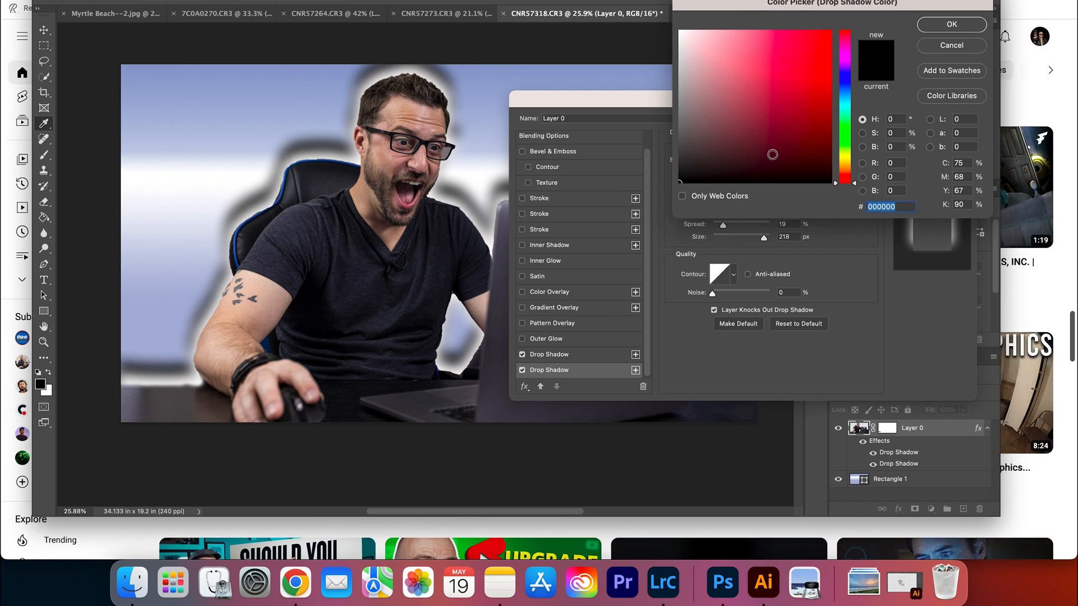
click(846, 92)
drag(846, 88, 846, 84)
click(825, 67)
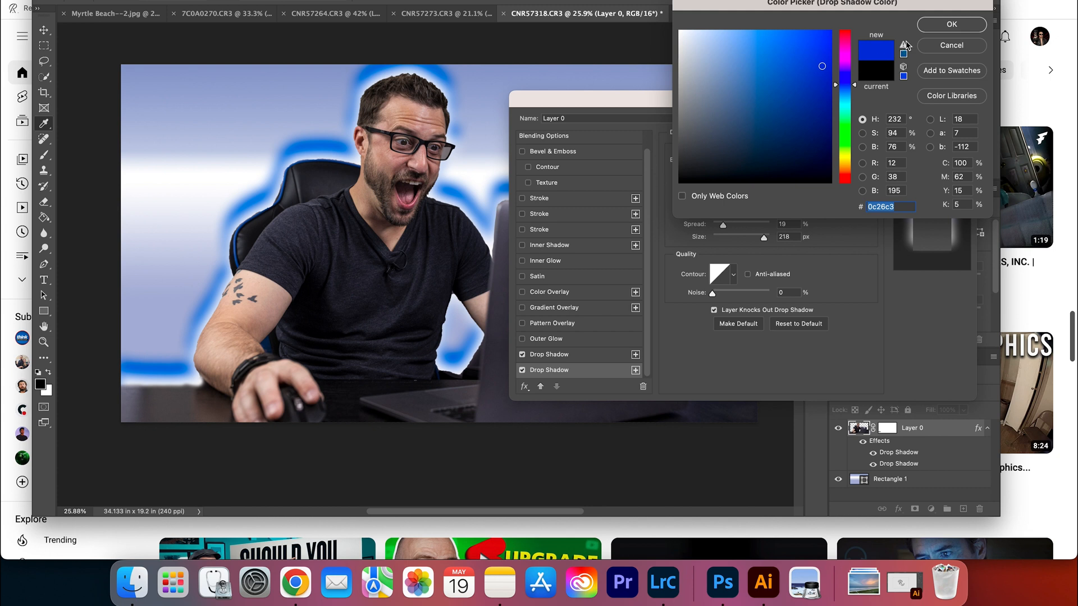
click(932, 28)
click(921, 123)
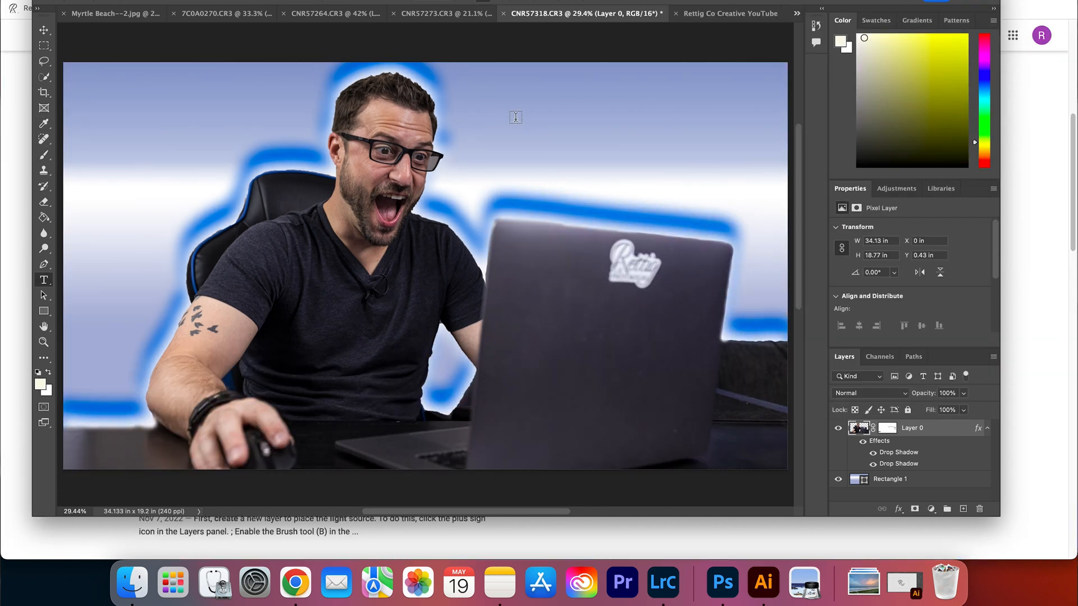
- Add the title "Making a YouTube Banner" in Bowlby One SC above the laptop
click(515, 116)
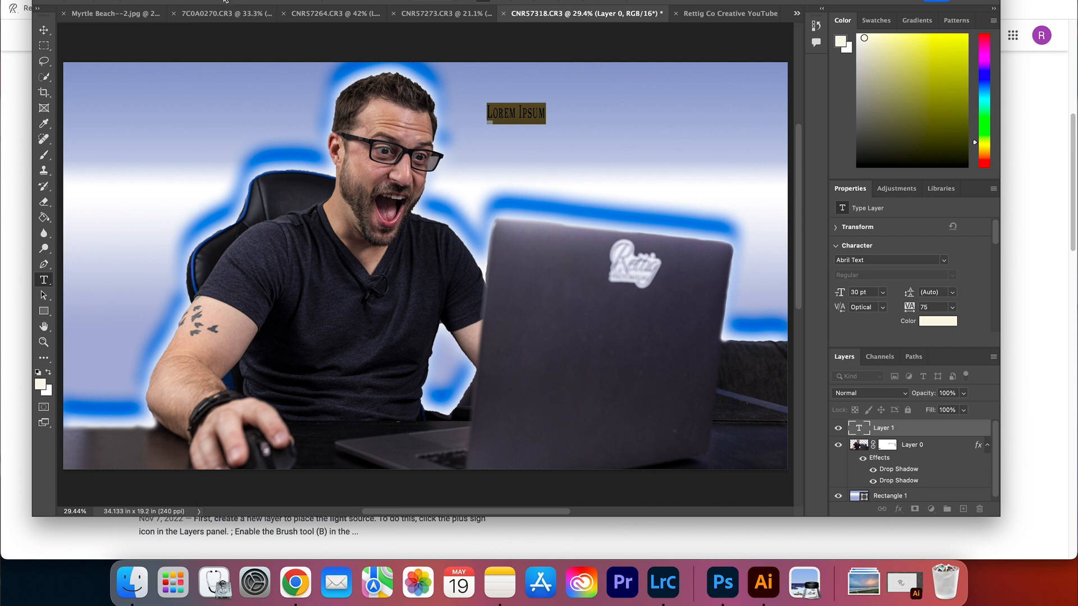
text(Making A)
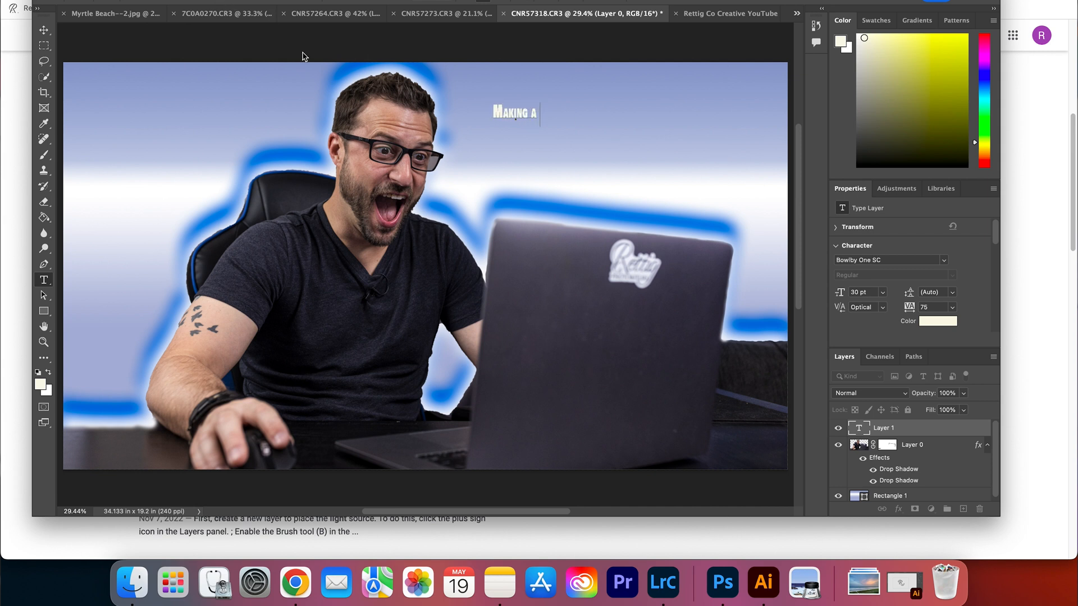
text( YouTube)
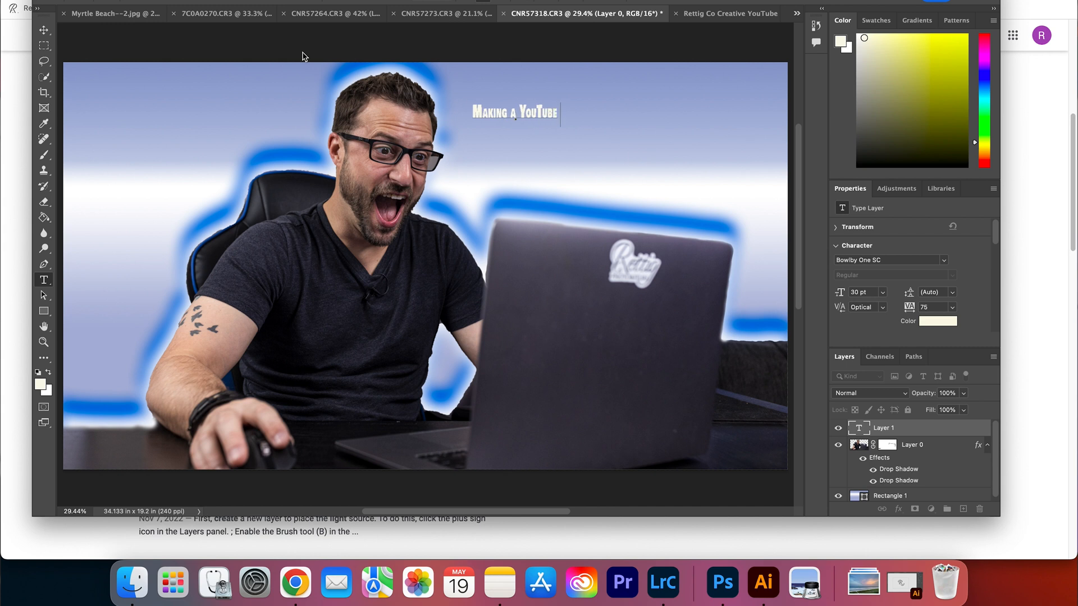
text( Banner)
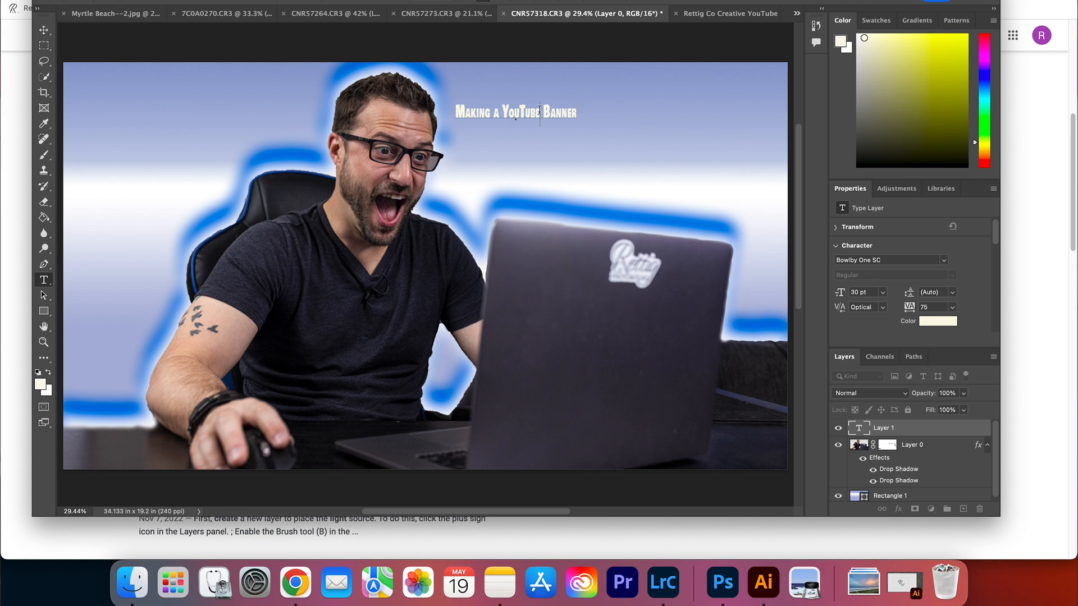
- Try 150 pt and 60 pt for the whole title, set its font size to 72 pt, and commit the text
key(super+a)
click(342, 4)
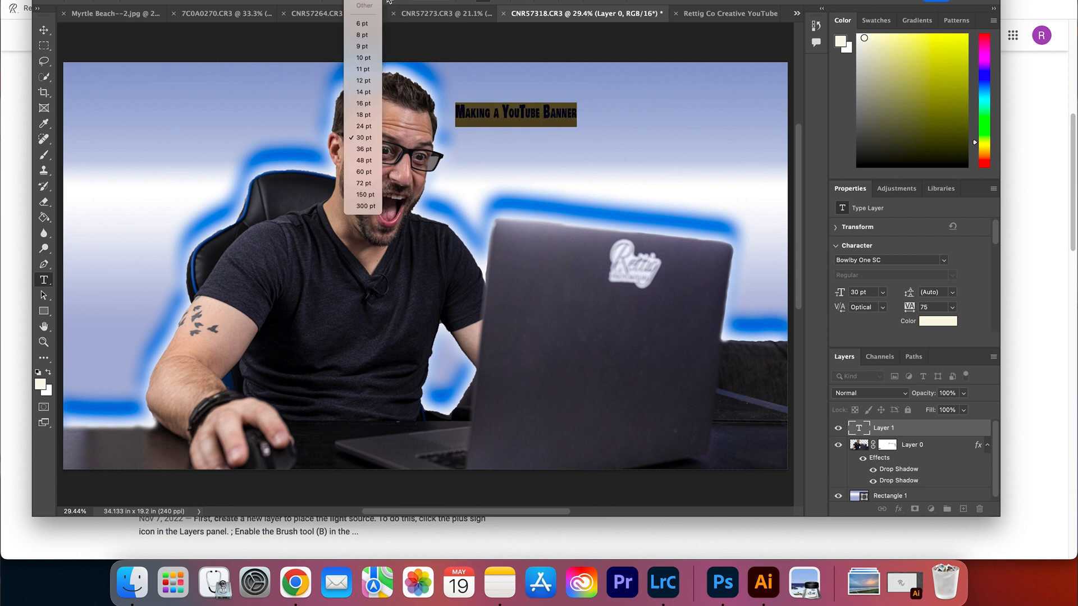
click(364, 195)
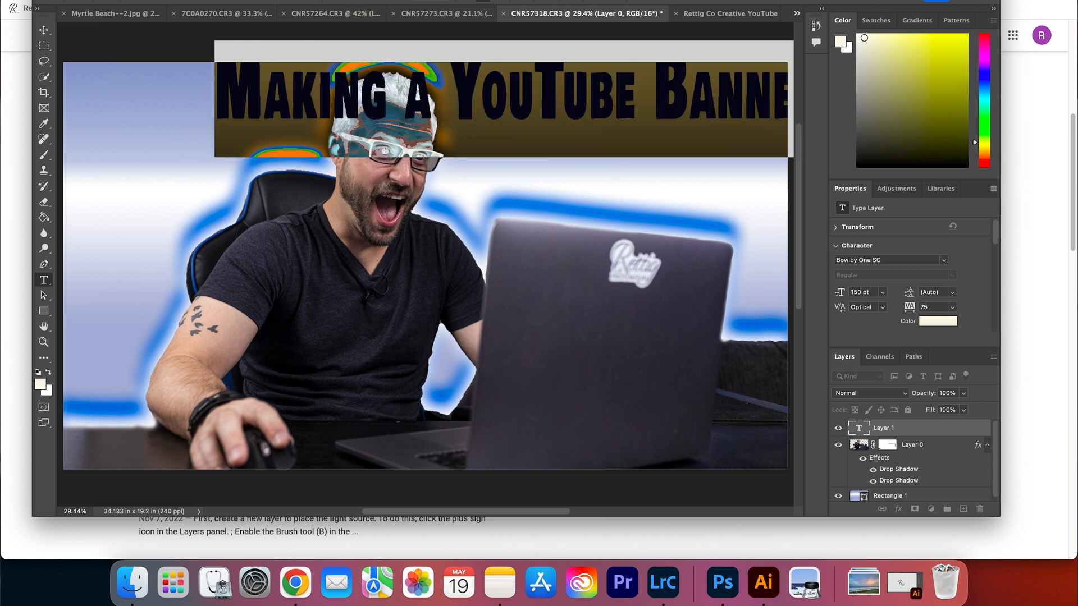
click(376, 4)
click(364, 172)
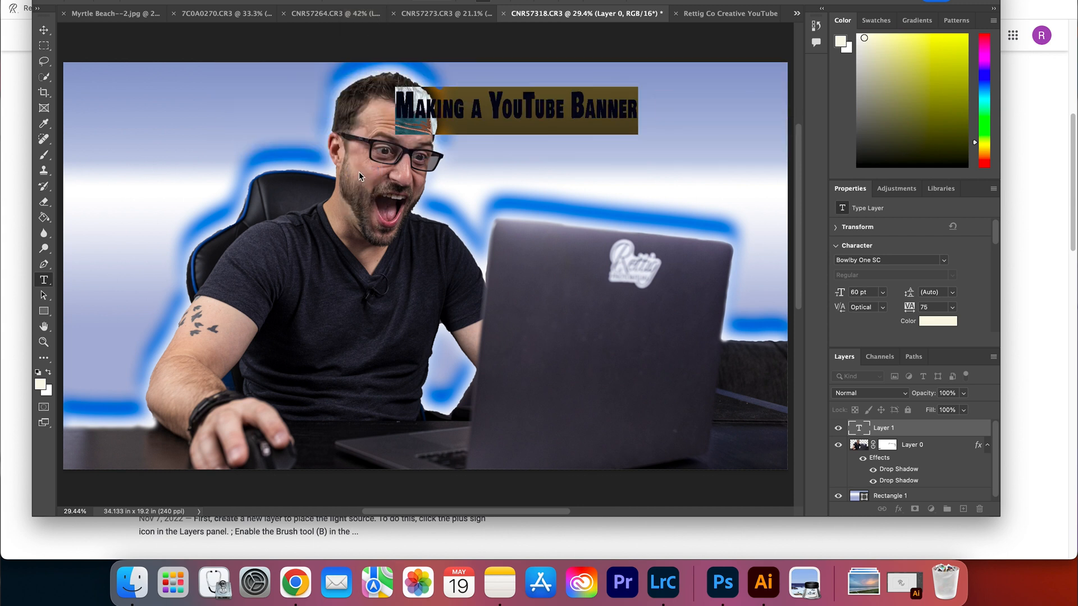
click(378, 3)
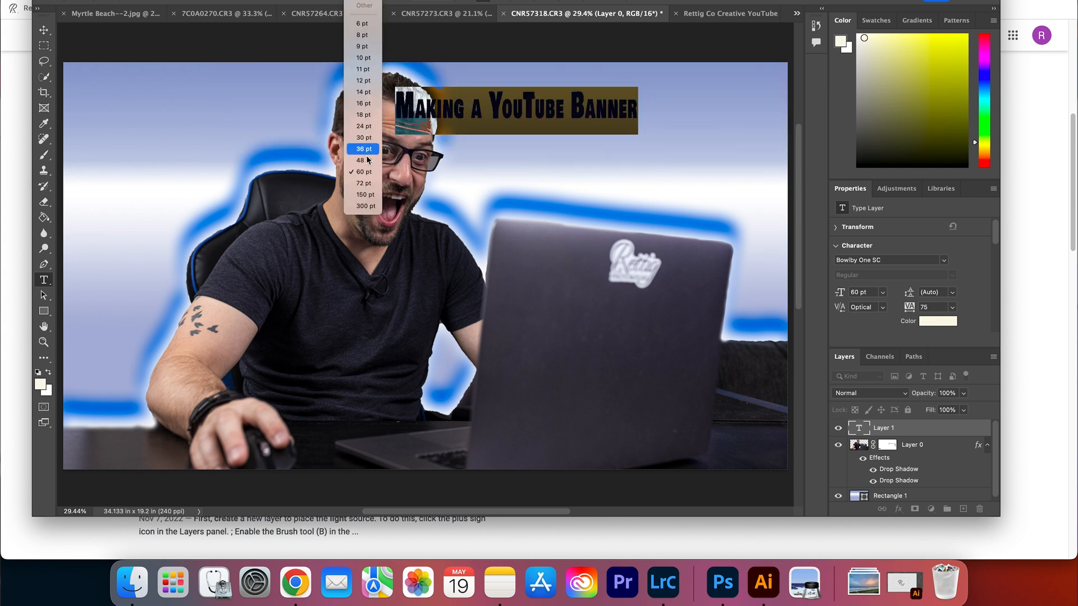
click(369, 184)
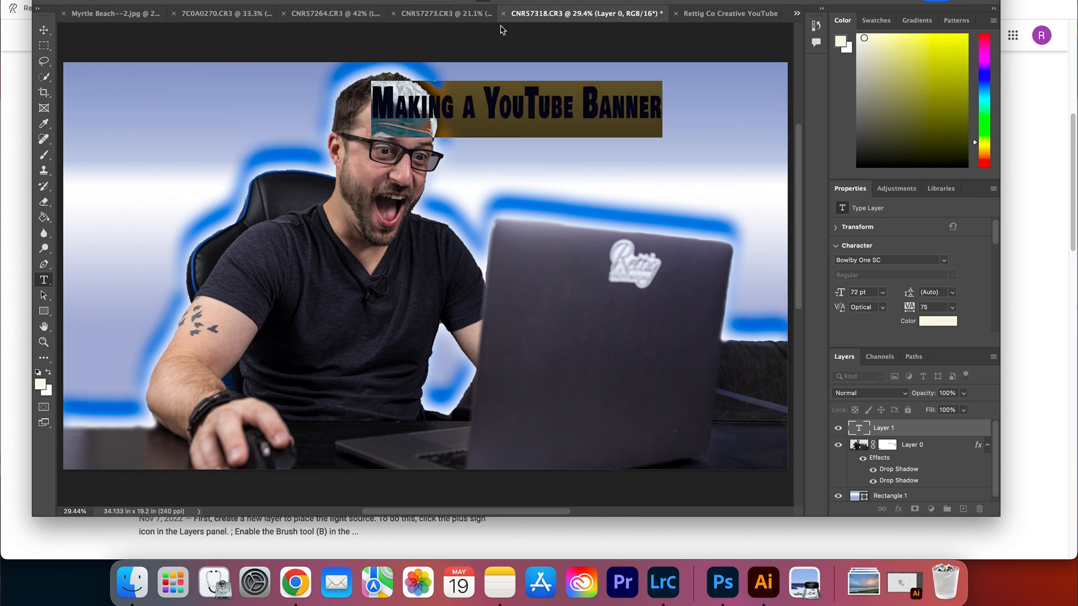
click(575, 3)
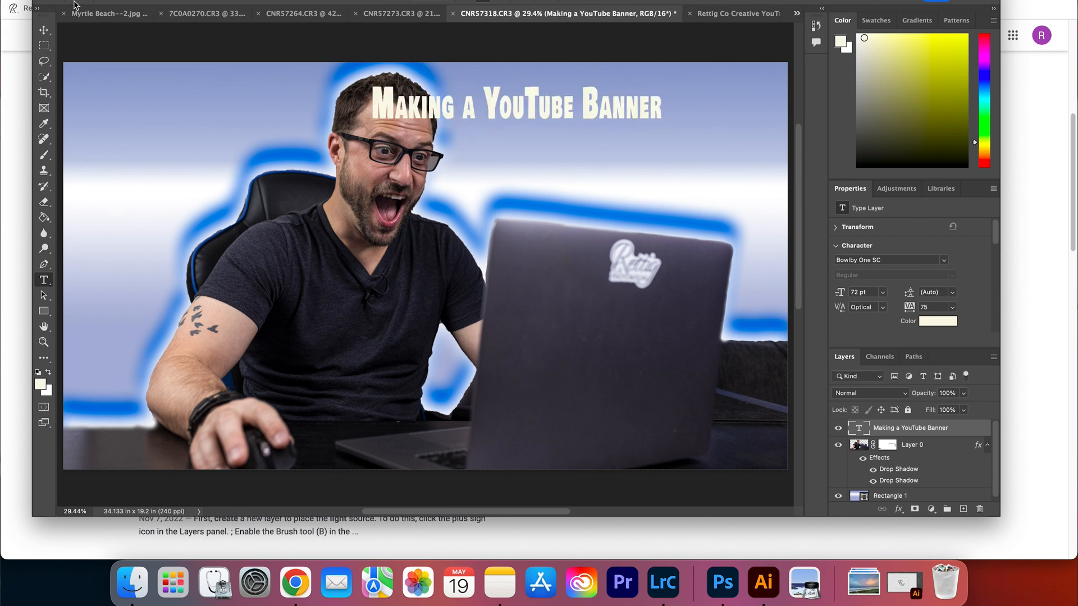
- Move the title into the empty background beside the man's head, above the laptop
click(45, 31)
drag(543, 113, 638, 140)
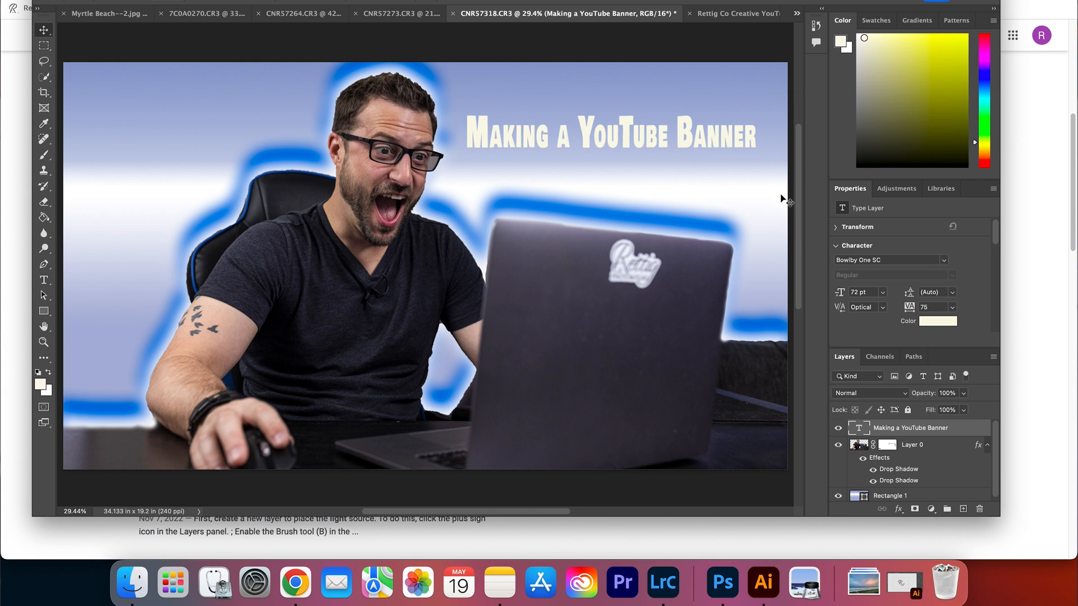
scroll(610, 131, right, 1)
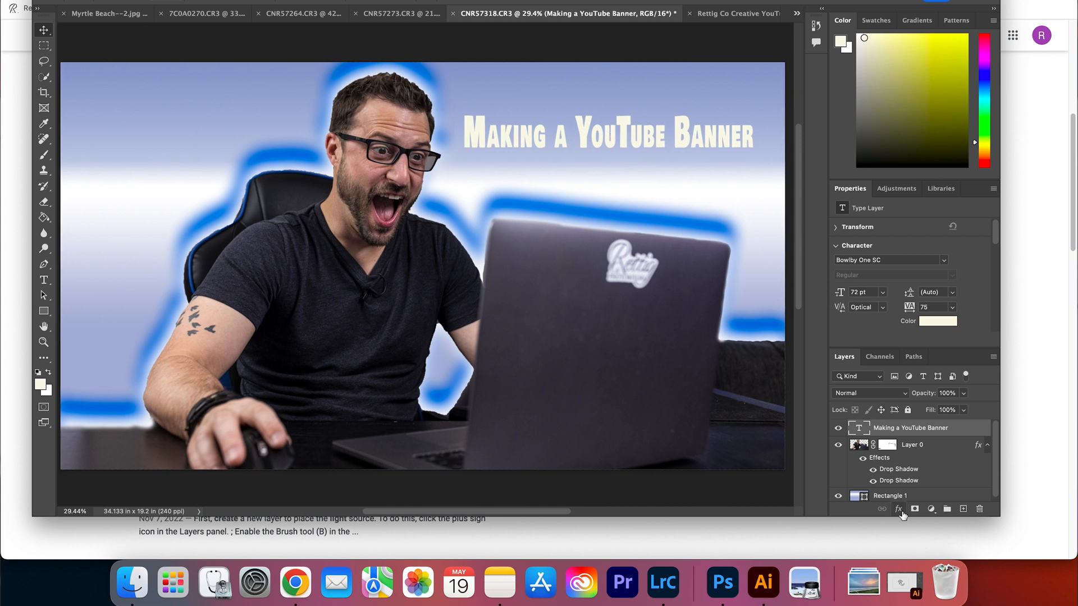
- Add an outside stroke to the title in black 000000 and make it thinner than the default so the letters stay readable
click(899, 510)
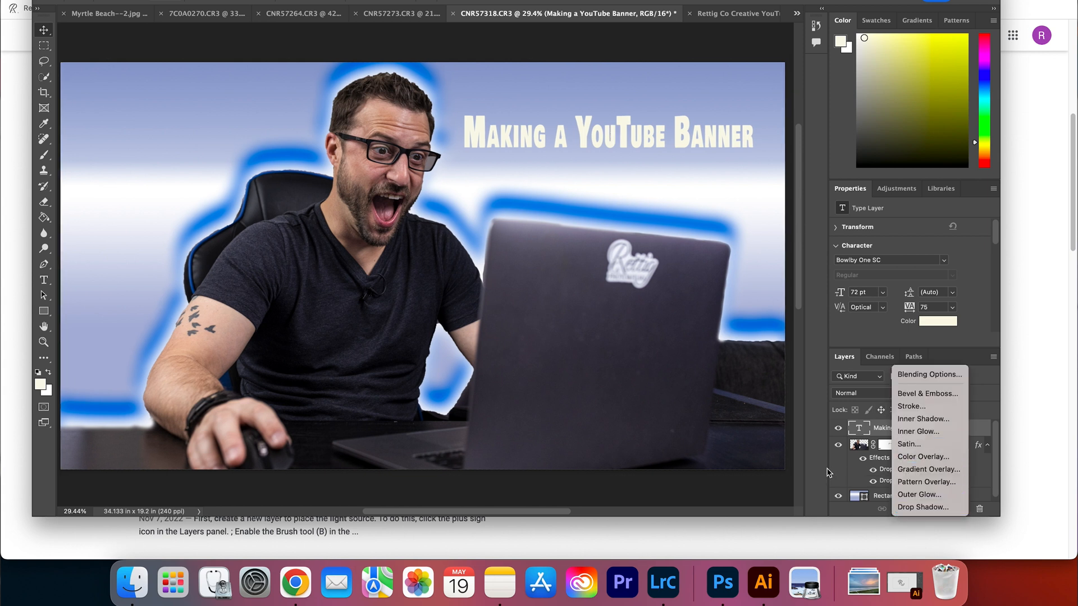
click(921, 407)
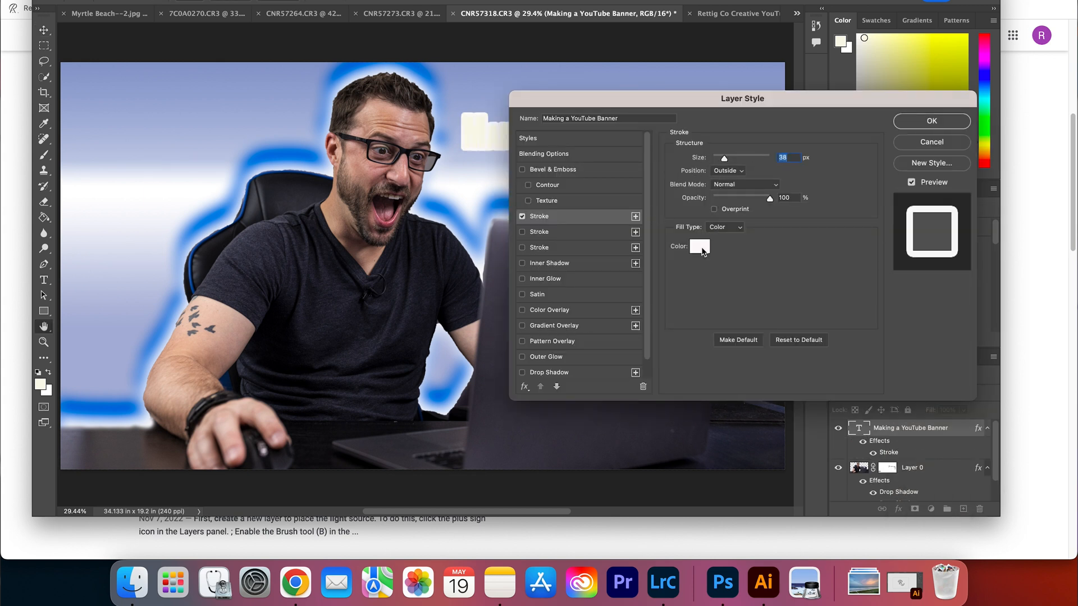
click(702, 250)
click(682, 183)
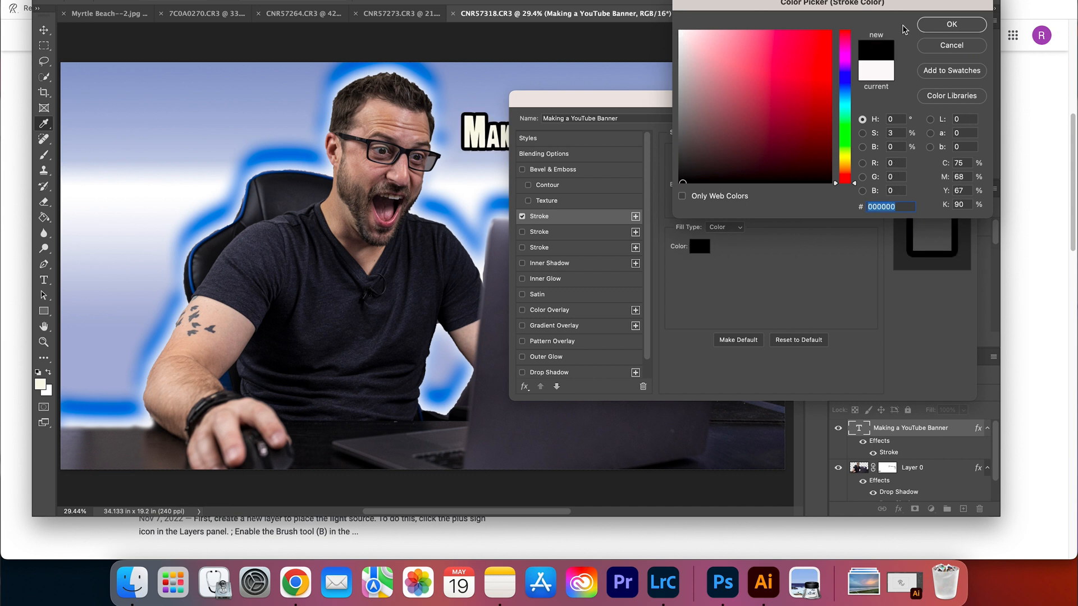
click(951, 24)
drag(724, 161, 722, 163)
click(932, 121)
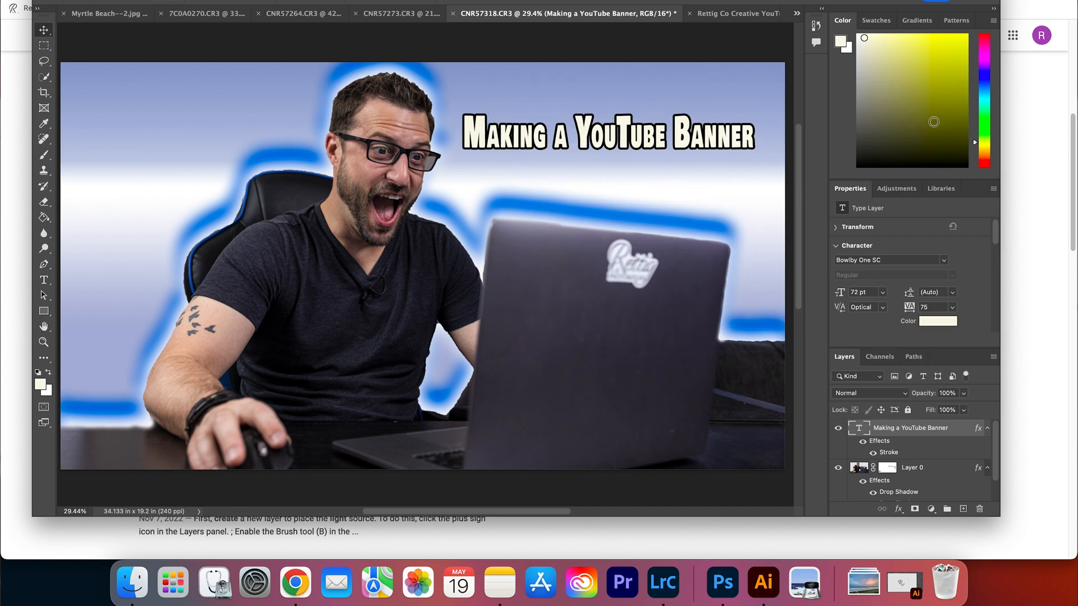
- Copy the photo layer's two drop shadows to the title layer and set the title's blue shadow spread to 2%
scroll(901, 484, down, 2)
drag(901, 484, 899, 438)
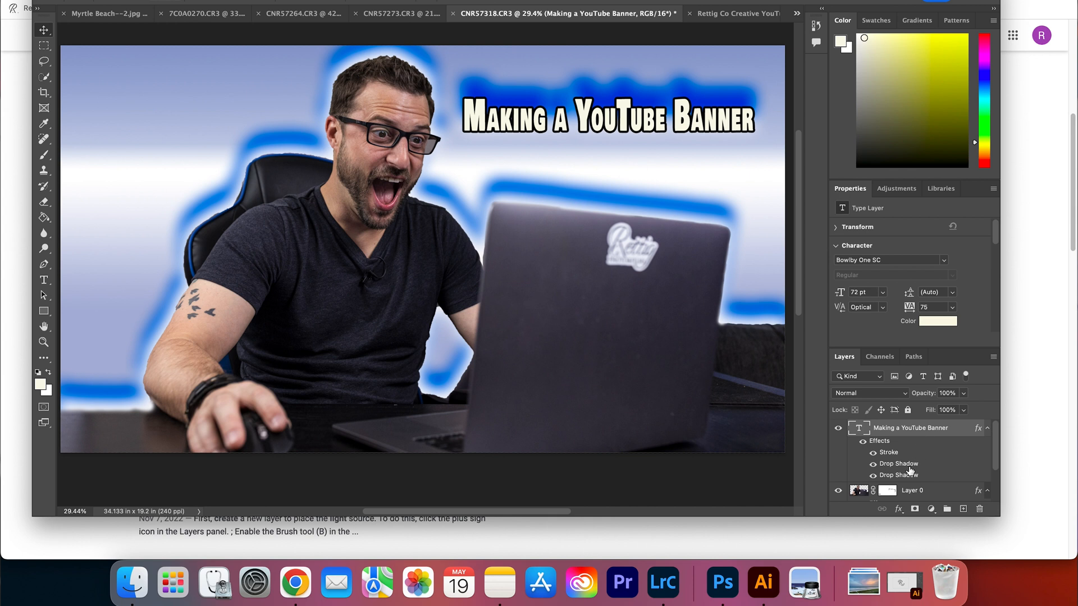
double_click(910, 467)
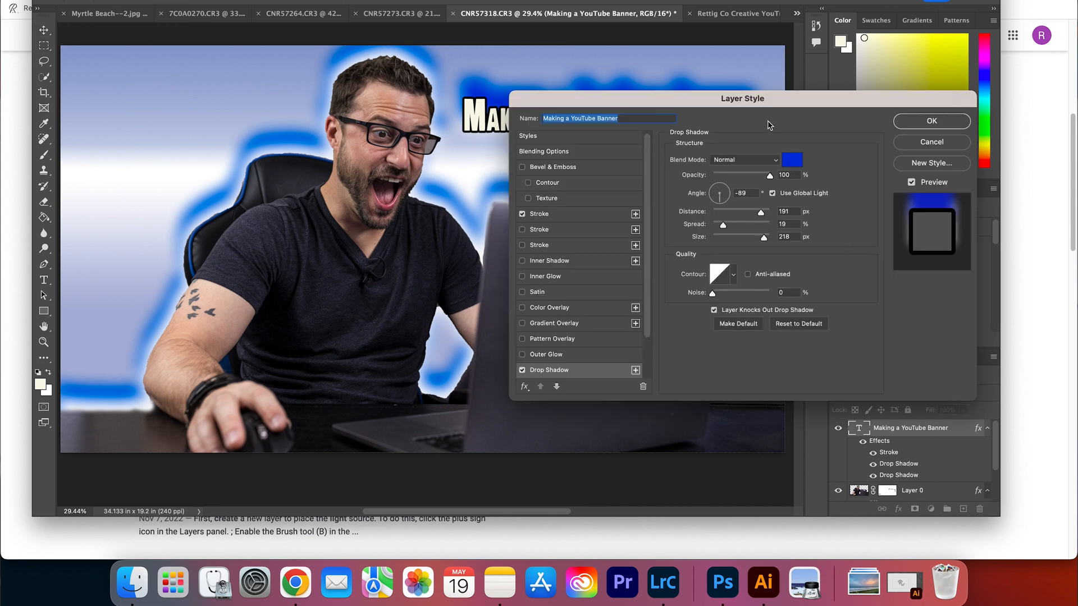
drag(769, 124, 785, 253)
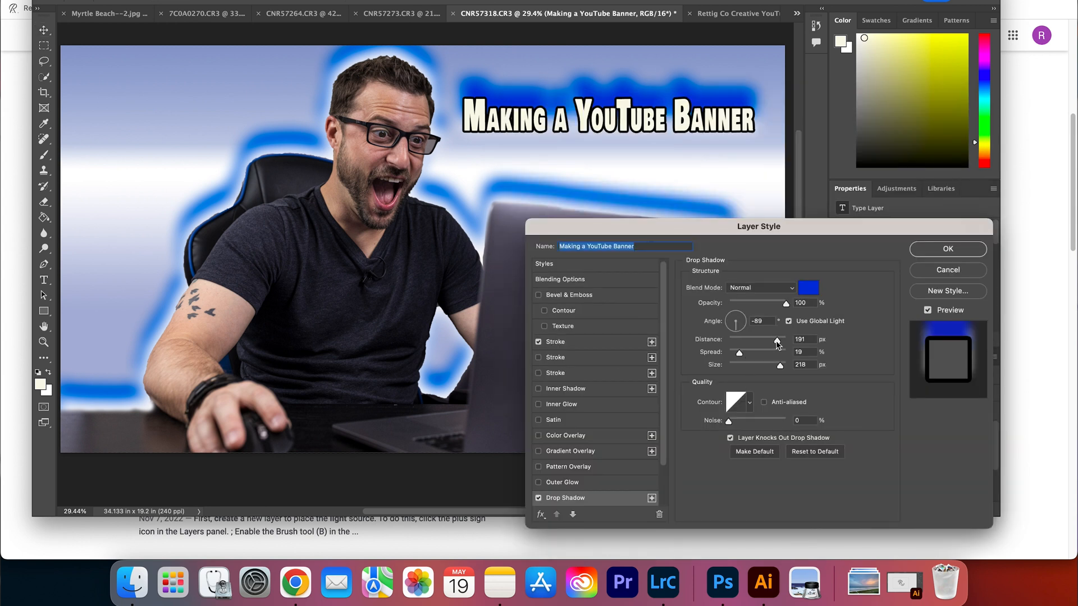
drag(740, 358, 731, 359)
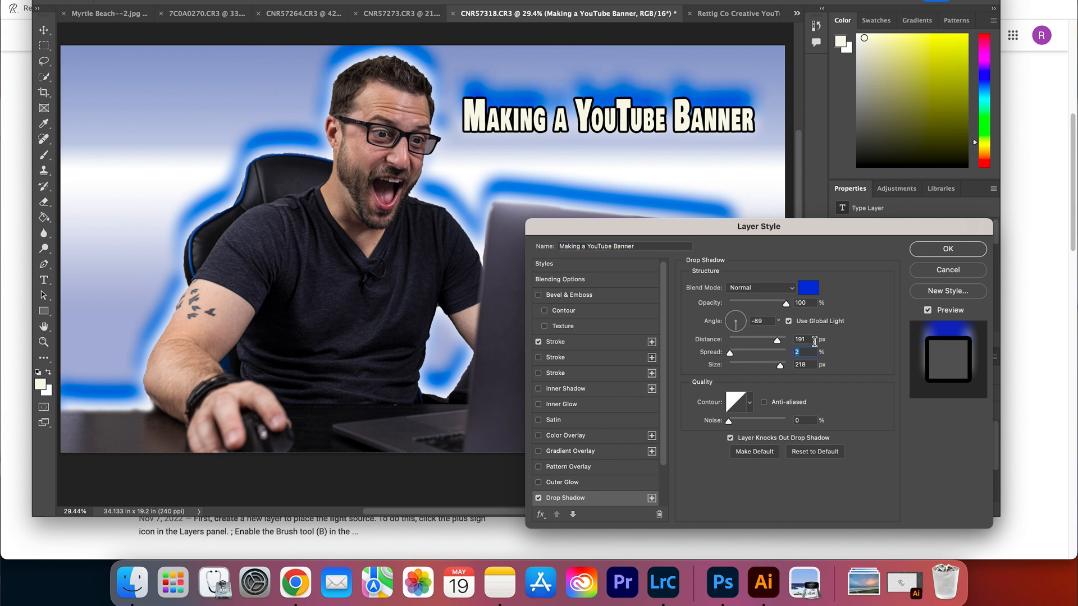
click(959, 251)
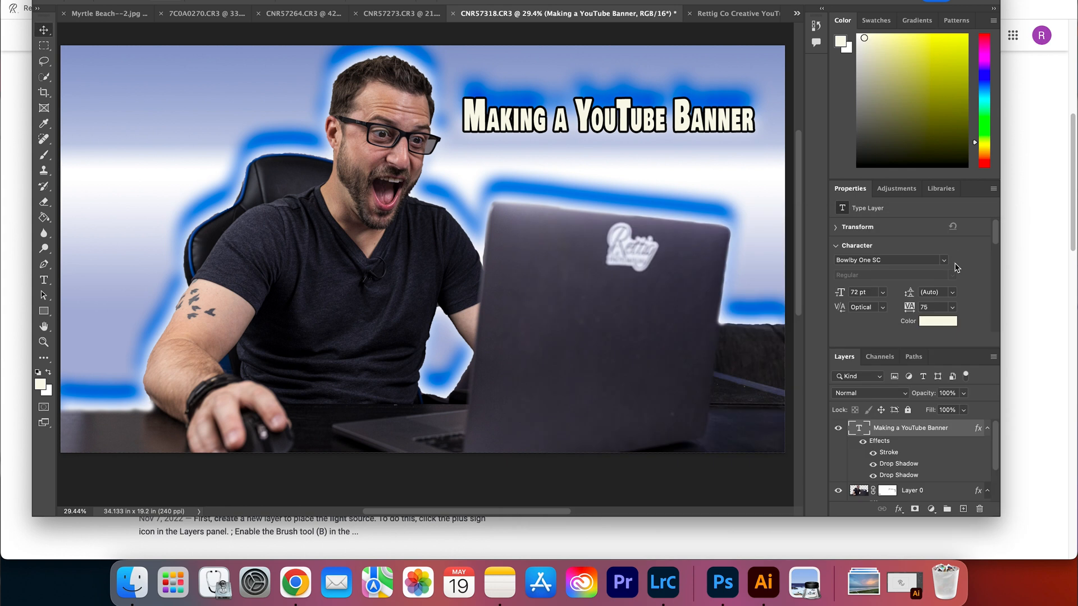